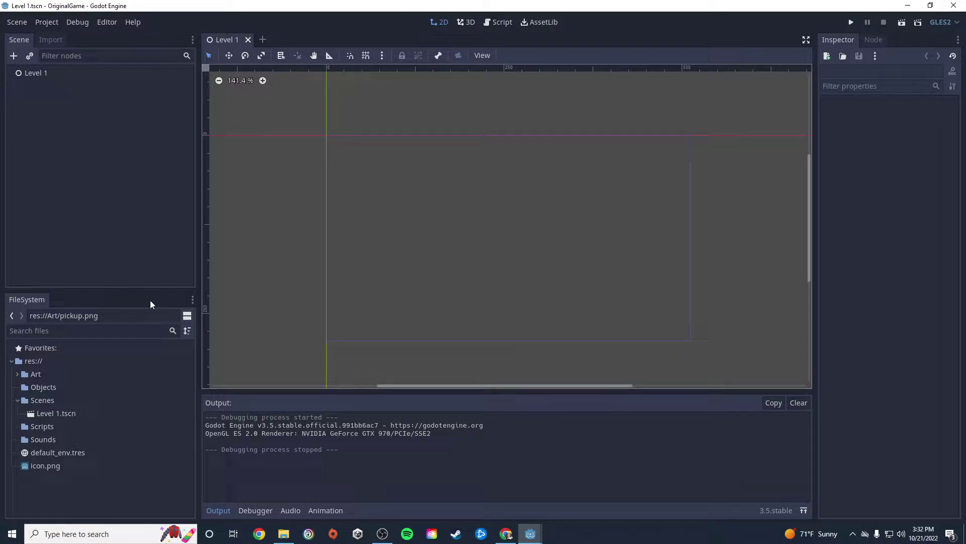
# - Add a TileMap node as a child of the Level 1 root node
pyautogui.click(18, 400)
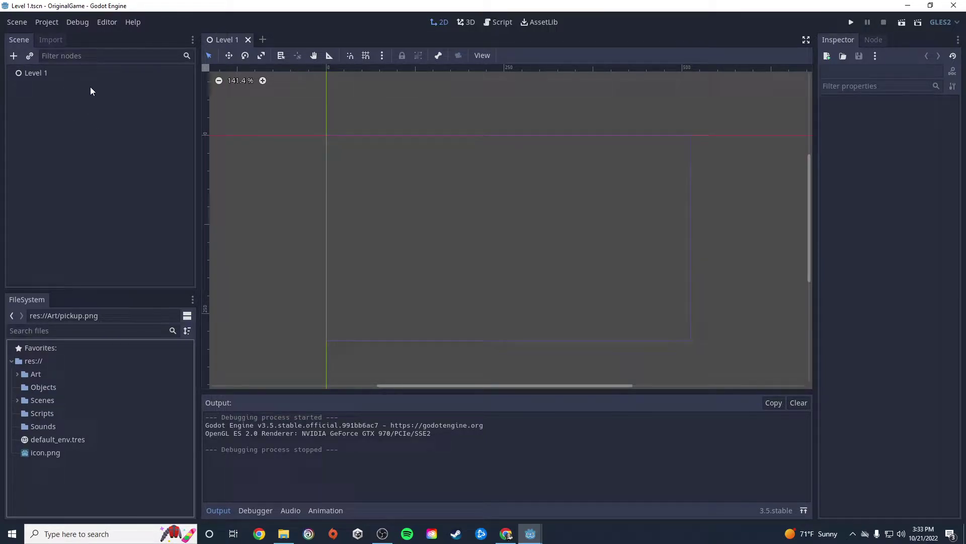
pyautogui.click(323, 95)
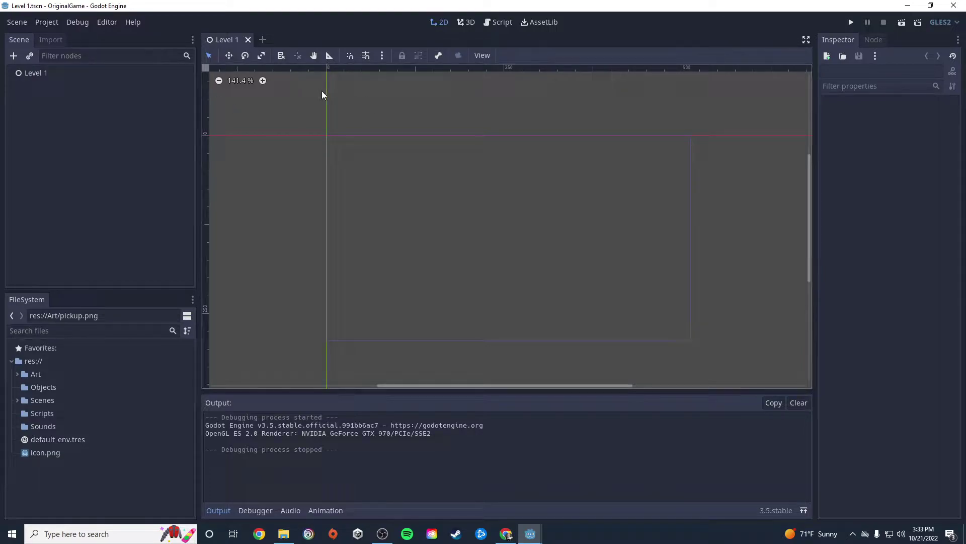
pyautogui.click(44, 73)
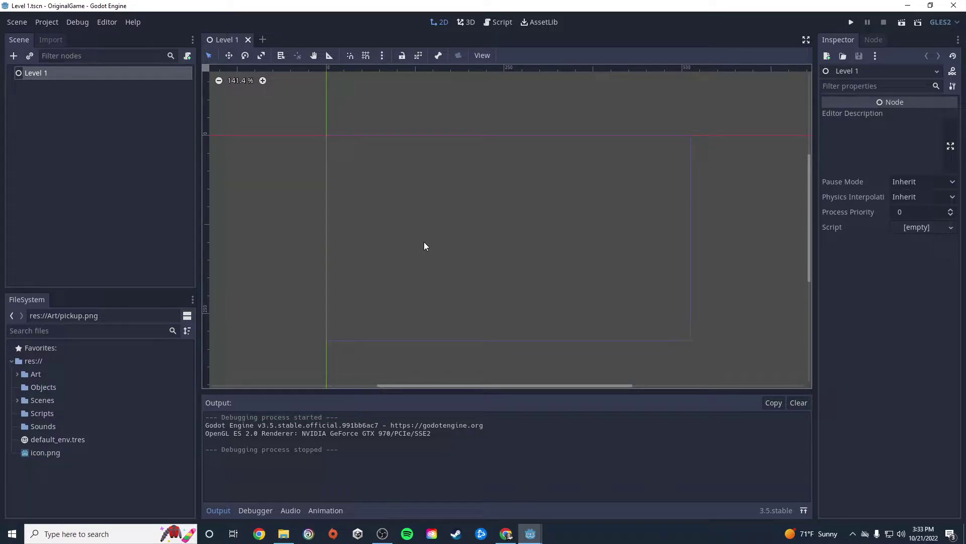
pyautogui.rightClick(42, 76)
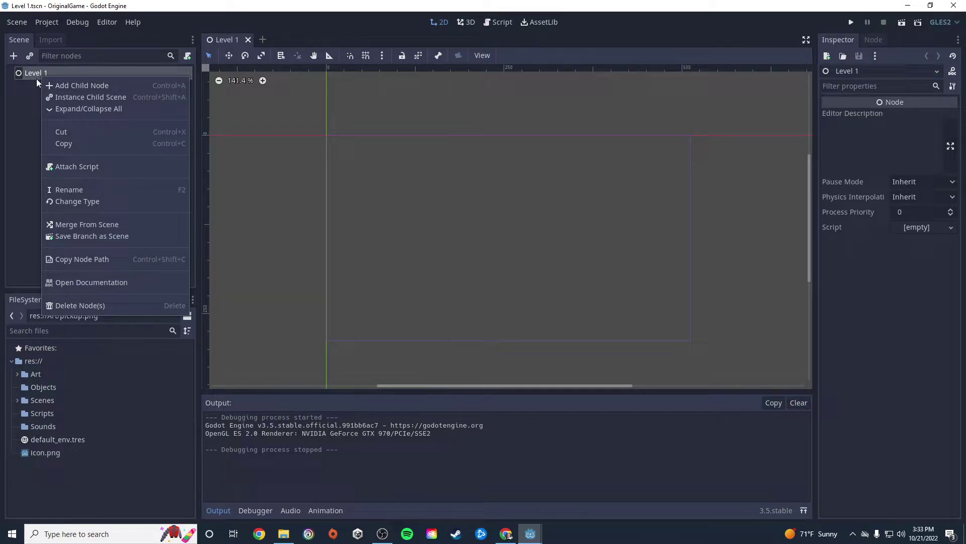
pyautogui.click(71, 86)
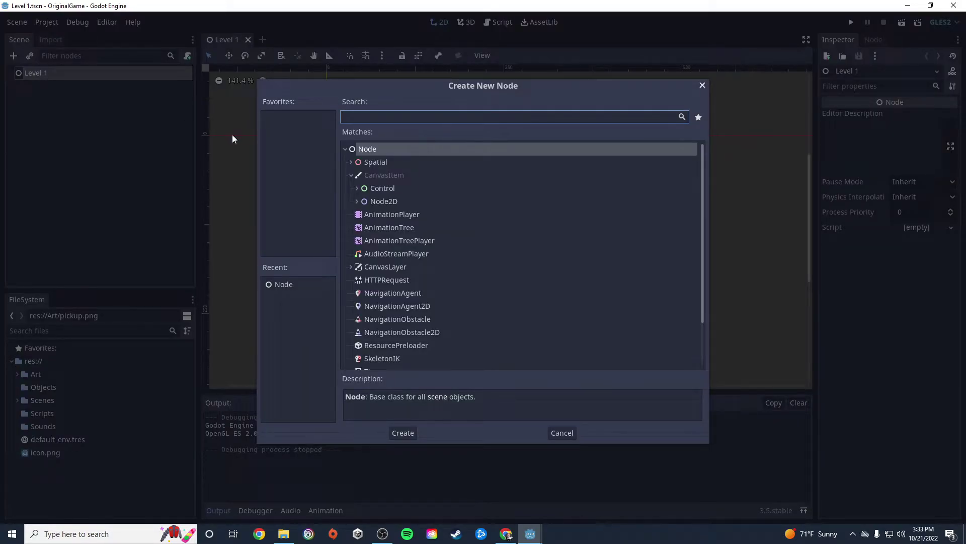
pyautogui.write('tile')
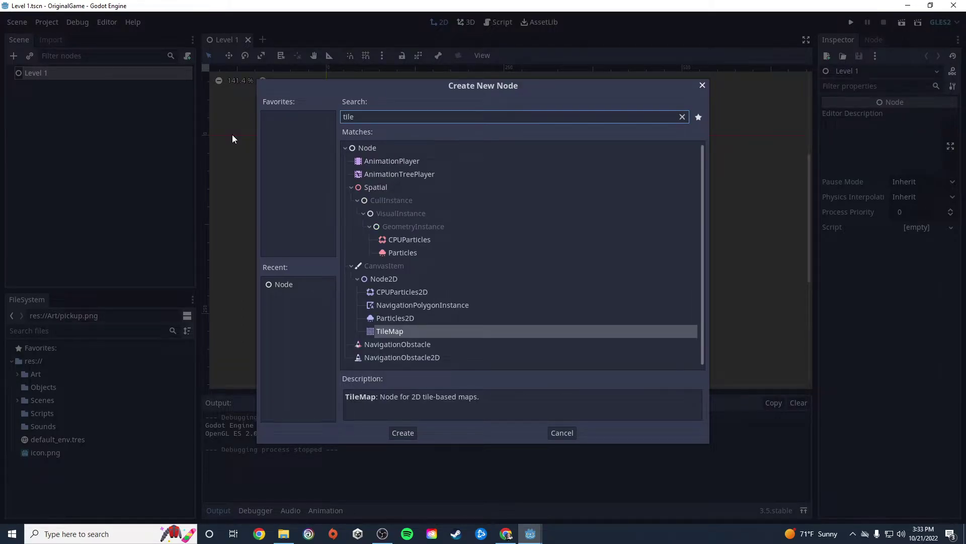
pyautogui.click(410, 330)
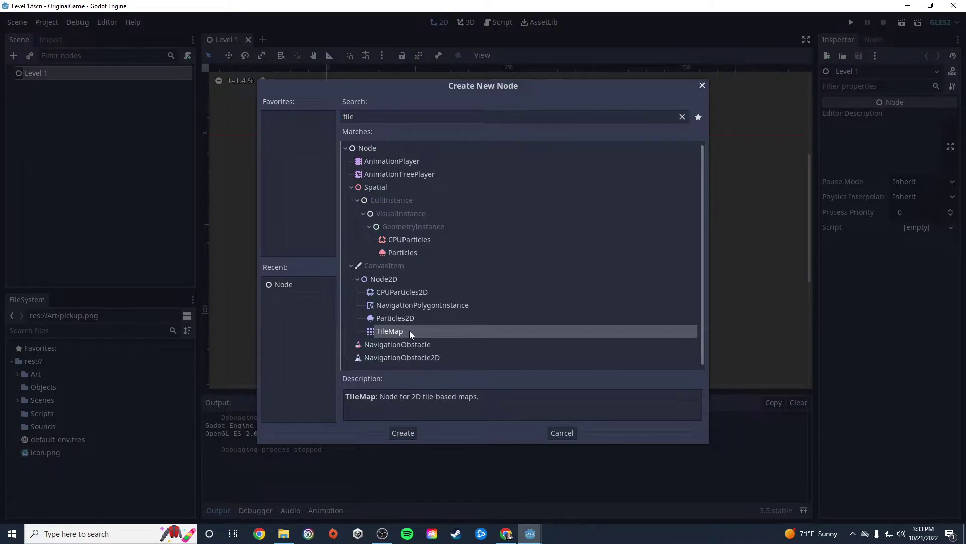
pyautogui.click(403, 433)
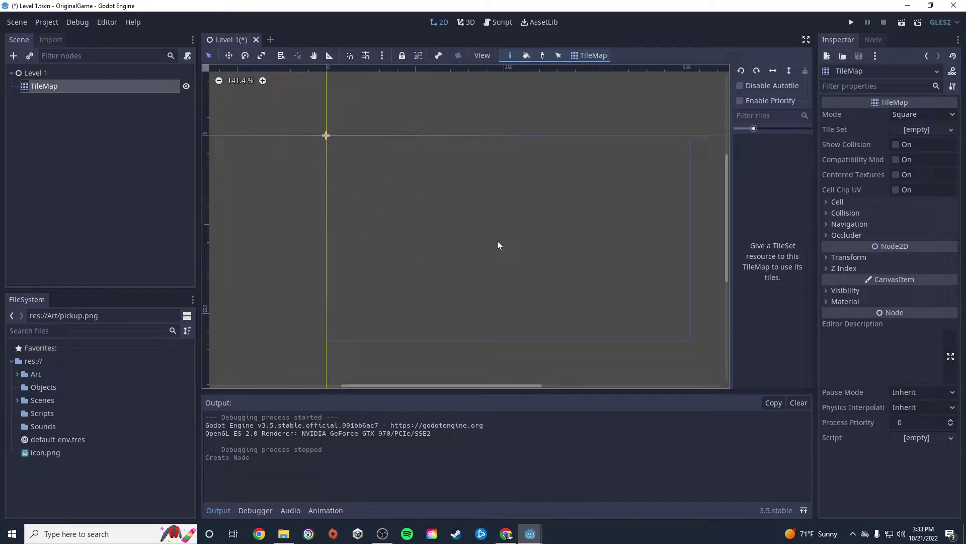
pyautogui.scroll(-1, 508, 268)
pyautogui.scroll(2, 507, 269)
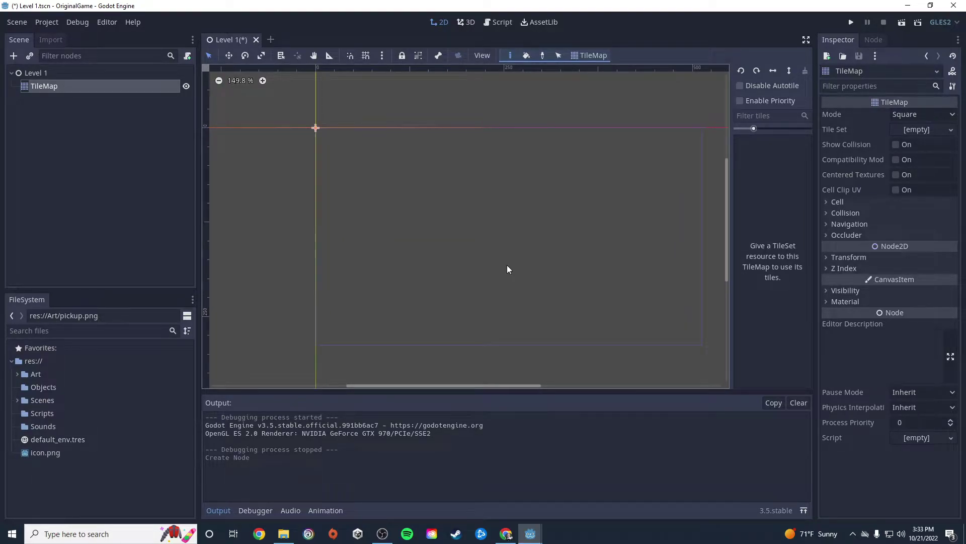
pyautogui.scroll(-5, 506, 265)
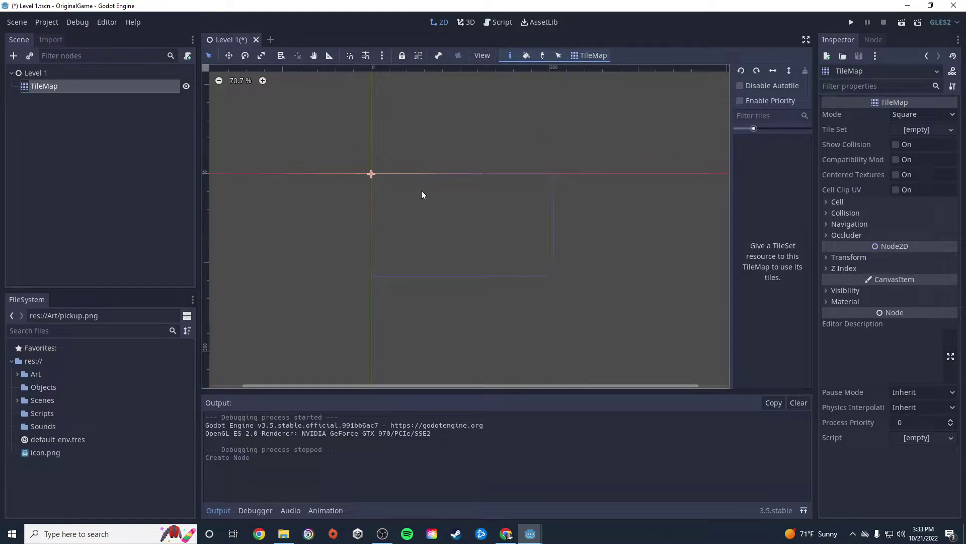
pyautogui.scroll(2, 466, 235)
pyautogui.scroll(2, 422, 213)
pyautogui.scroll(-1, 461, 242)
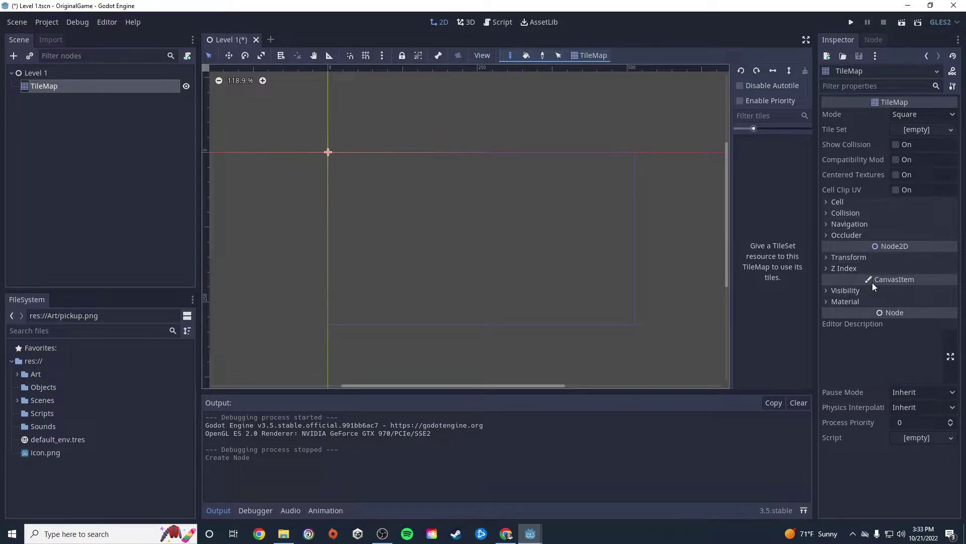
# - Set the TileMap's cell size to 32 in x and 32 in y
pyautogui.click(827, 202)
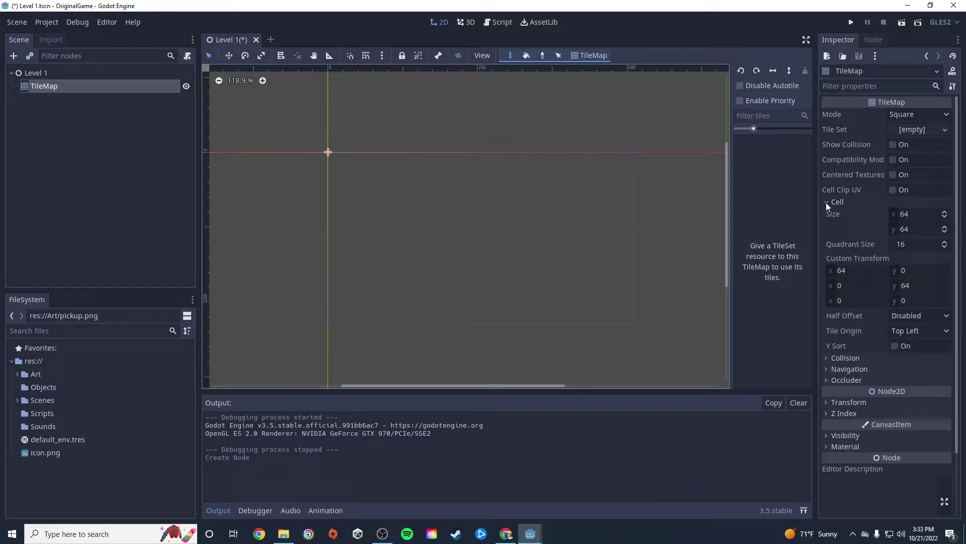
pyautogui.click(906, 214)
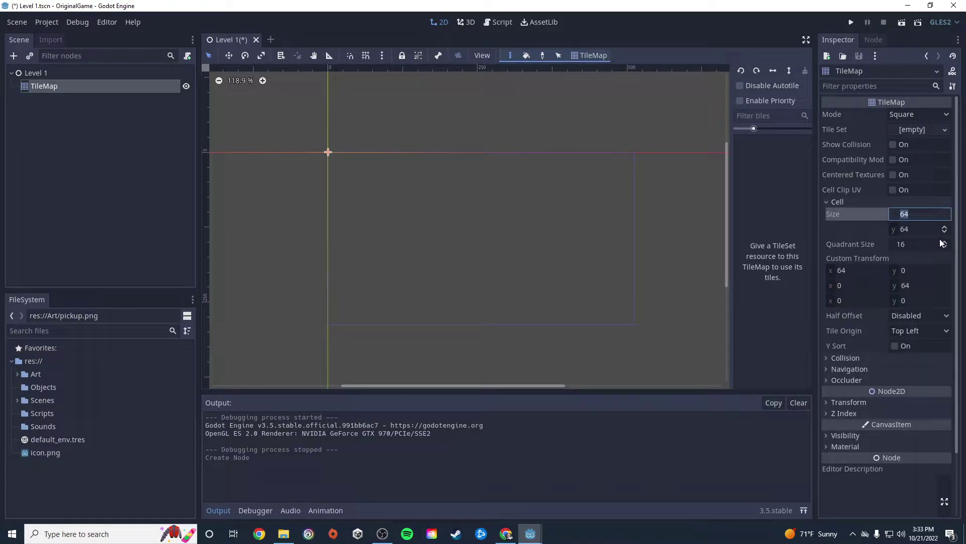
pyautogui.write('32')
pyautogui.press('Tab')
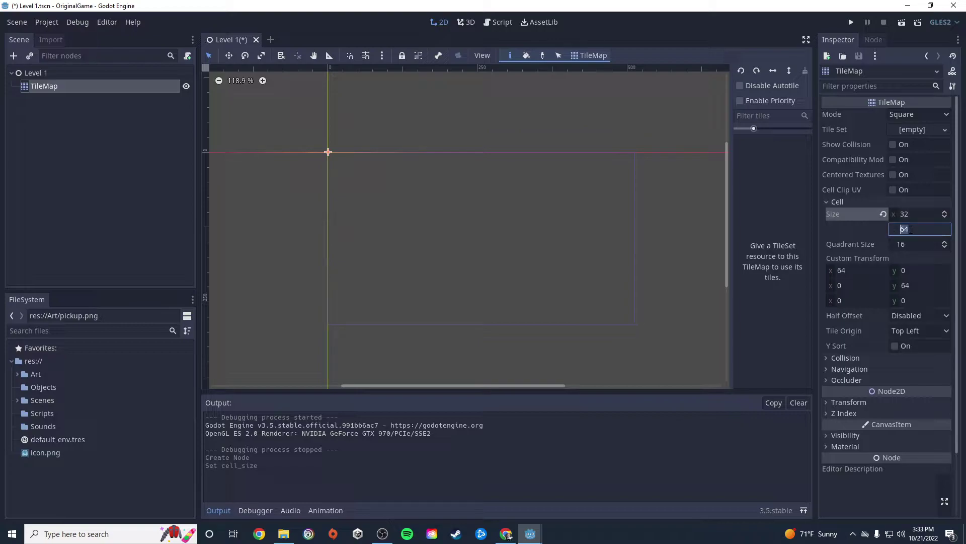
pyautogui.write('32')
pyautogui.press('Return')
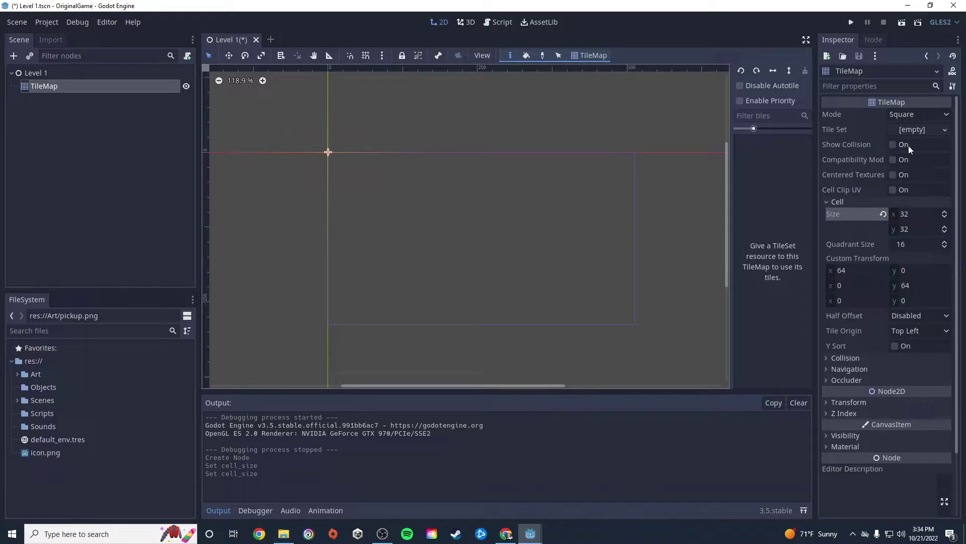
# - Assign a new TileSet resource to the TileMap and open that TileSet for editing
pyautogui.click(933, 131)
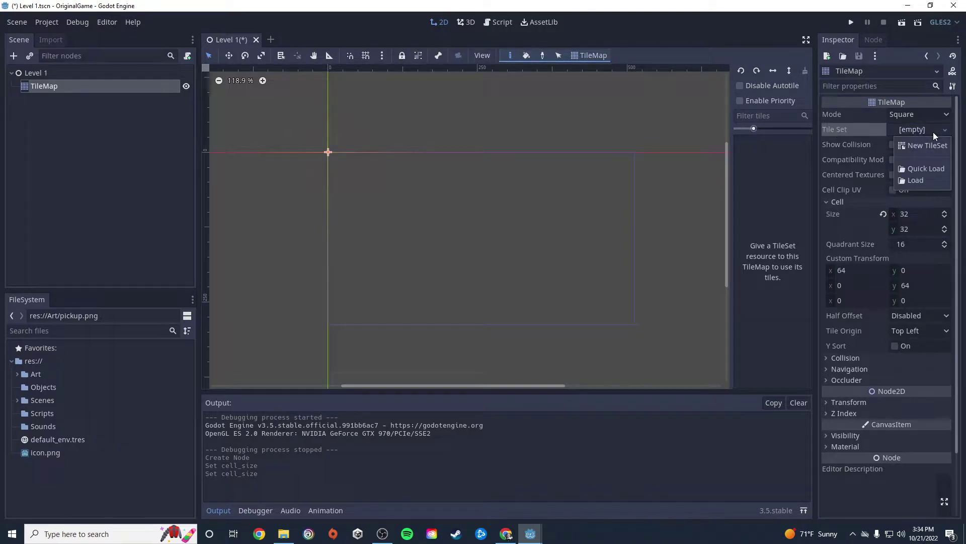
pyautogui.click(931, 145)
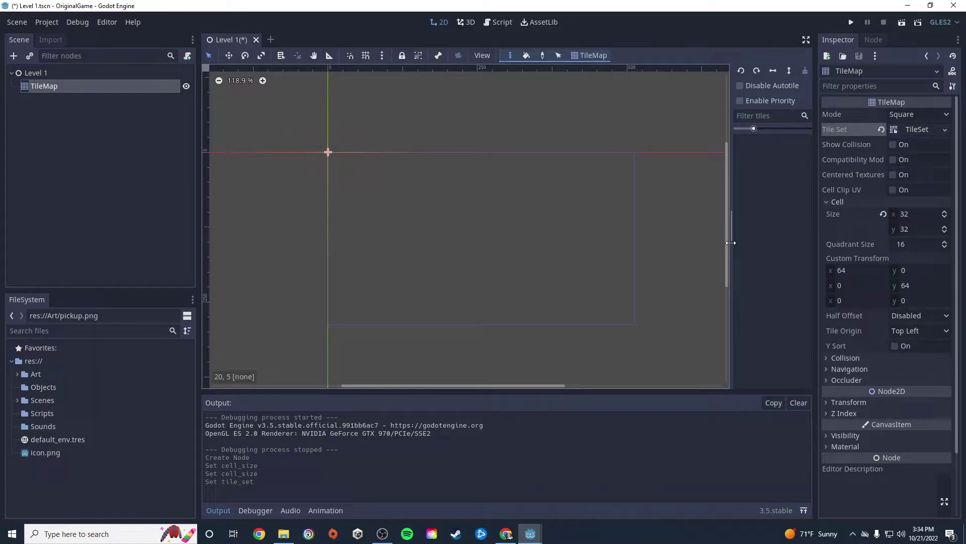
pyautogui.moveTo(734, 246); pyautogui.dragTo(670, 245)
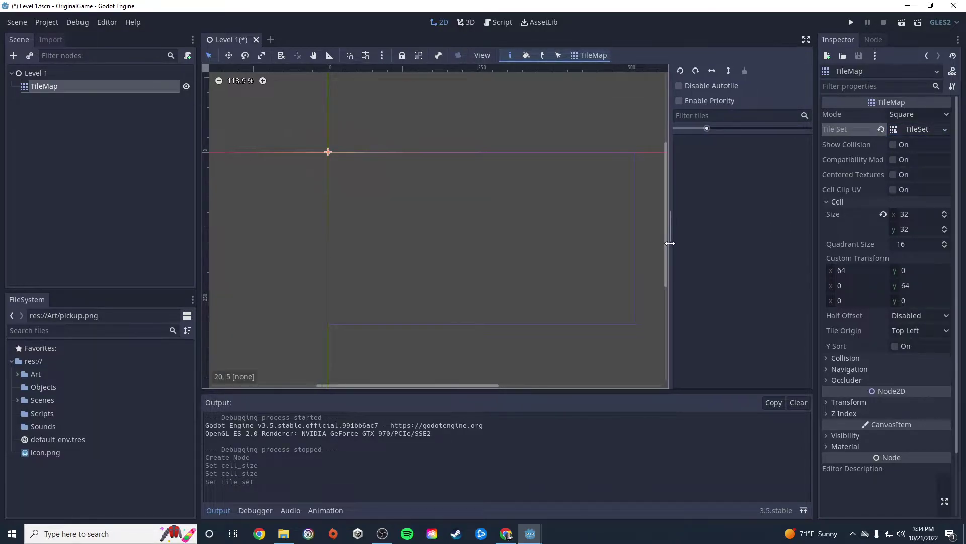
pyautogui.click(791, 403)
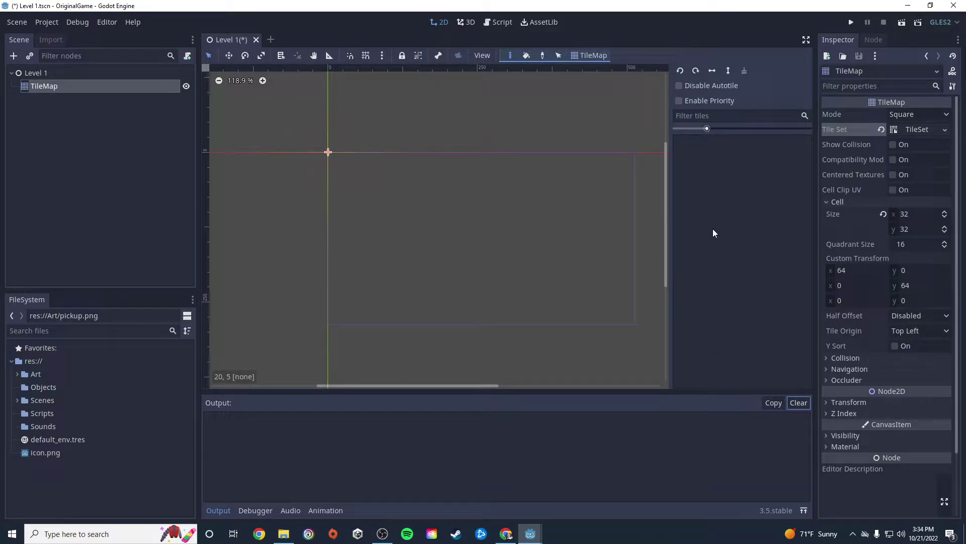
pyautogui.click(905, 129)
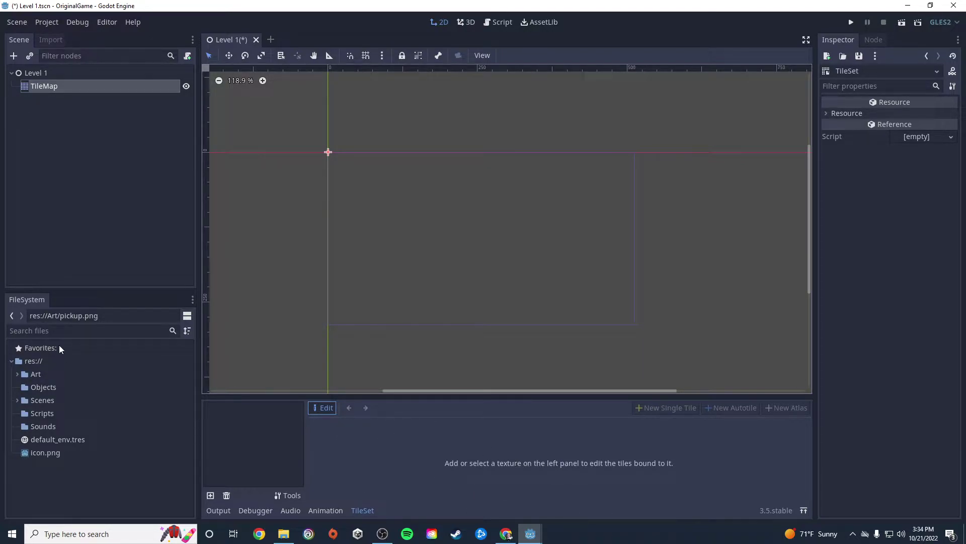
# - Add level 1.png from the Art folder to the TileSet as a texture
pyautogui.click(17, 374)
pyautogui.click(46, 387)
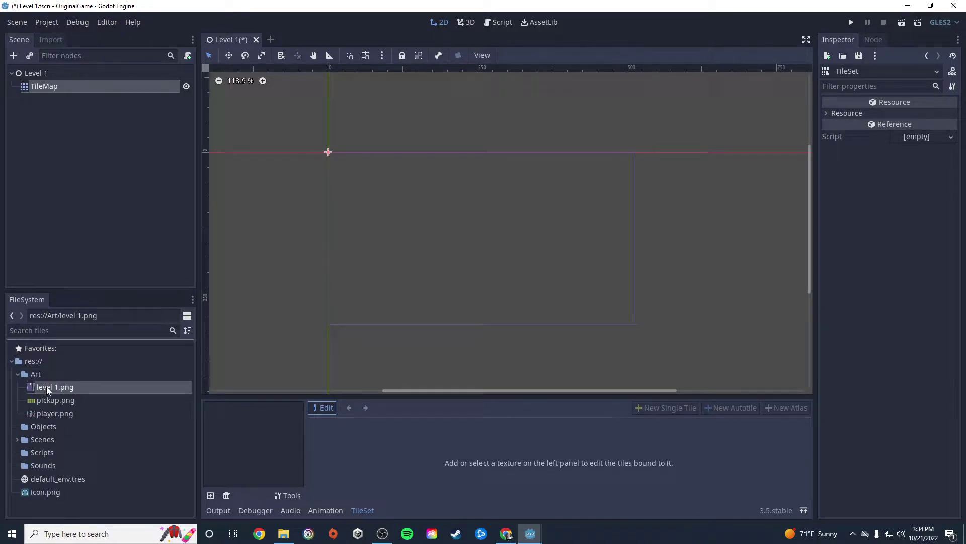
pyautogui.moveTo(70, 396); pyautogui.dragTo(255, 453)
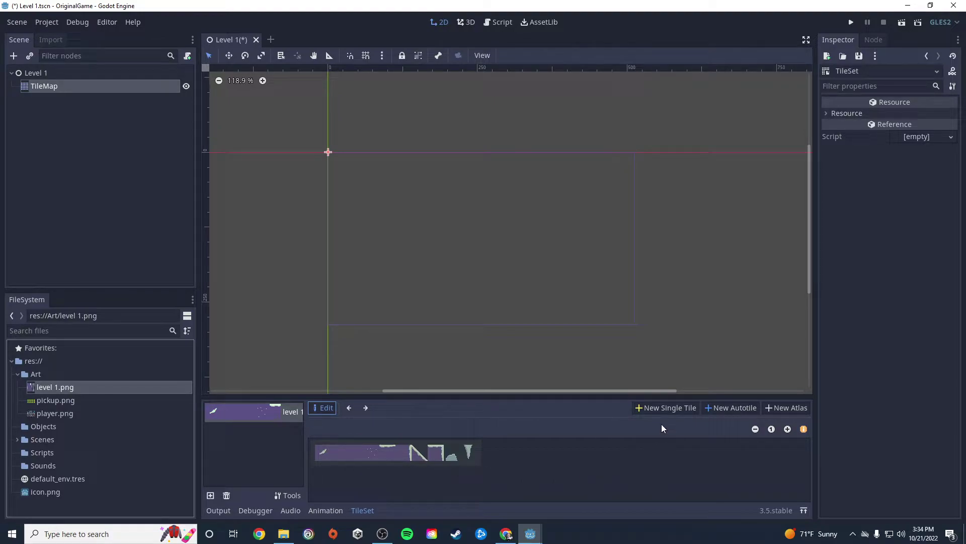
# - Create a single tile from the first grid cell of level 1.png with grid snapping enabled
pyautogui.click(666, 409)
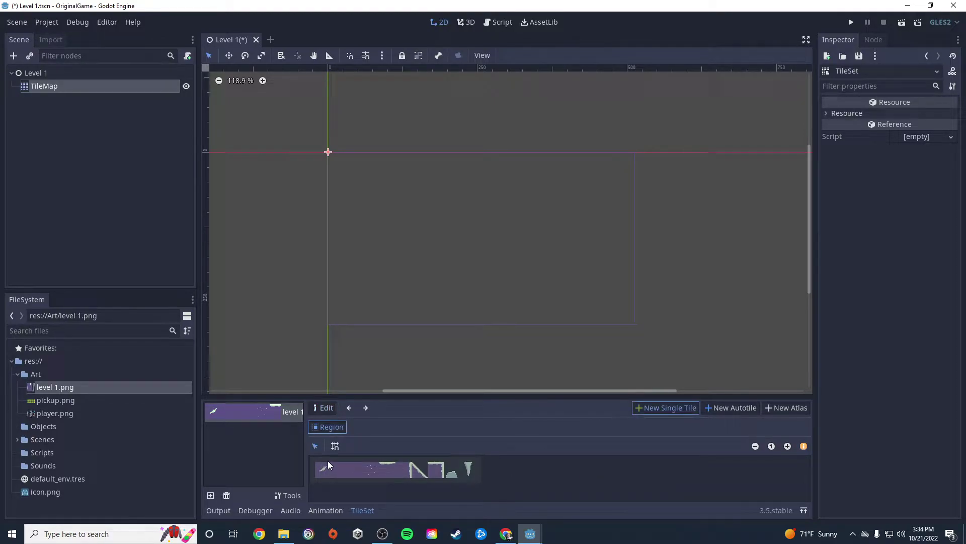
pyautogui.click(335, 446)
pyautogui.click(323, 470)
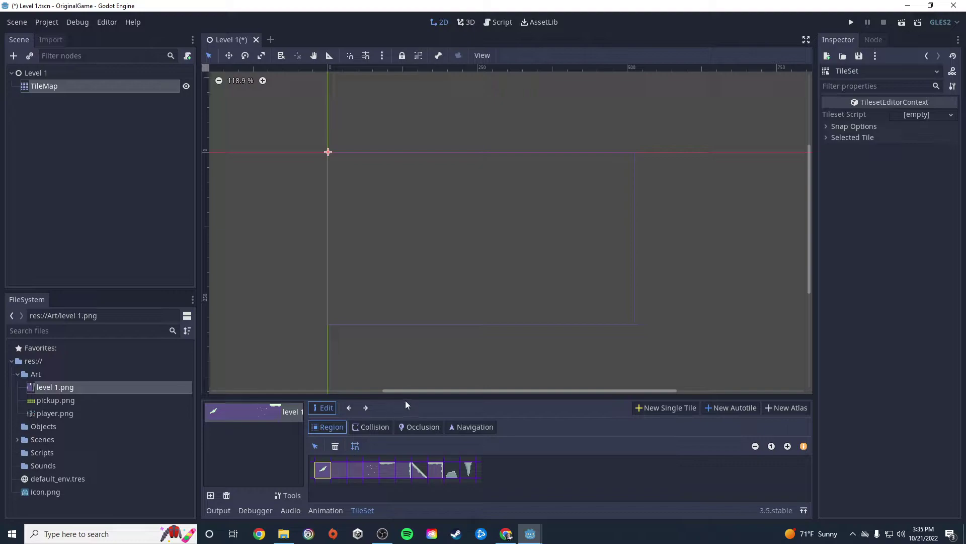
# - Create separate single tiles from the second, third and fourth grid cells of level 1.png
pyautogui.moveTo(415, 396); pyautogui.dragTo(442, 251)
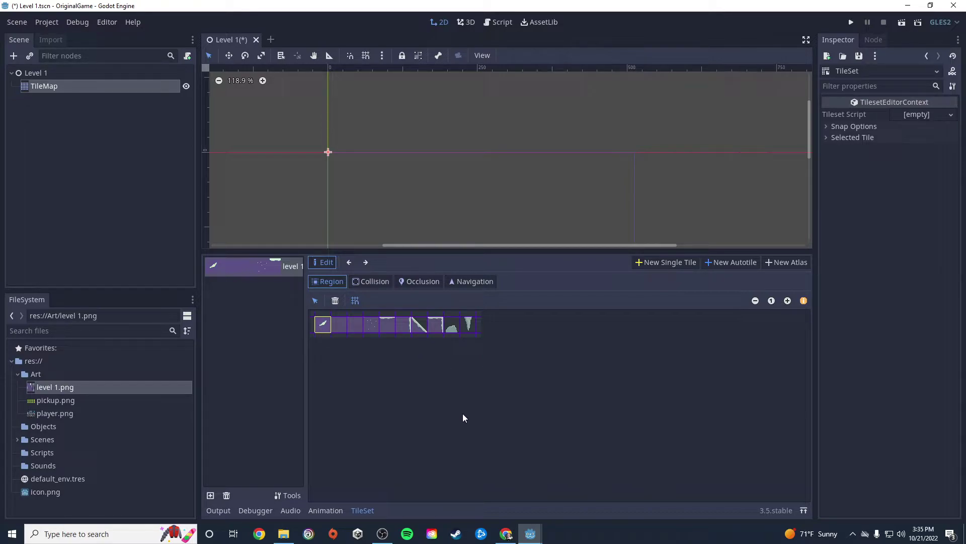
pyautogui.click(666, 261)
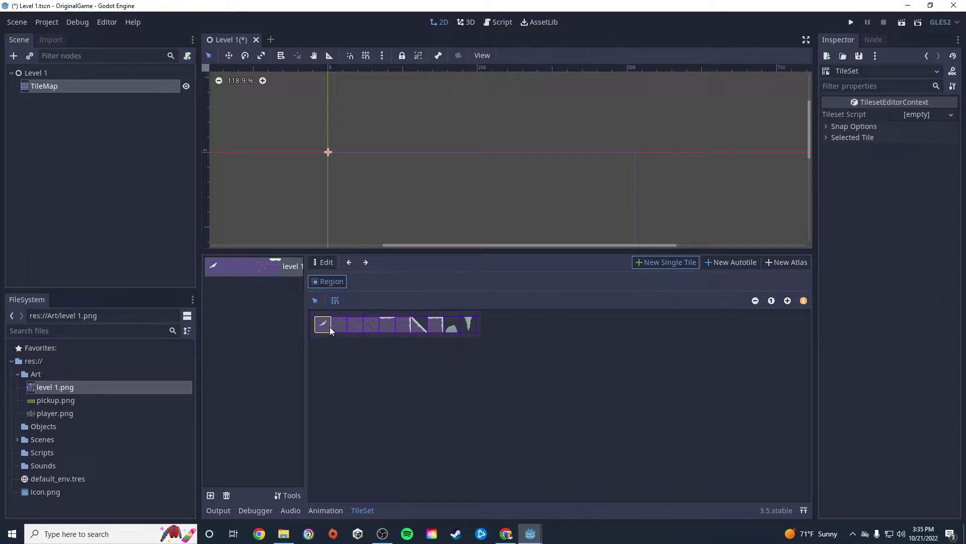
pyautogui.moveTo(332, 326); pyautogui.dragTo(340, 327)
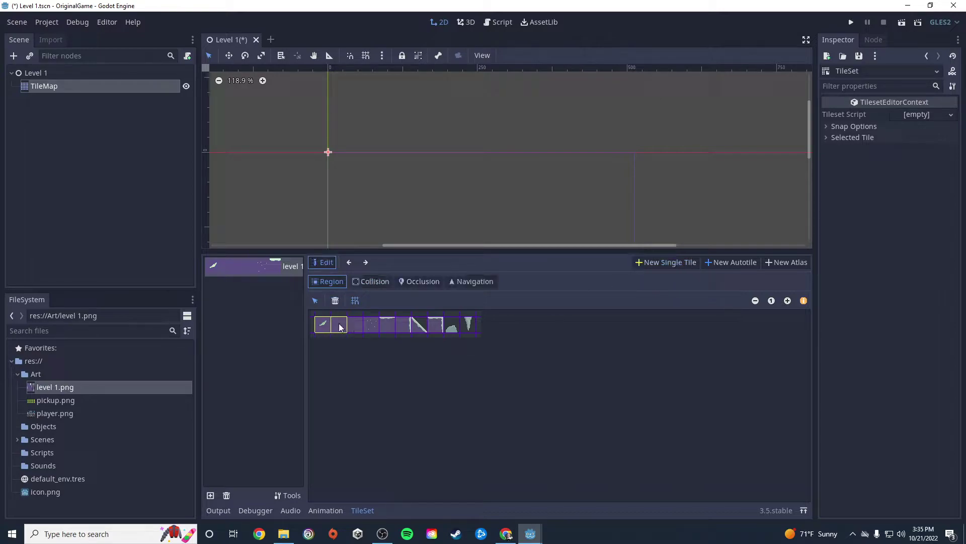
pyautogui.click(655, 261)
pyautogui.moveTo(352, 326); pyautogui.dragTo(376, 328)
pyautogui.click(670, 261)
# - Create a single tile from the fifth grid cell and give it a rectangular collision shape covering the whole tile
pyautogui.click(667, 262)
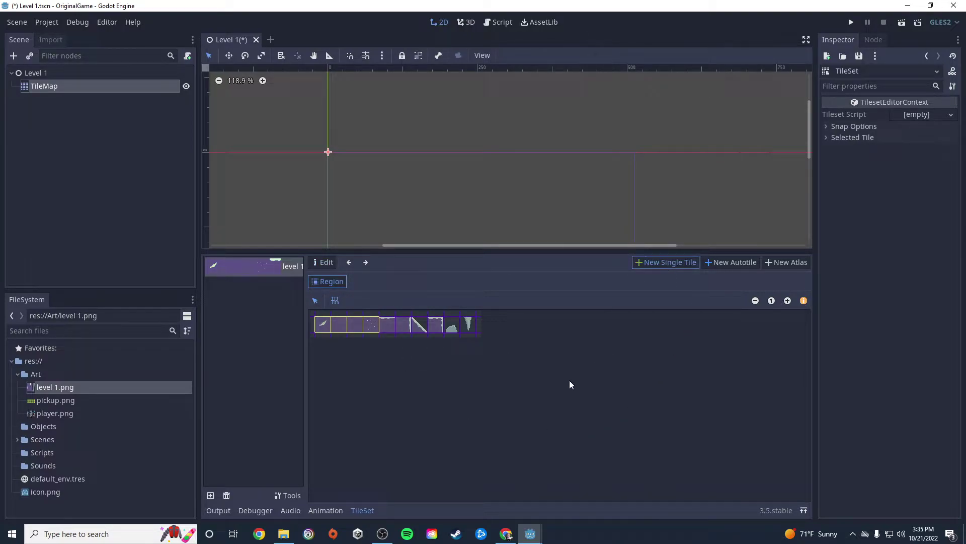
pyautogui.click(387, 328)
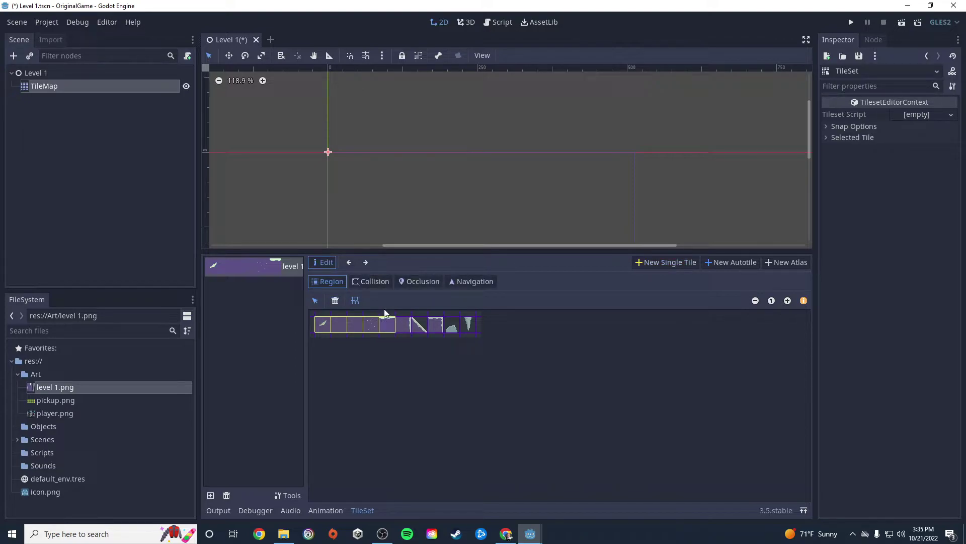
pyautogui.click(373, 282)
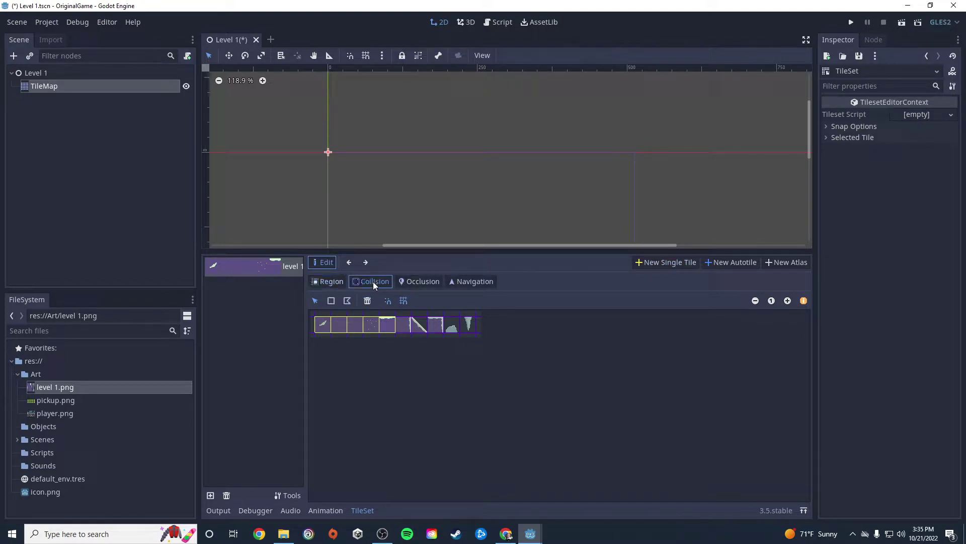
pyautogui.click(331, 300)
pyautogui.click(388, 327)
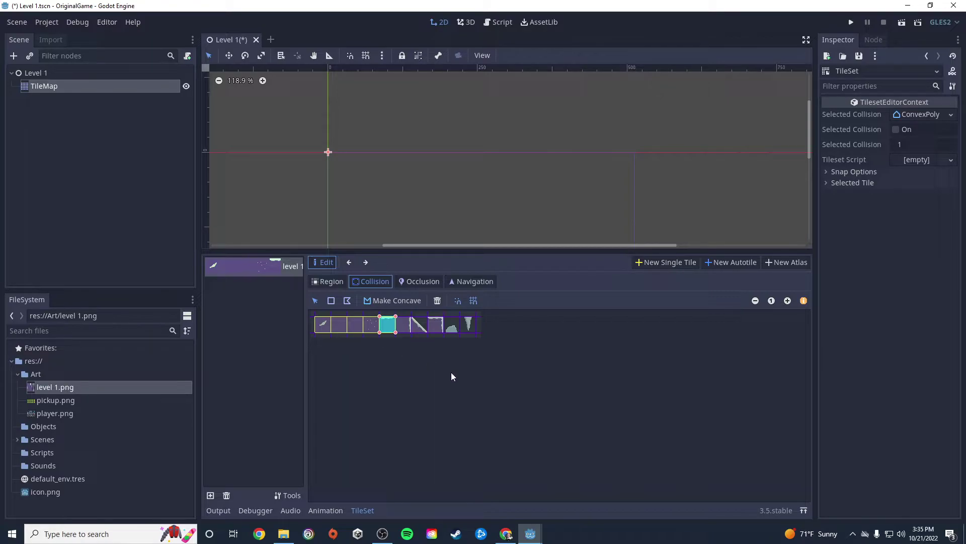
# - Create a single tile from the sixth grid cell and add a full-tile rectangular collision shape to it
pyautogui.click(657, 262)
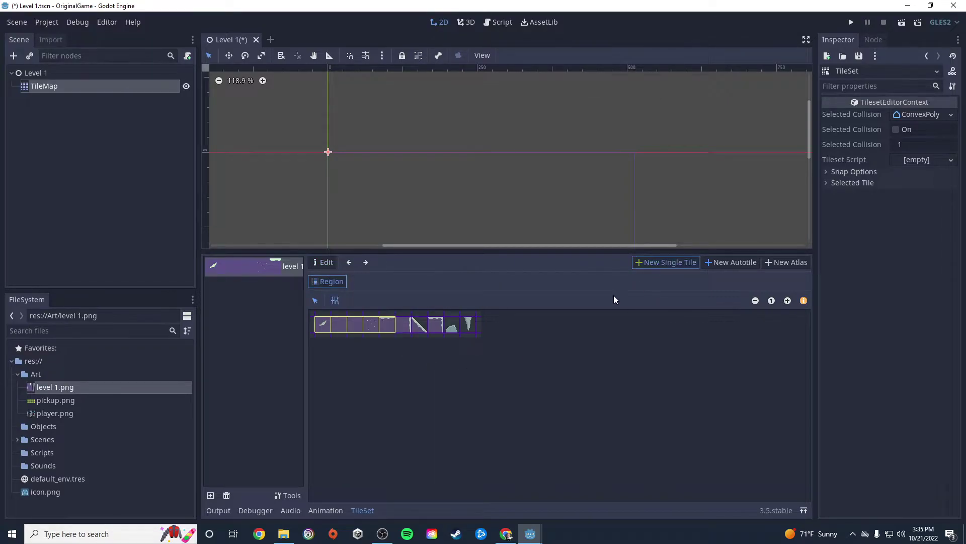
pyautogui.click(404, 330)
pyautogui.click(378, 281)
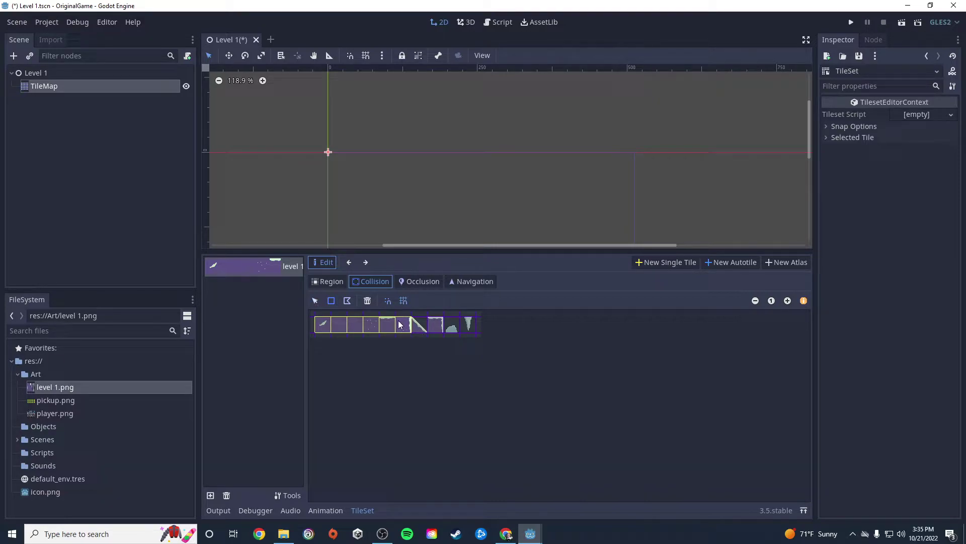
pyautogui.moveTo(397, 320); pyautogui.dragTo(411, 330)
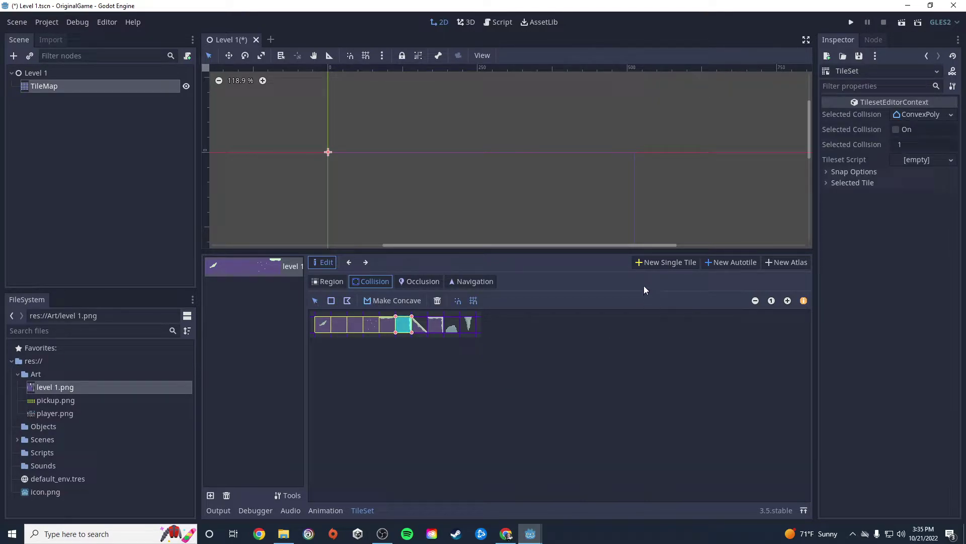
# - Create a single tile from the eighth grid cell of level 1.png and give it a full-tile rectangular collision shape
pyautogui.click(661, 261)
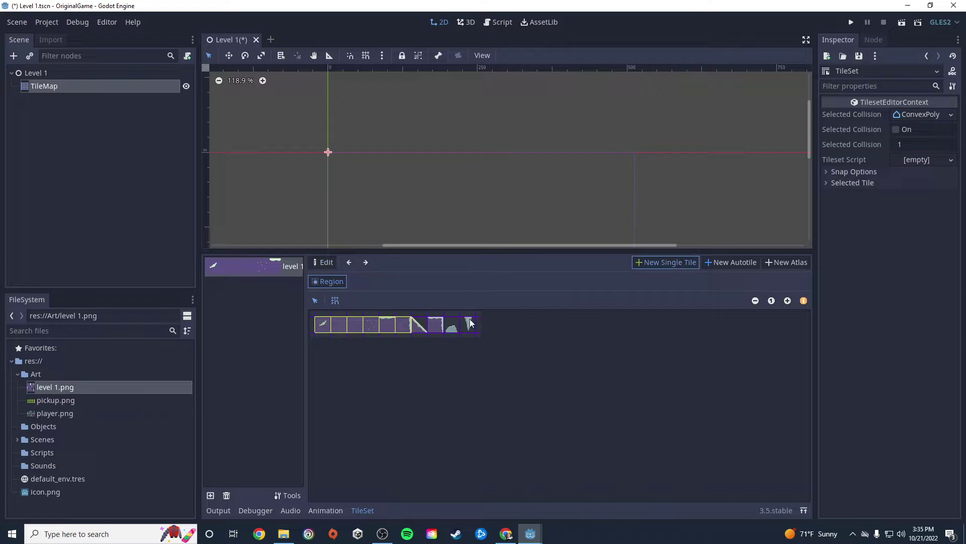
pyautogui.click(434, 328)
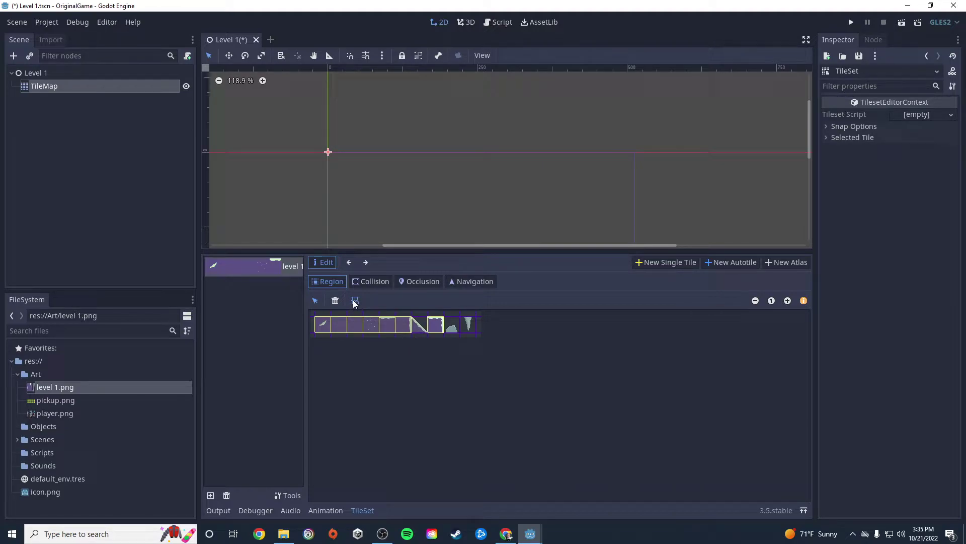
pyautogui.click(370, 282)
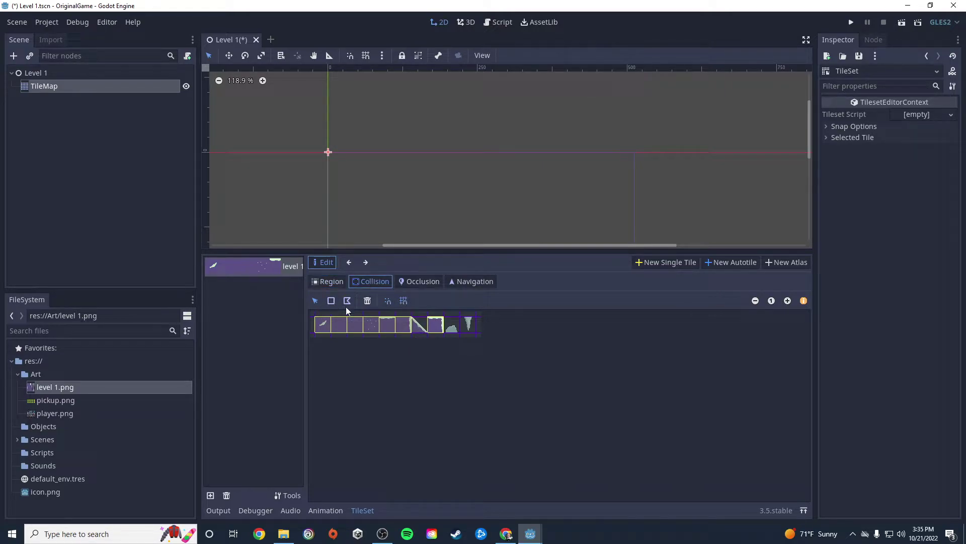
pyautogui.click(332, 300)
pyautogui.moveTo(436, 325); pyautogui.dragTo(445, 333)
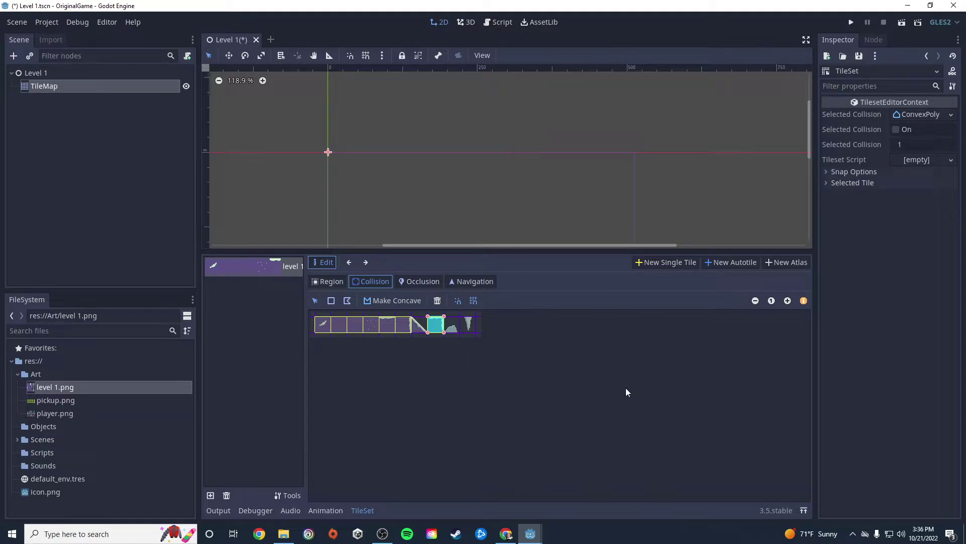
# - Paint a 13-cell floor on the TileMap with tile level 1.png 4, starting at the lower-left corner of the viewport frame
pyautogui.click(62, 88)
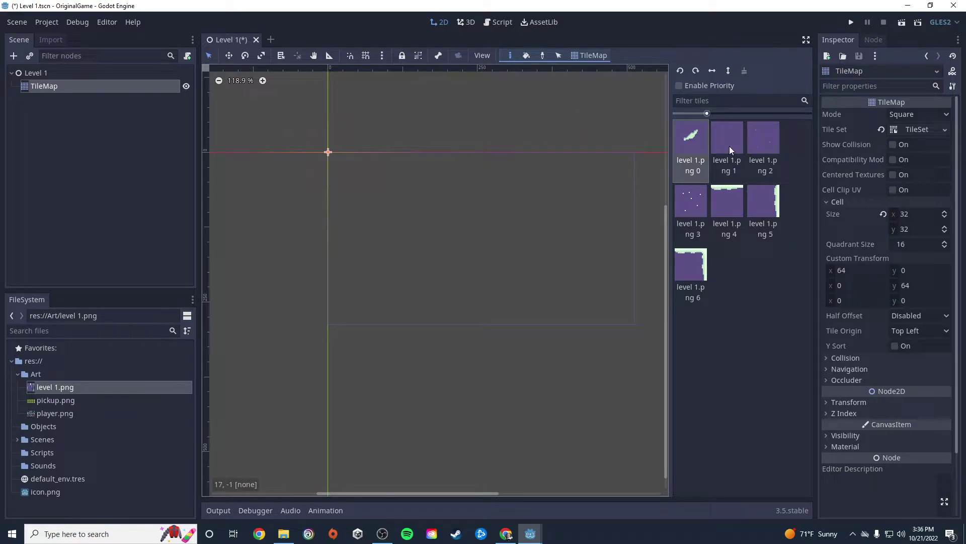
pyautogui.click(764, 202)
pyautogui.click(726, 201)
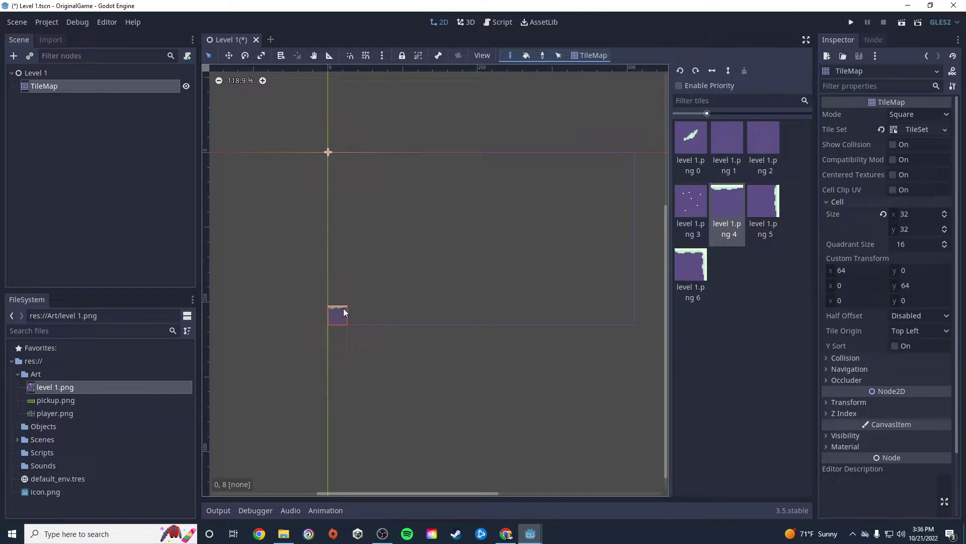
pyautogui.moveTo(345, 313); pyautogui.dragTo(547, 318)
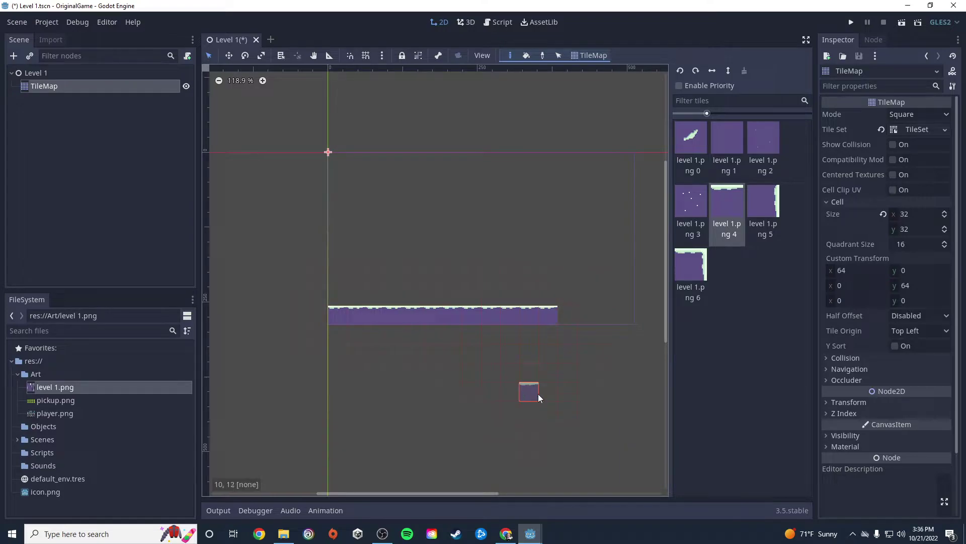
pyautogui.rightClick(568, 318)
pyautogui.click(567, 318)
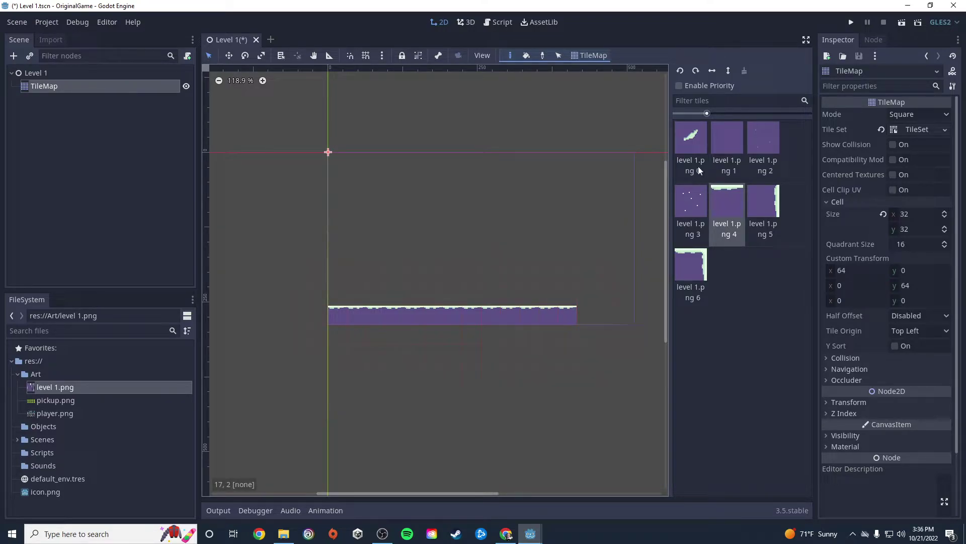
# - Rotate the tiles so level 1.png 4 faces right and paint a seven-cell wall above the floor's left end
pyautogui.click(696, 72)
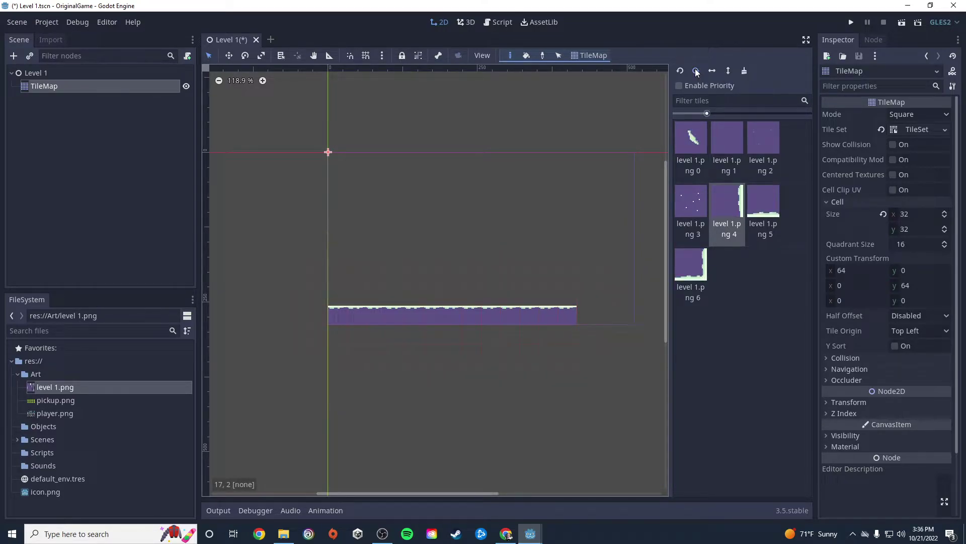
pyautogui.click(696, 72)
pyautogui.click(696, 71)
pyautogui.click(696, 71)
pyautogui.click(696, 71)
pyautogui.click(696, 71)
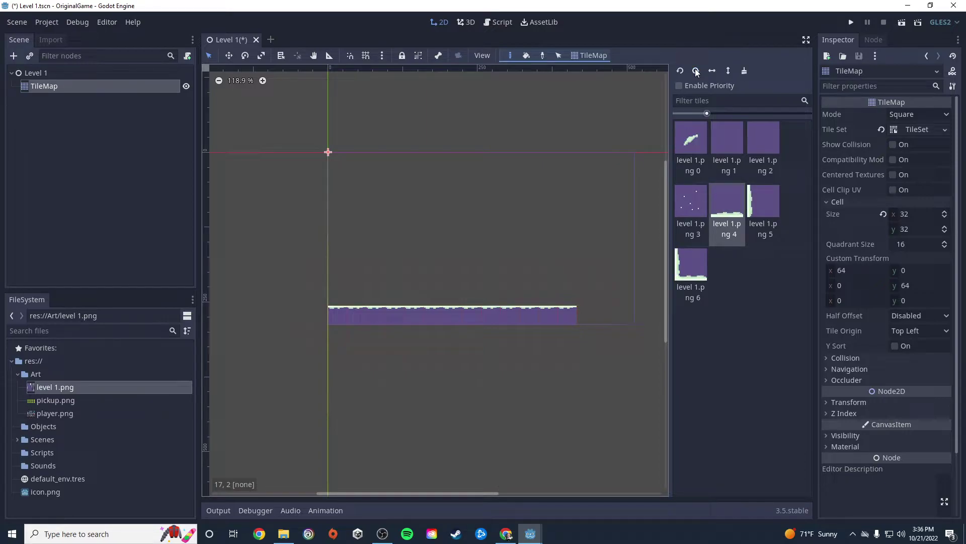
pyautogui.click(696, 71)
pyautogui.click(696, 71)
pyautogui.click(696, 71)
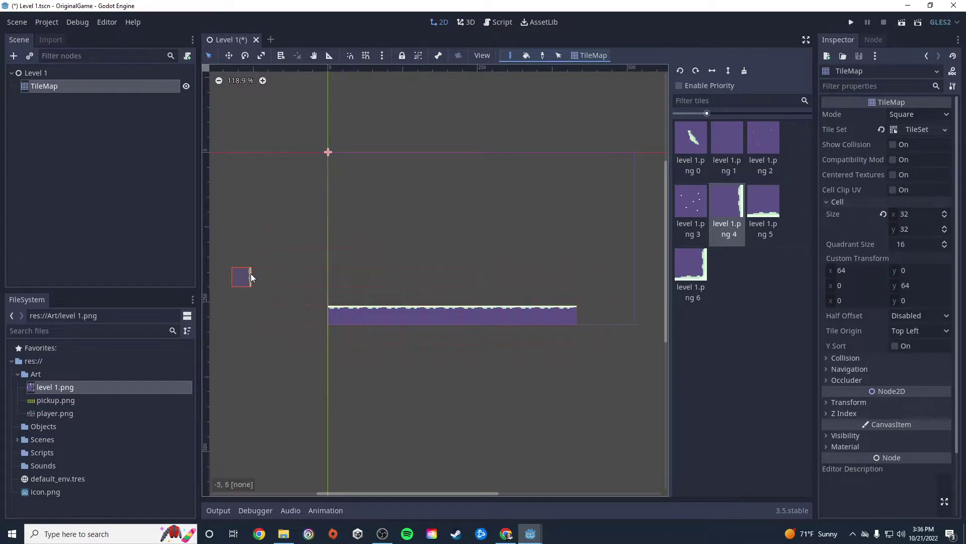
pyautogui.moveTo(332, 293); pyautogui.dragTo(343, 180)
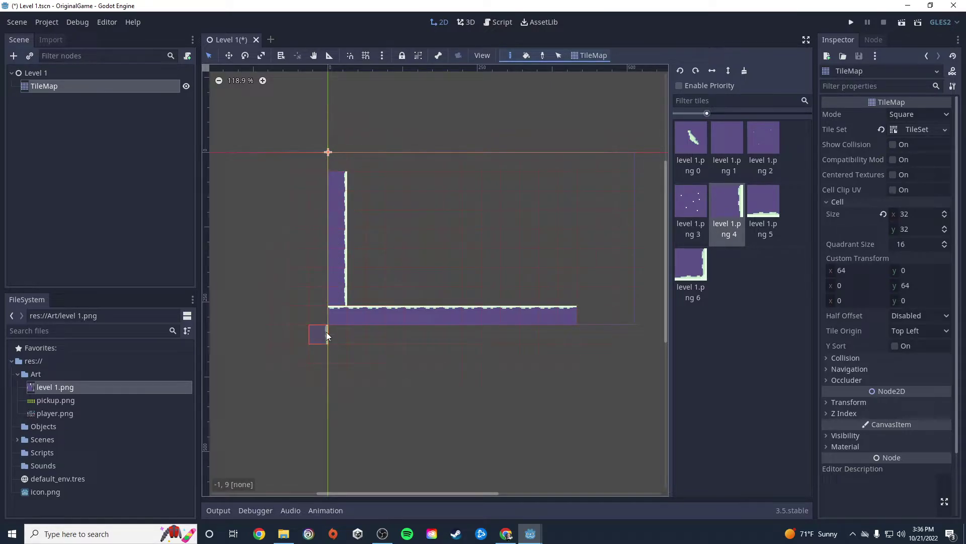
# - Replace the lower-left corner with plain tile level 1.png 1 and paint the ceiling across columns 1 to 14 with level 1.png 5
pyautogui.rightClick(336, 316)
pyautogui.click(737, 141)
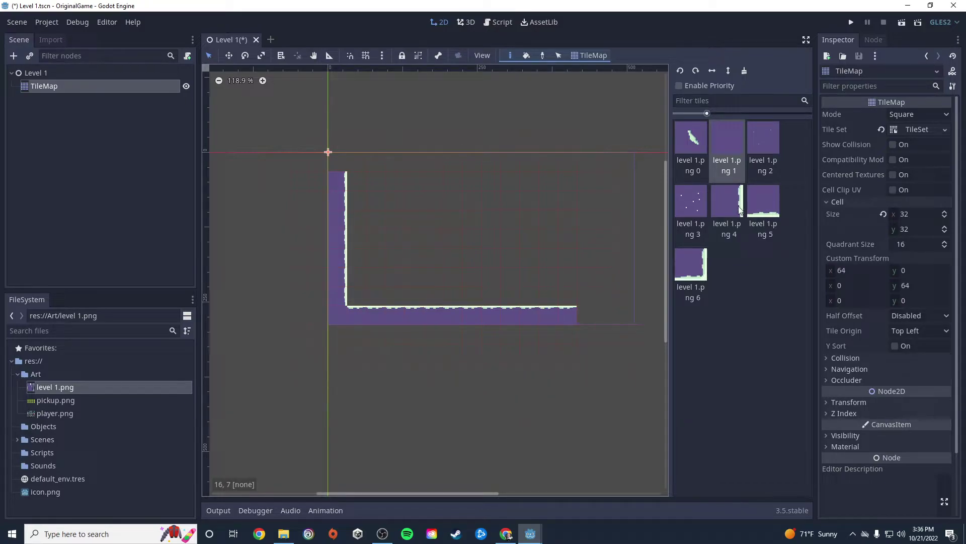
pyautogui.click(763, 209)
pyautogui.moveTo(354, 160); pyautogui.dragTo(576, 161)
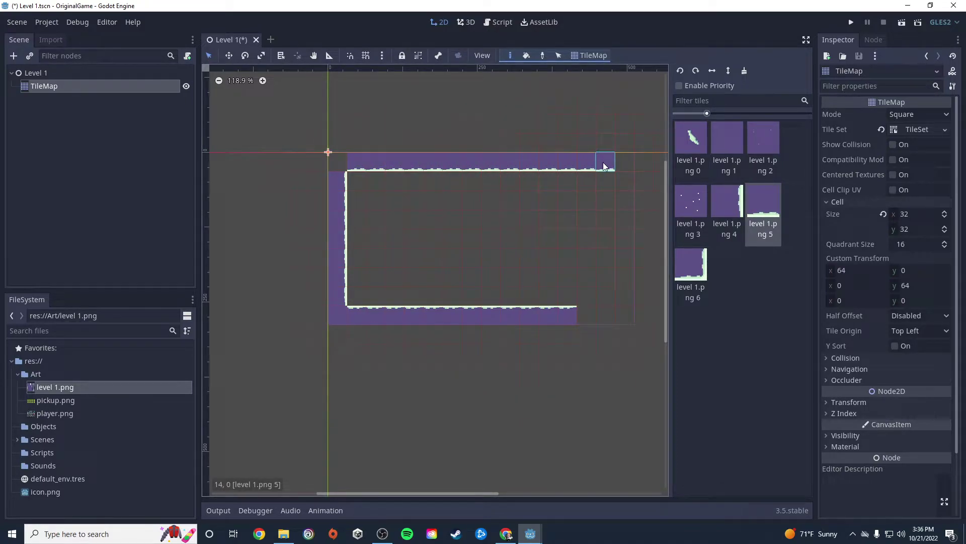
# - Rotate the tiles so level 1.png 4 faces left and paint the right wall down the frame's edge
pyautogui.click(697, 71)
pyautogui.click(696, 71)
pyautogui.click(720, 194)
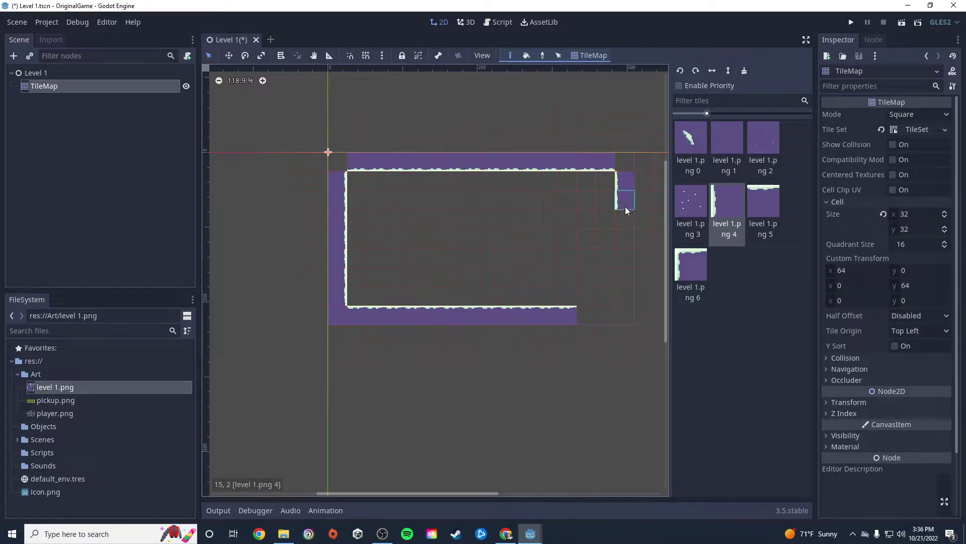
pyautogui.moveTo(626, 279); pyautogui.dragTo(627, 291)
# - Complete the floor's right end with level 1.png 5 and fill the remaining room corners with plain tile level 1.png 1
pyautogui.click(763, 212)
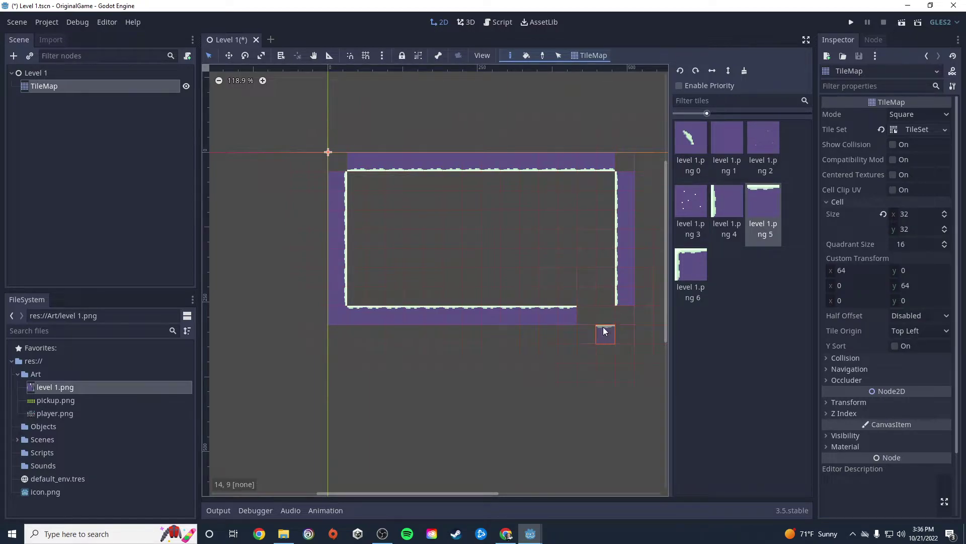
pyautogui.moveTo(586, 319); pyautogui.dragTo(606, 316)
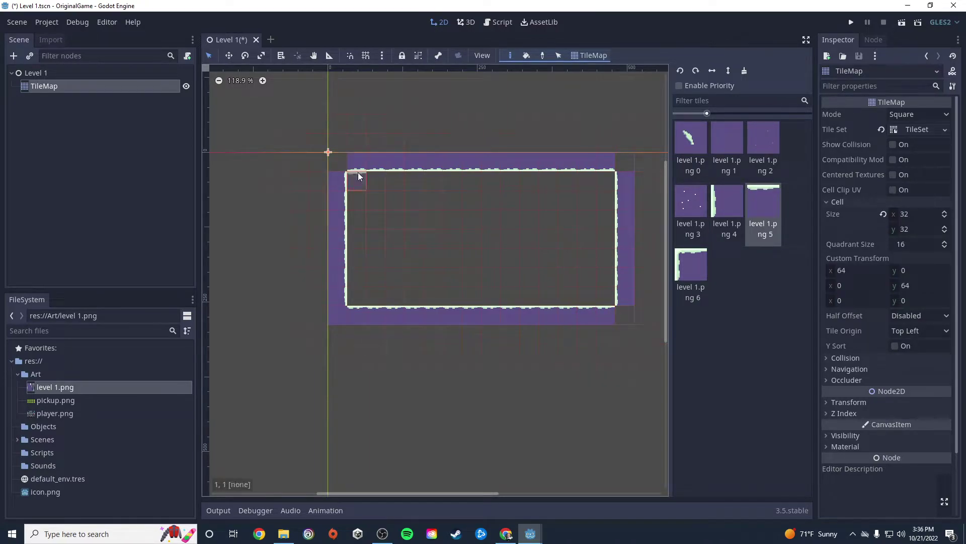
pyautogui.click(727, 138)
pyautogui.click(621, 161)
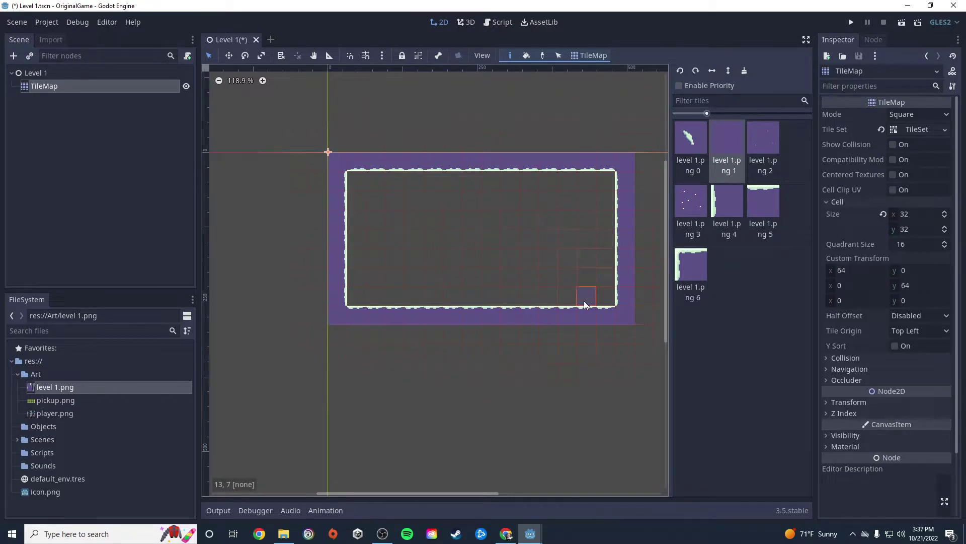
# - Place three level 1.png 6 corner tiles as ascending stairs at cells (9, 7), (10, 6) and (11, 5)
pyautogui.click(697, 277)
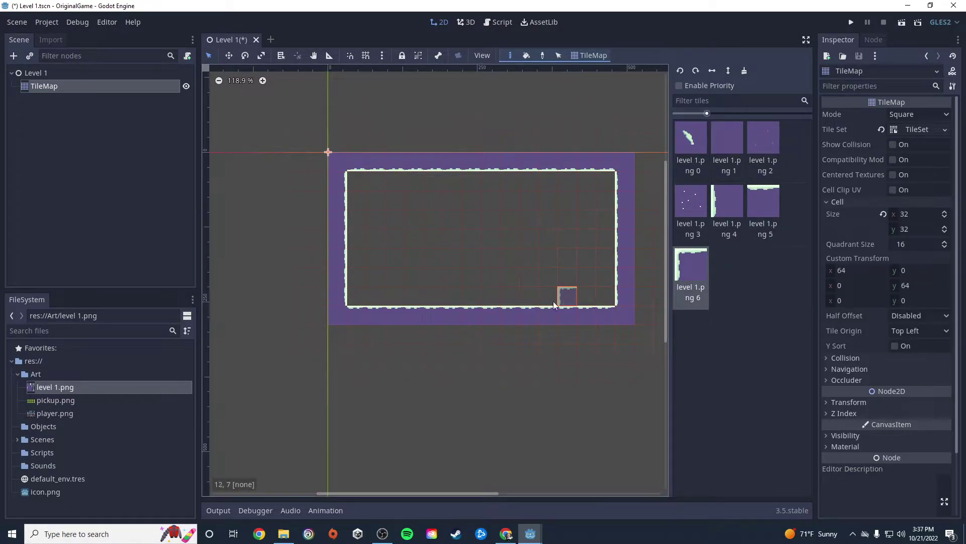
pyautogui.click(508, 302)
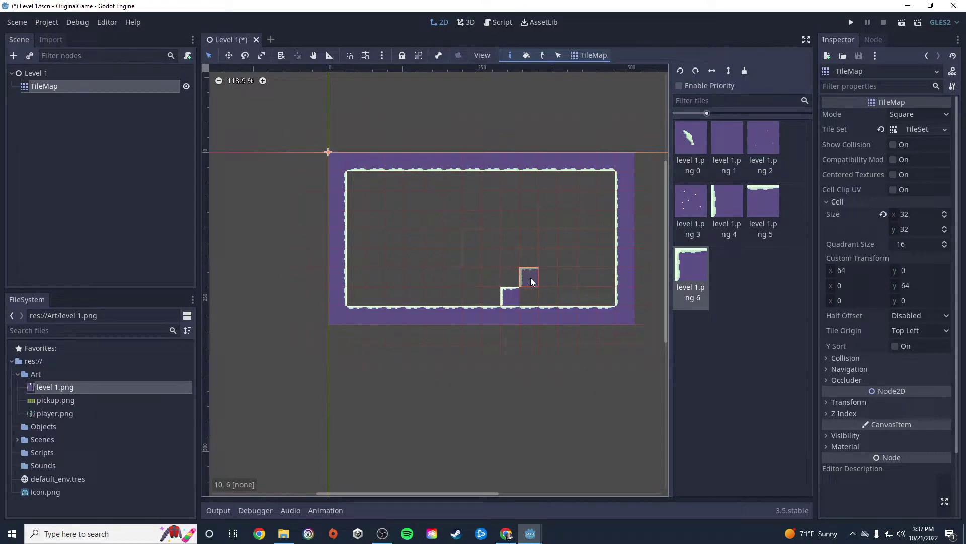
pyautogui.click(549, 264)
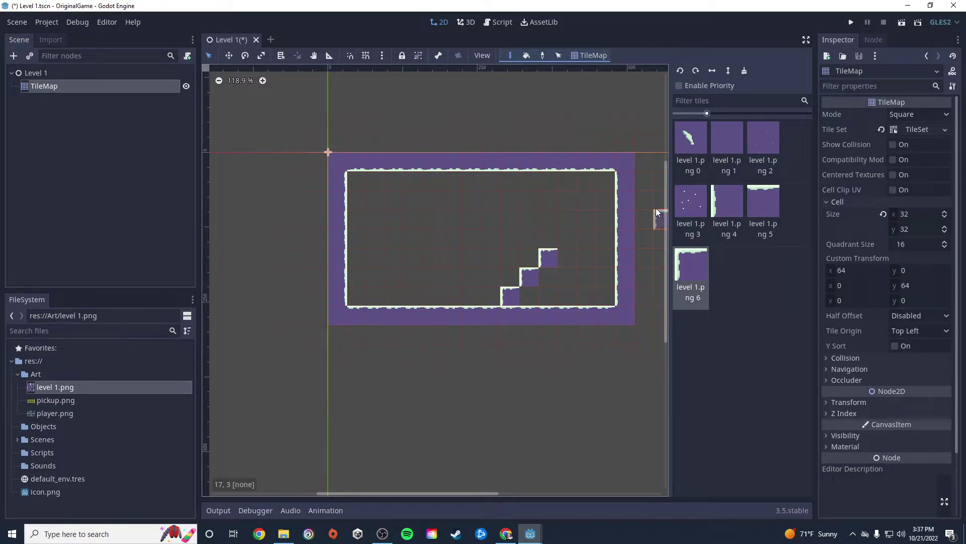
# - Build the mound's descending right side with rotated level 1.png 6 and 5 tiles and fill its interior with level 1.png 1
pyautogui.click(696, 71)
pyautogui.click(696, 71)
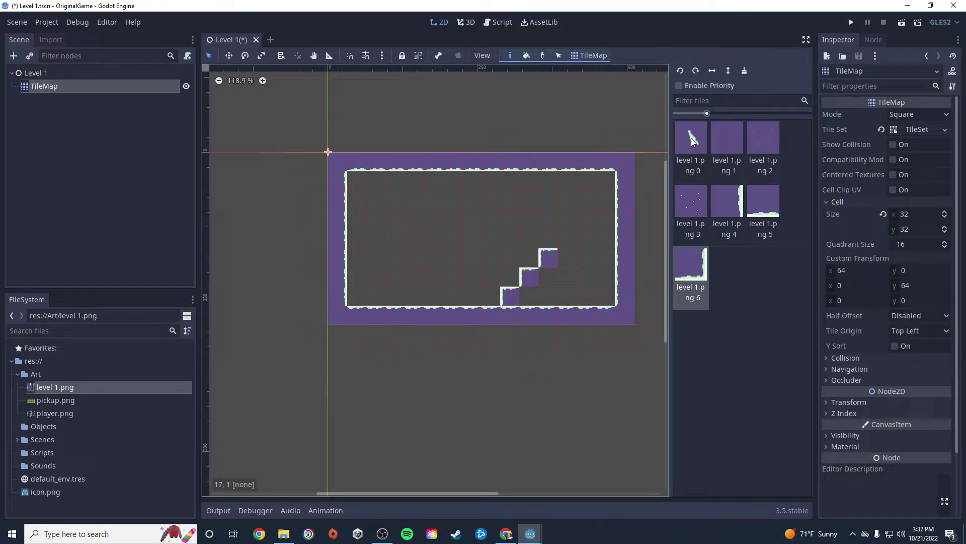
pyautogui.click(681, 71)
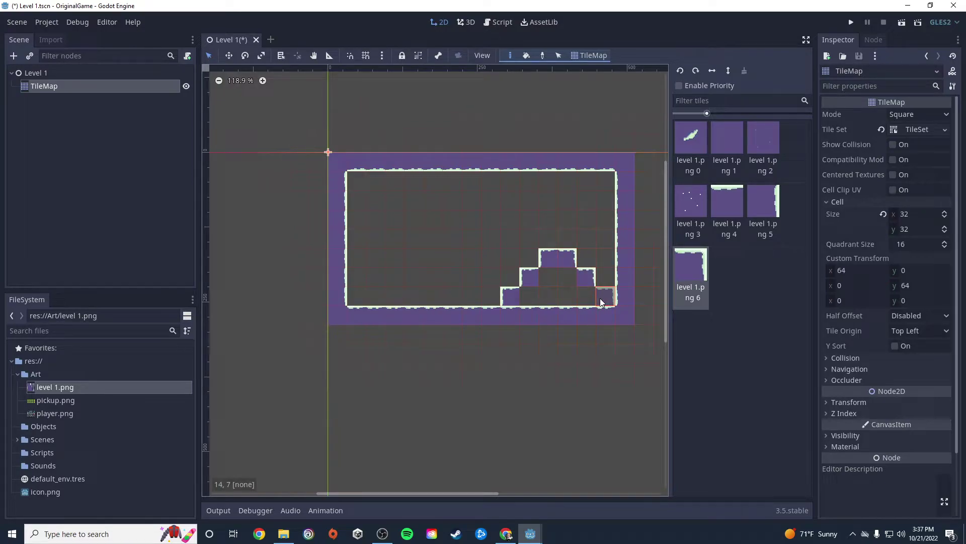
pyautogui.click(755, 198)
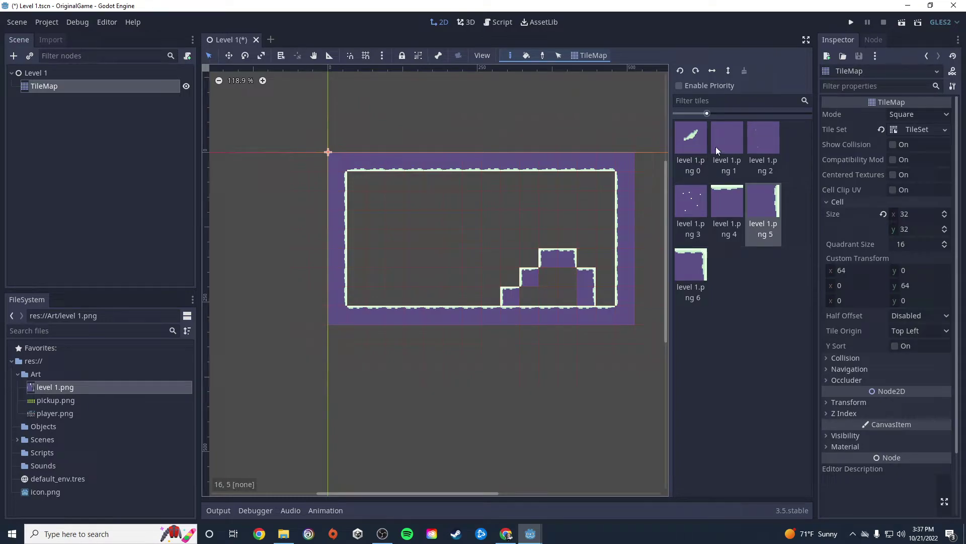
pyautogui.click(732, 141)
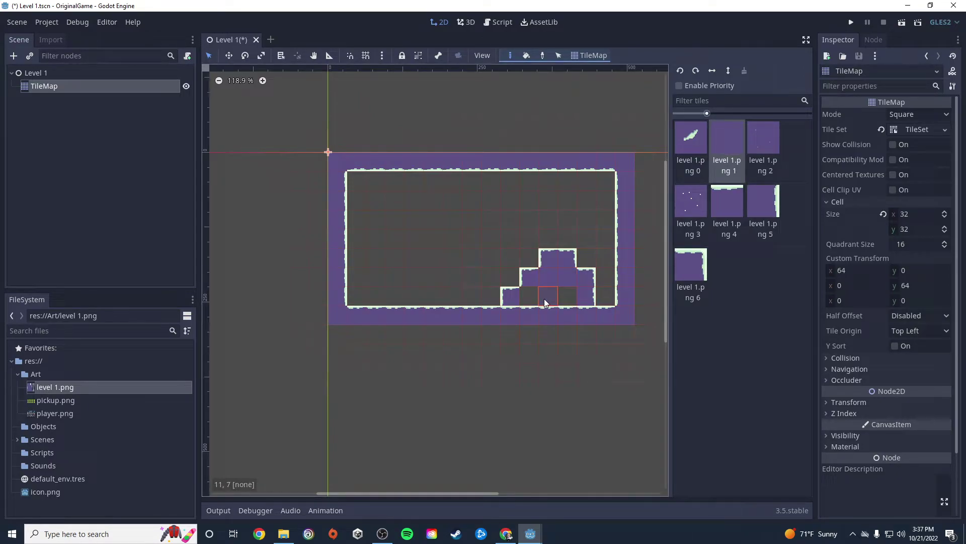
pyautogui.moveTo(532, 298); pyautogui.dragTo(568, 298)
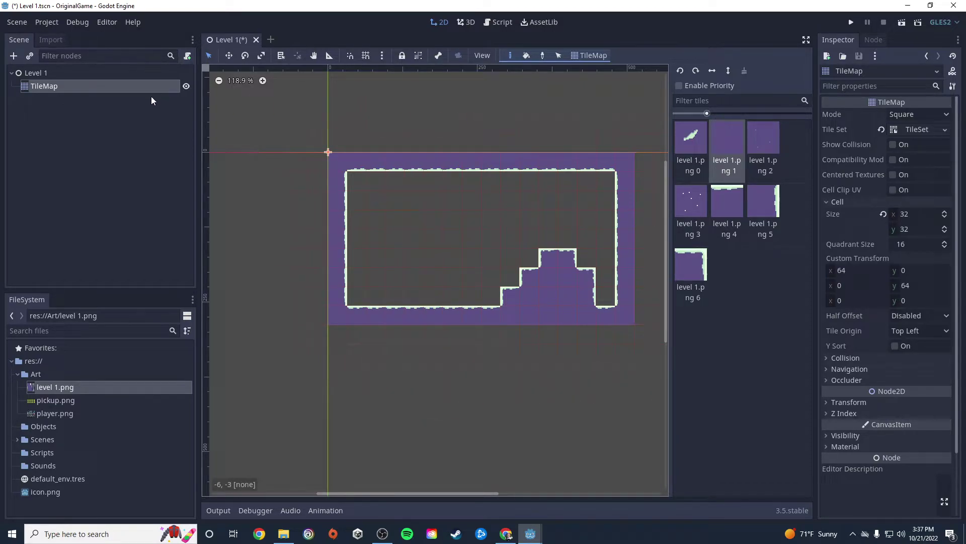
# - Look over the painted room and the empty space around it at different zoom levels
pyautogui.click(62, 91)
pyautogui.click(65, 89)
pyautogui.scroll(-6, 640, 358)
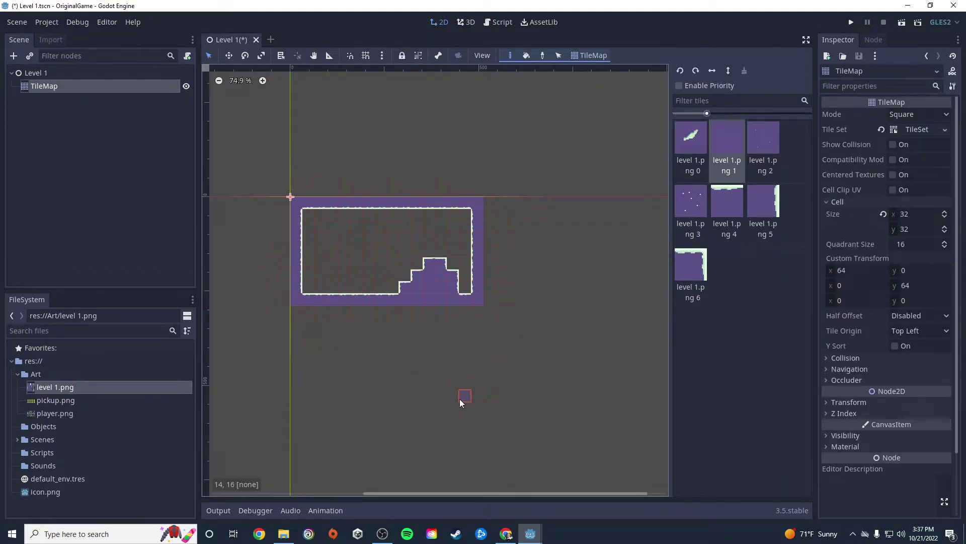
pyautogui.hscroll(-7, 460, 398)
pyautogui.scroll(2, 501, 327)
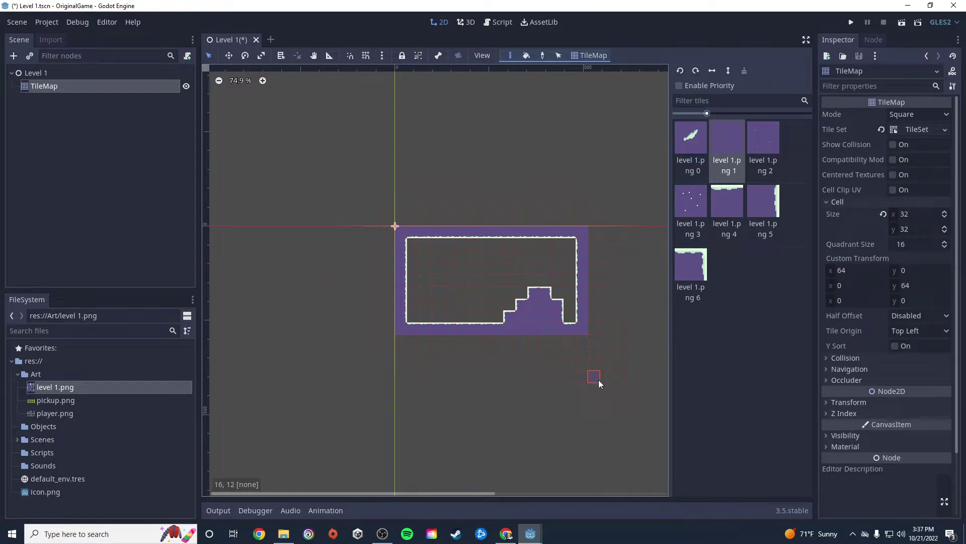
pyautogui.hscroll(2, 579, 377)
pyautogui.scroll(-1, 490, 367)
pyautogui.scroll(2, 493, 368)
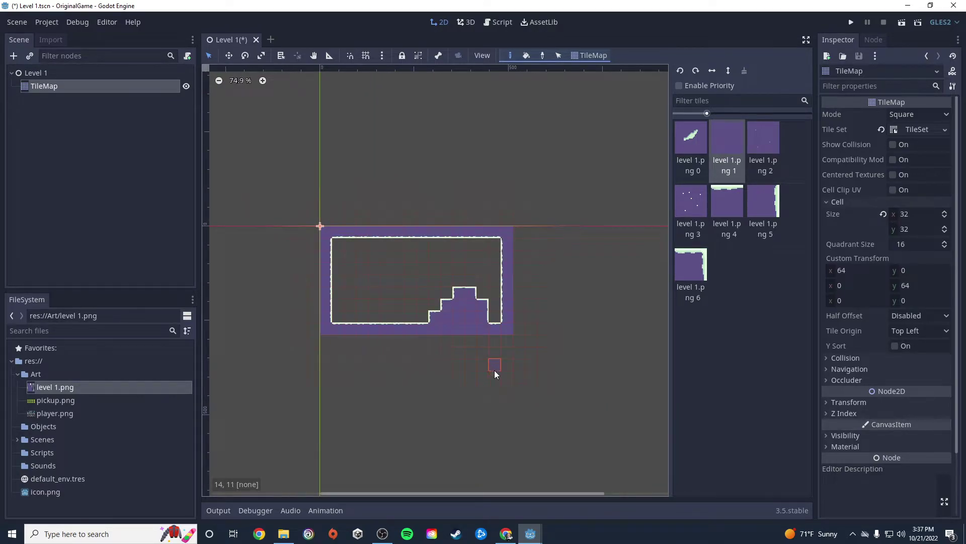
pyautogui.moveTo(394, 366); pyautogui.dragTo(448, 373, button='middle')
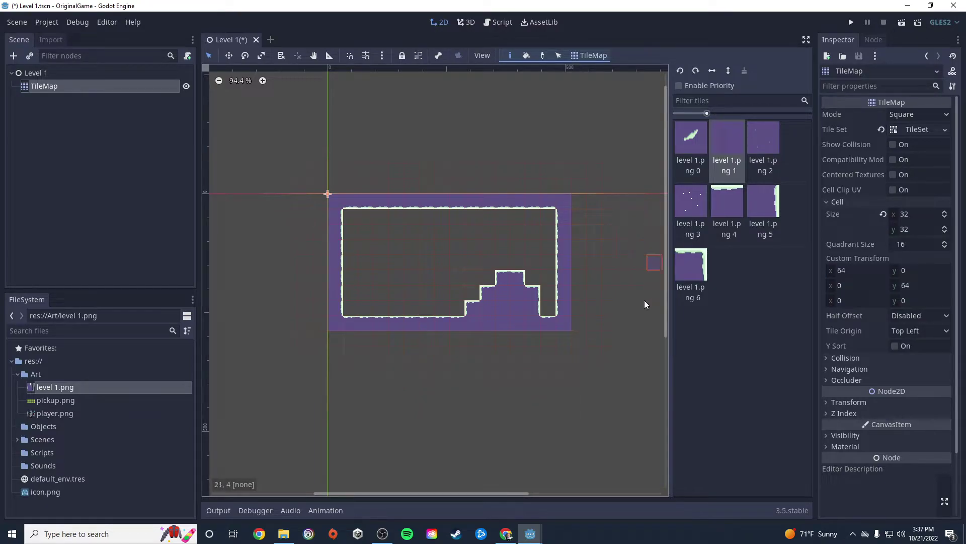
pyautogui.hscroll(6, 485, 400)
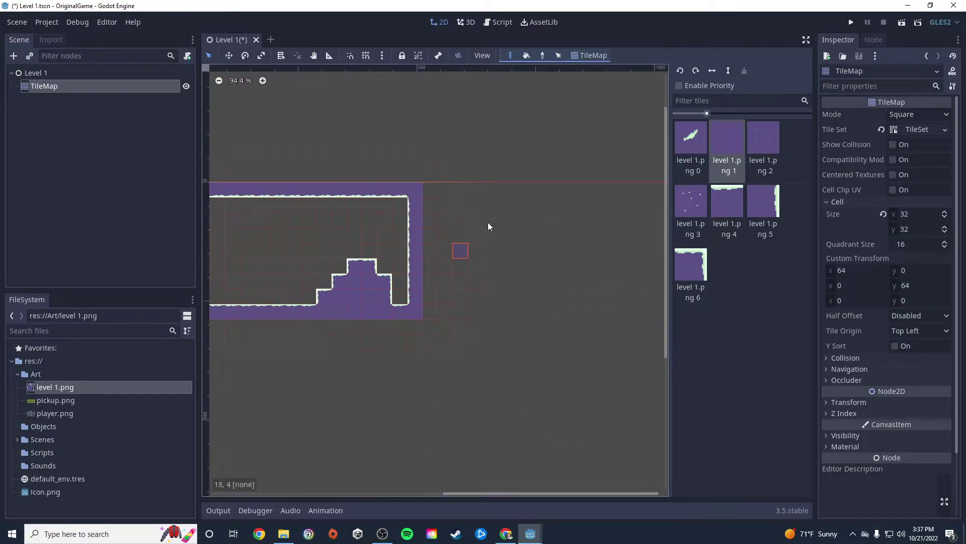
pyautogui.scroll(-3, 482, 349)
pyautogui.scroll(-6, 501, 359)
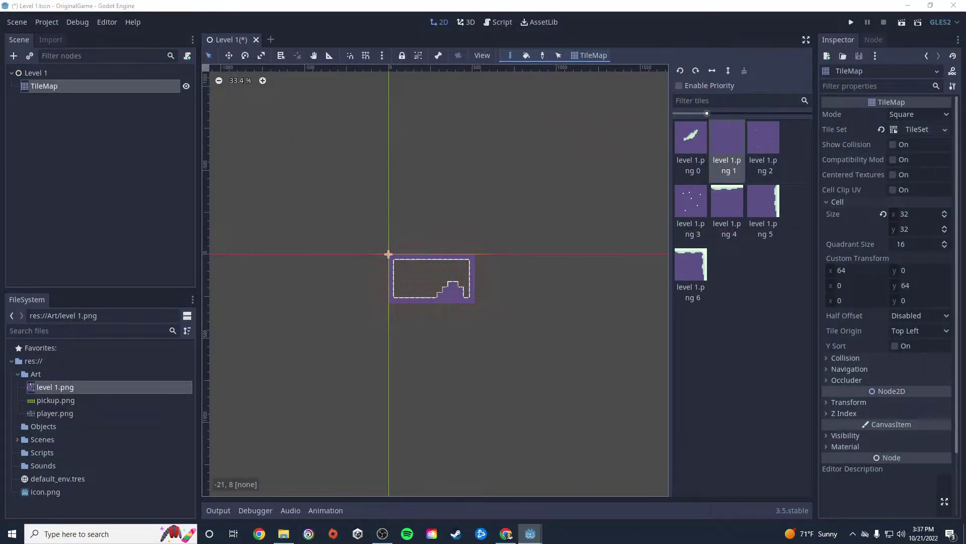
# - Switch to the LonelyRobot project window, maximize it, and examine the one-way platforms in its Level1 scene
pyautogui.moveTo(0, 108); pyautogui.dragTo(458, 120)
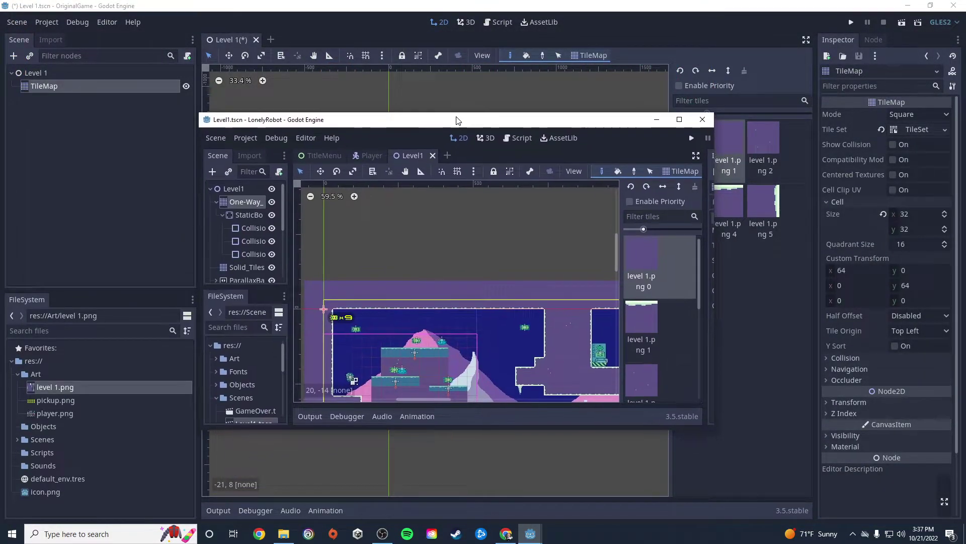
pyautogui.click(679, 120)
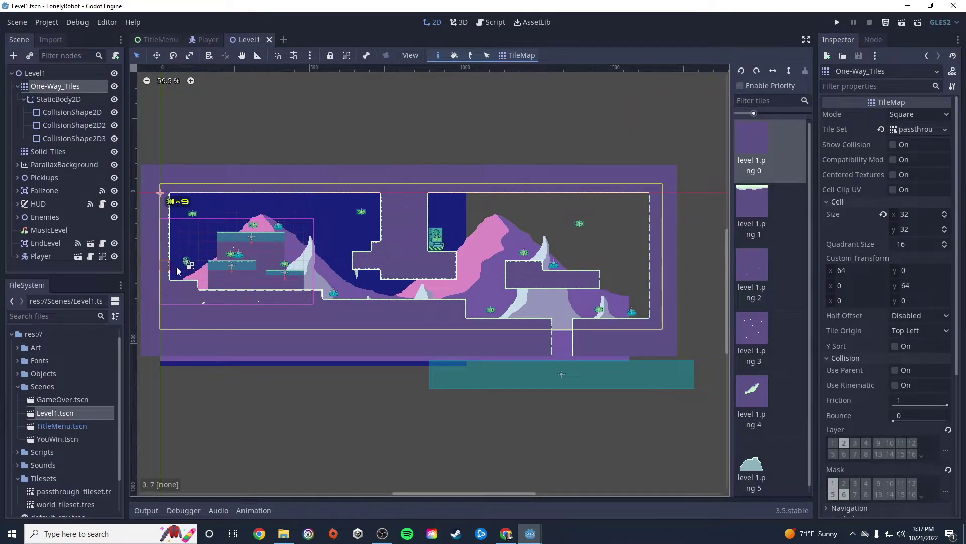
pyautogui.scroll(8, 177, 272)
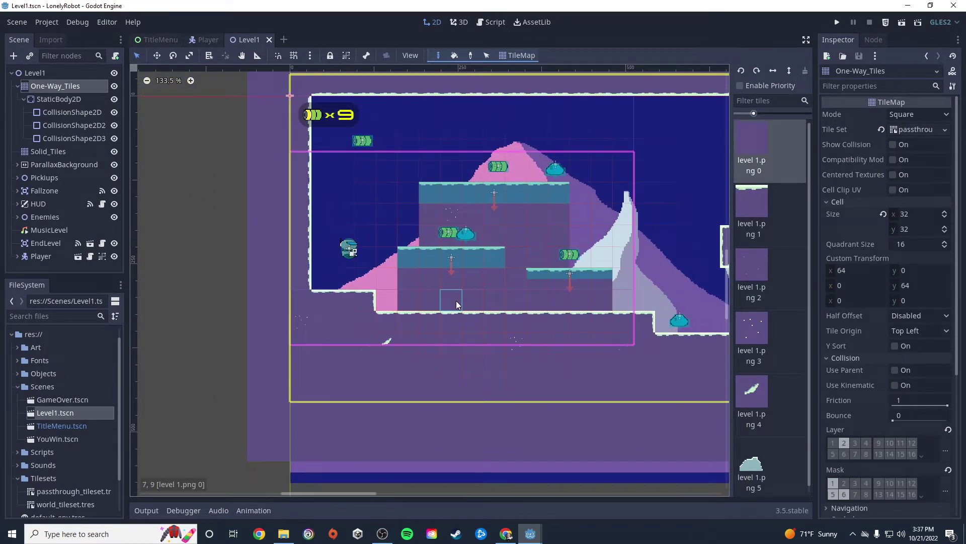
# - Examine the LonelyRobot Level1 layout from its one-way platforms across the whole map, and return to the OriginalGame project window
pyautogui.scroll(6, 456, 301)
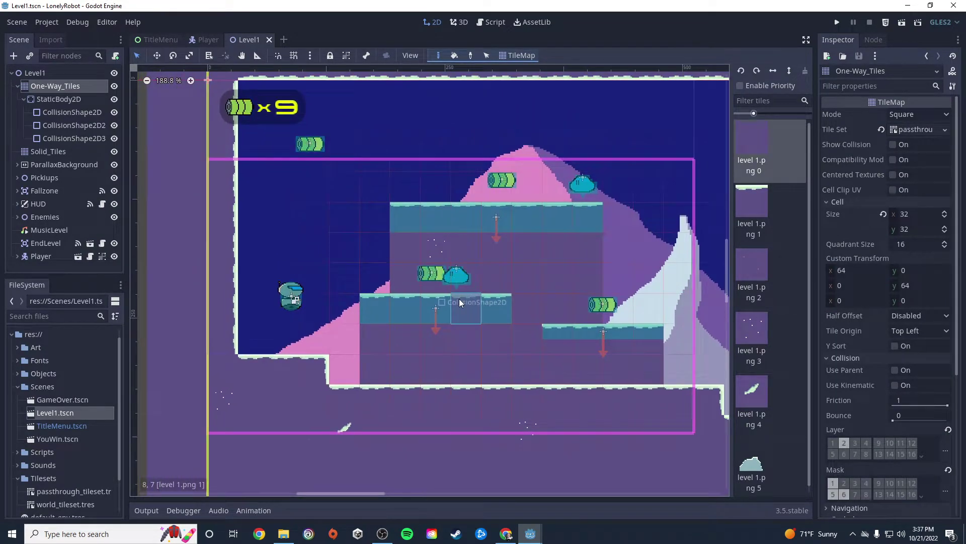
pyautogui.scroll(-2, 459, 298)
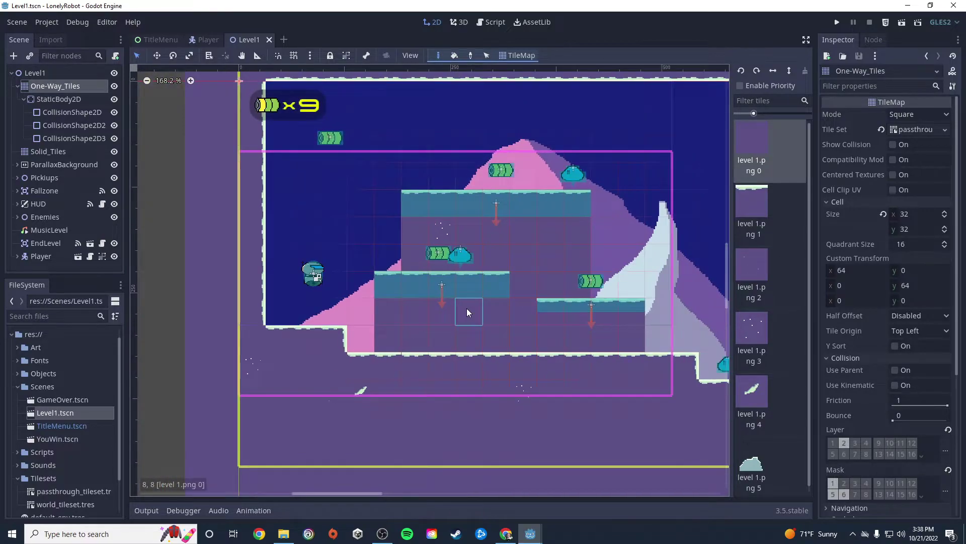
pyautogui.scroll(-6, 467, 308)
pyautogui.scroll(3, 331, 325)
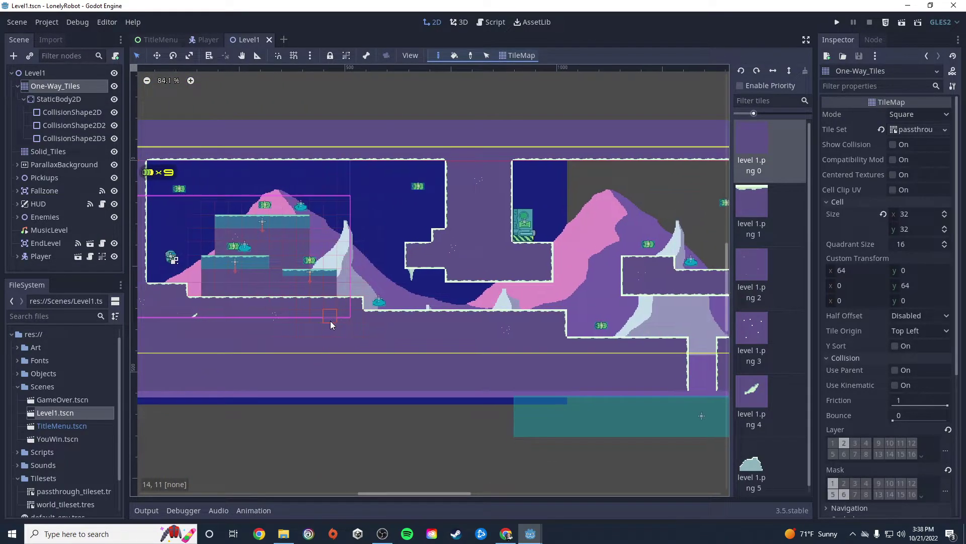
pyautogui.hscroll(3, 352, 327)
pyautogui.scroll(-2, 395, 343)
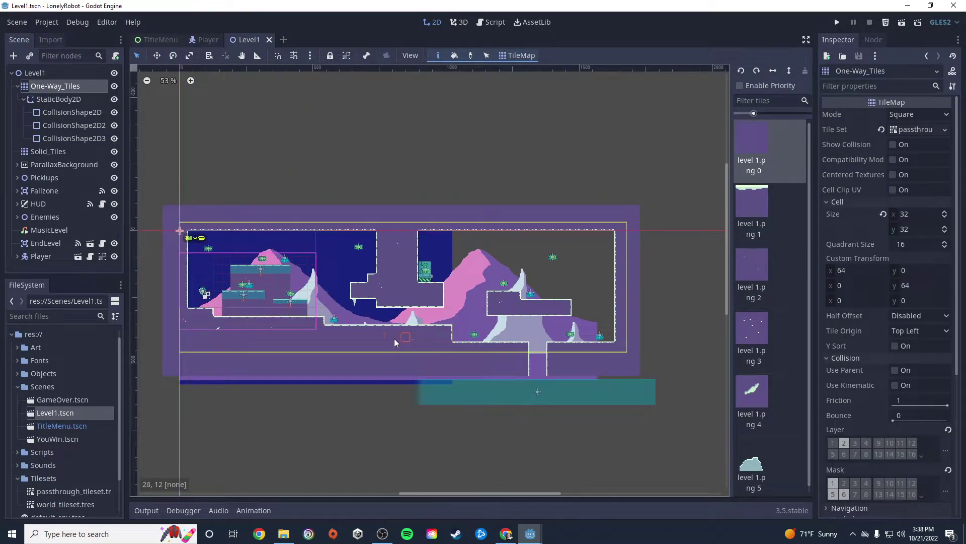
pyautogui.scroll(-1, 394, 342)
pyautogui.hscroll(-1, 554, 370)
pyautogui.hscroll(1, 523, 380)
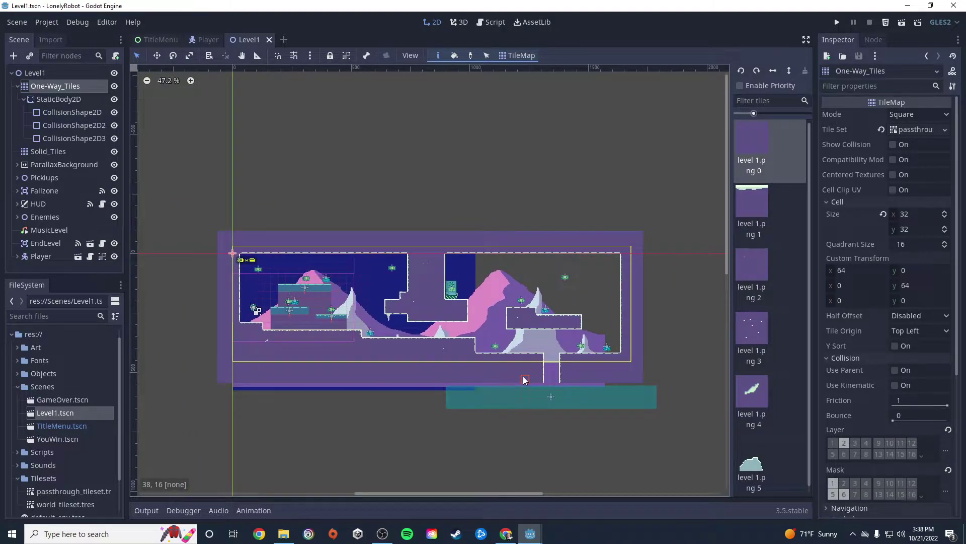
pyautogui.hscroll(-1, 524, 380)
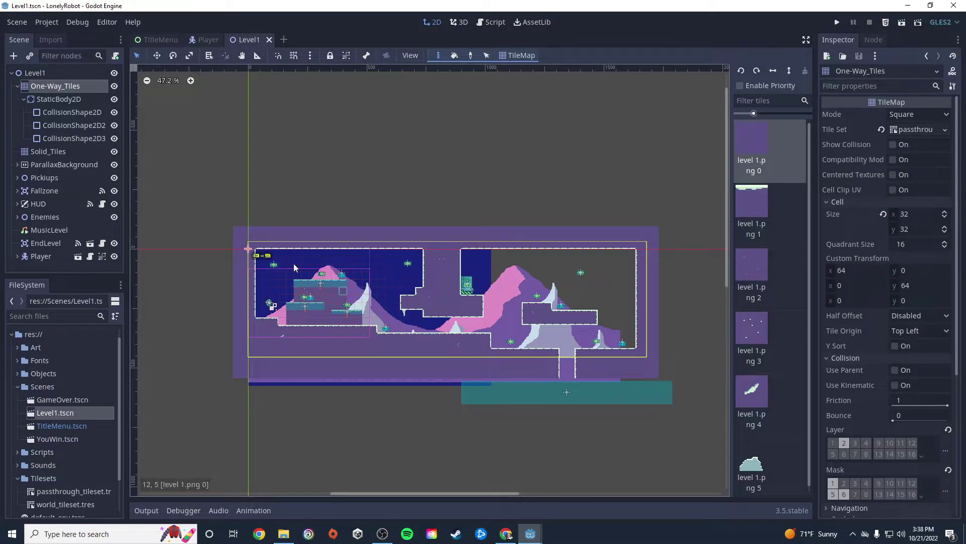
pyautogui.click(941, 12)
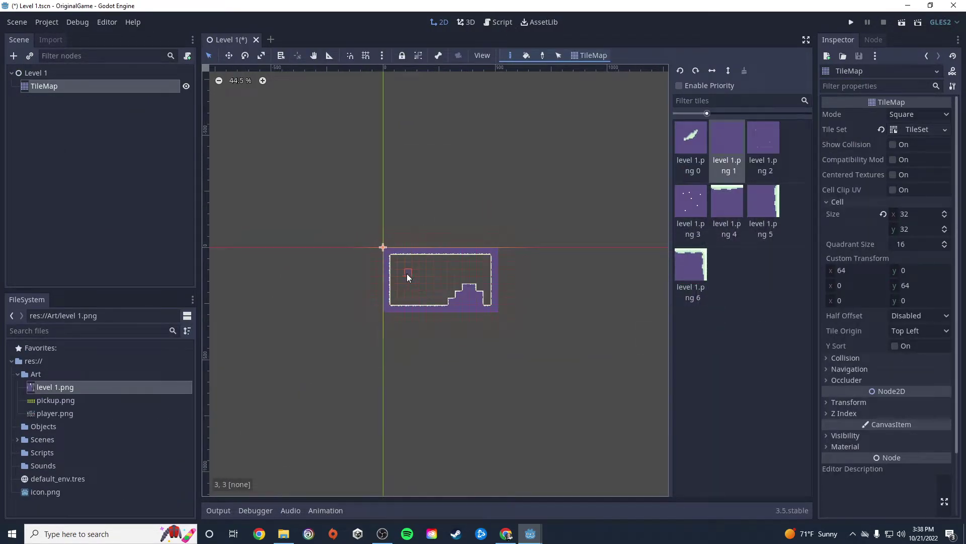
# - Start a floating block with rotated level 1.png 6 corners at cells (10, 2) and (10, 3) and level 1.png 5 tiles at (8, 3) and (9, 3)
pyautogui.scroll(5, 407, 274)
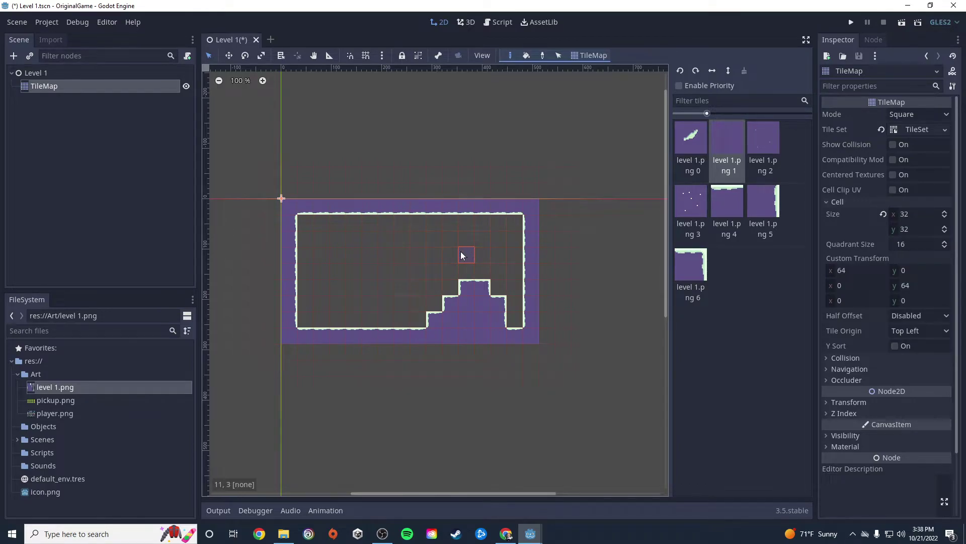
pyautogui.click(685, 257)
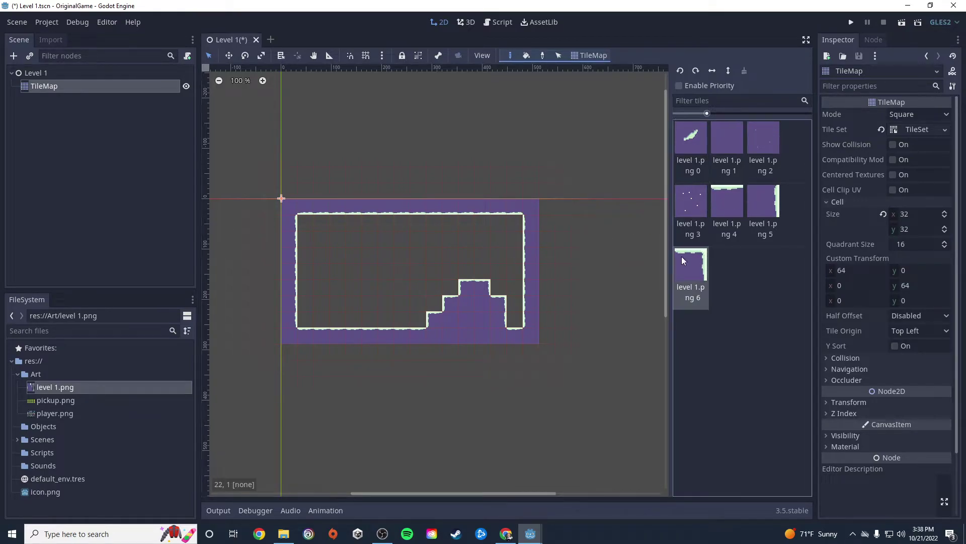
pyautogui.click(696, 71)
pyautogui.click(451, 252)
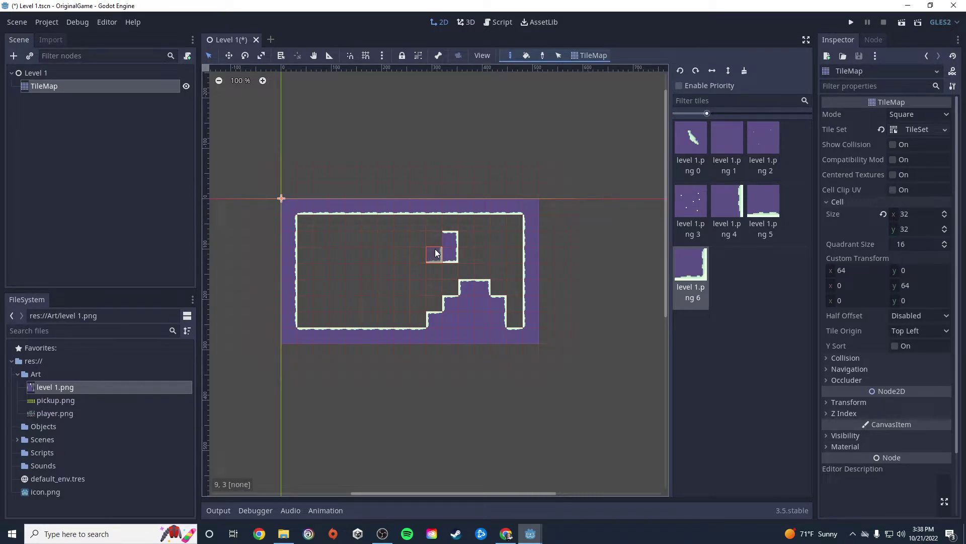
pyautogui.click(755, 202)
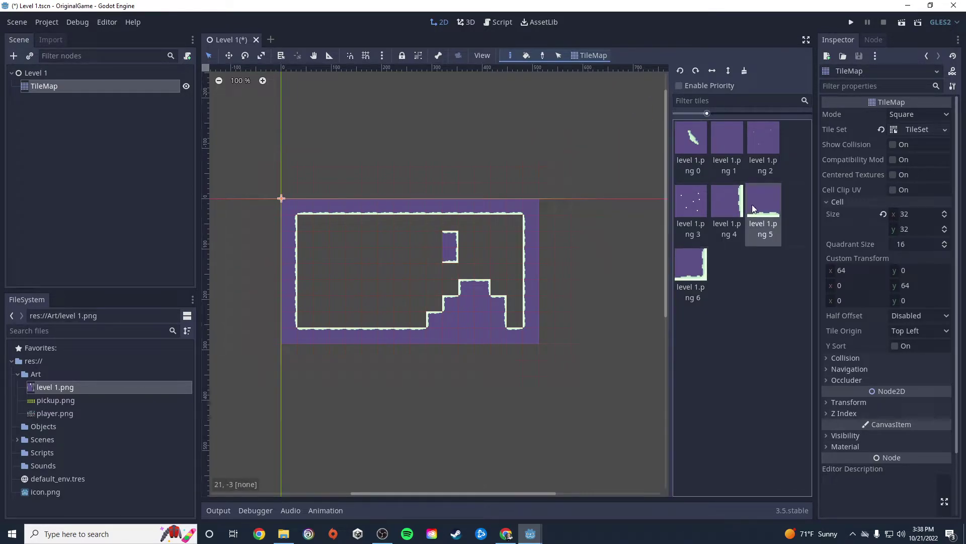
pyautogui.click(424, 256)
# - Complete the floating block with rotated level 1.png 6 corners at cells (7, 3) and (7, 2) and a level 1.png 5 upper edge
pyautogui.click(691, 264)
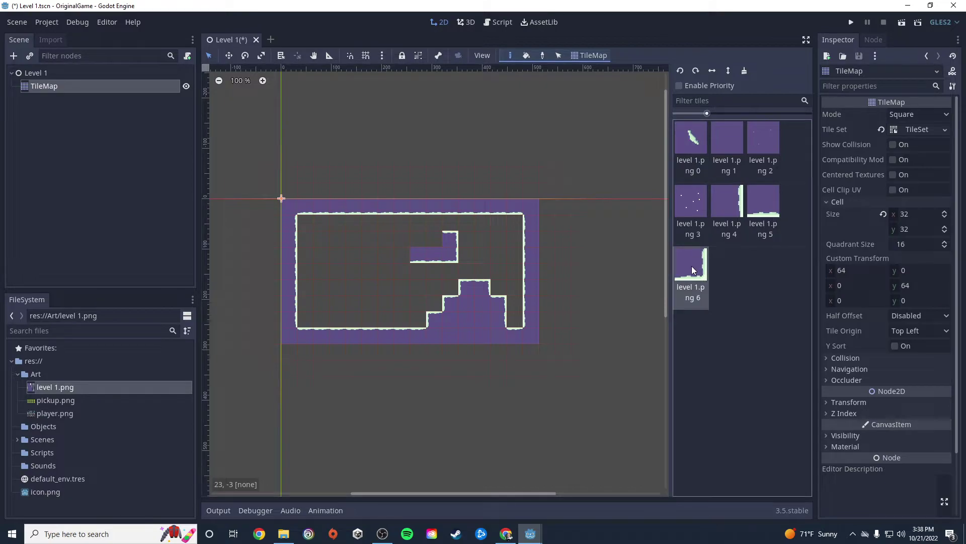
pyautogui.click(696, 71)
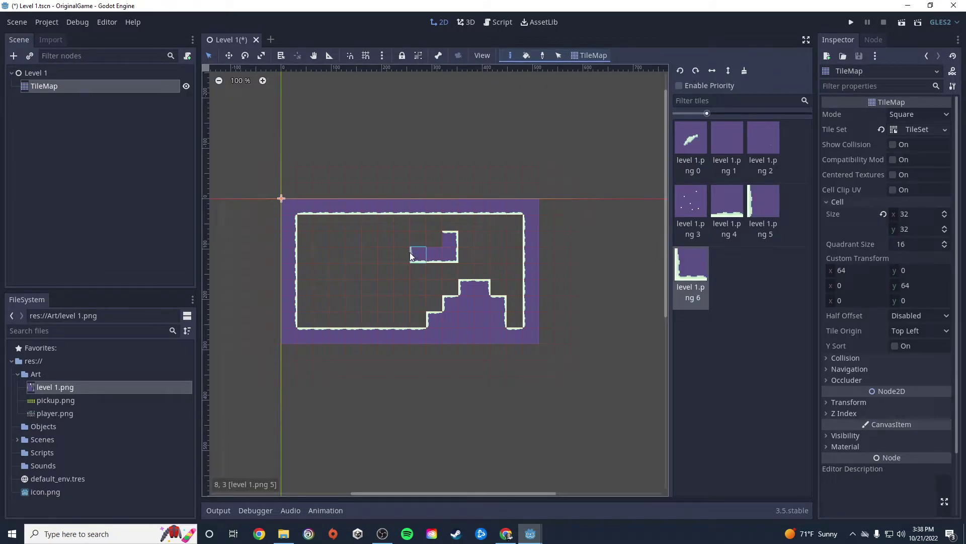
pyautogui.click(407, 249)
pyautogui.click(696, 70)
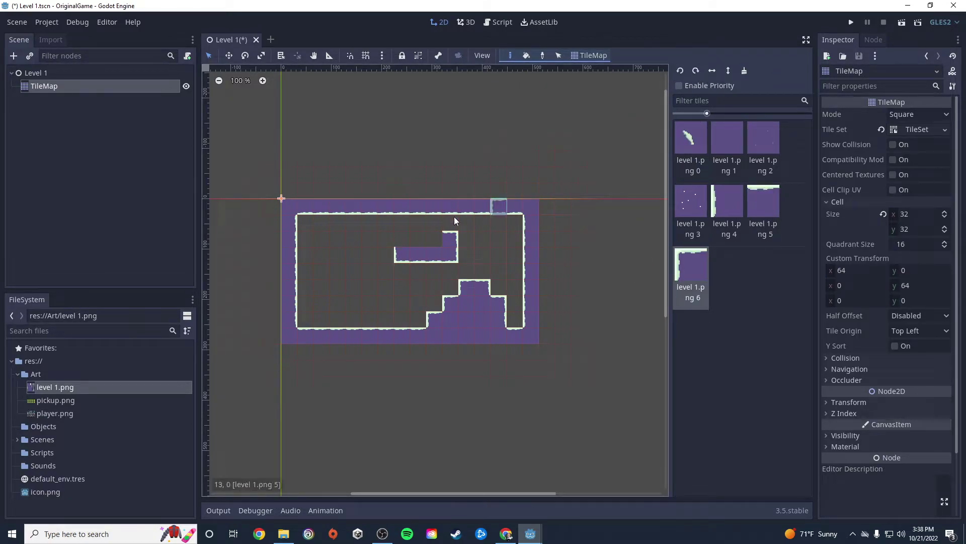
pyautogui.click(408, 243)
pyautogui.click(747, 197)
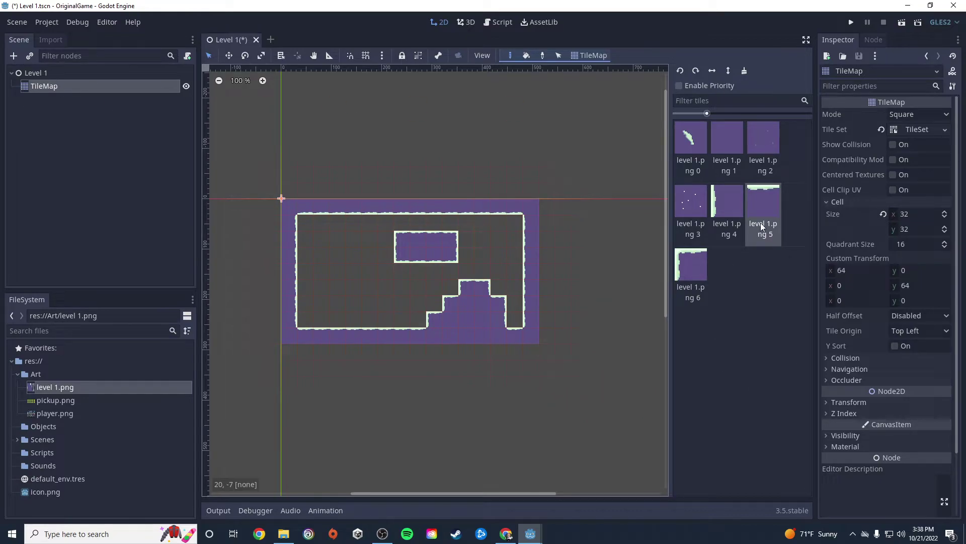
# - Replace the room's right wall with level 1.png 4 tiles in column 23, extending the floor to meet it with level 1.png 5 tiles
pyautogui.moveTo(533, 221); pyautogui.dragTo(535, 318, button='right')
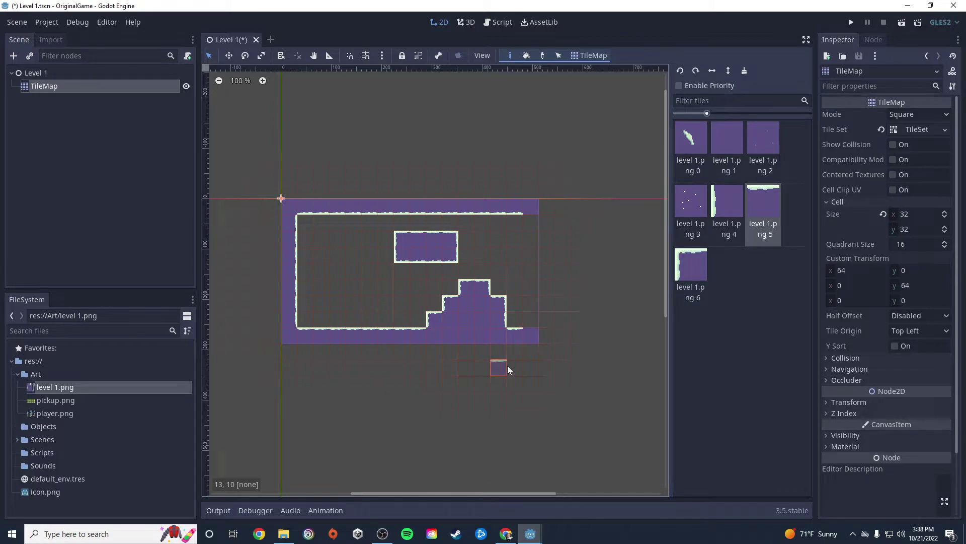
pyautogui.moveTo(529, 337); pyautogui.dragTo(650, 336)
pyautogui.moveTo(611, 389); pyautogui.dragTo(446, 370, button='middle')
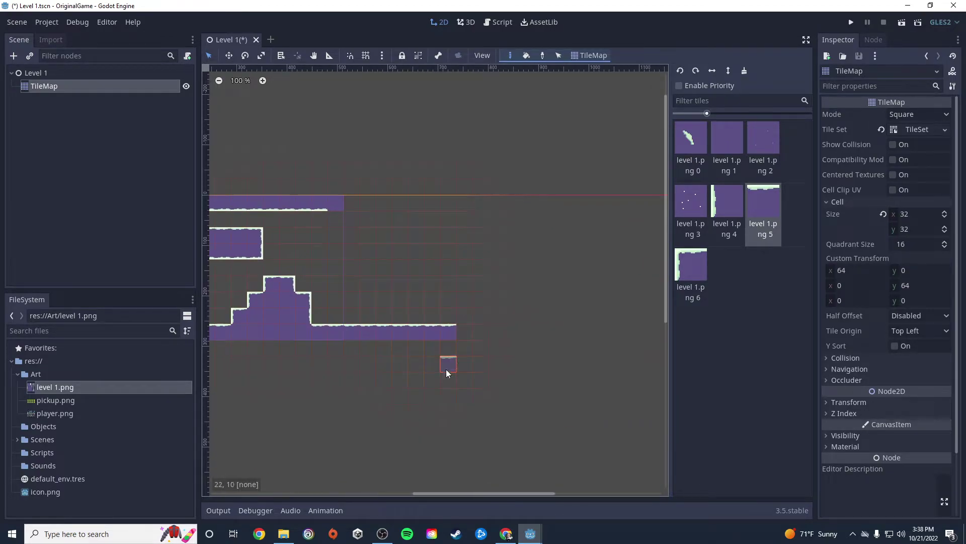
pyautogui.click(721, 223)
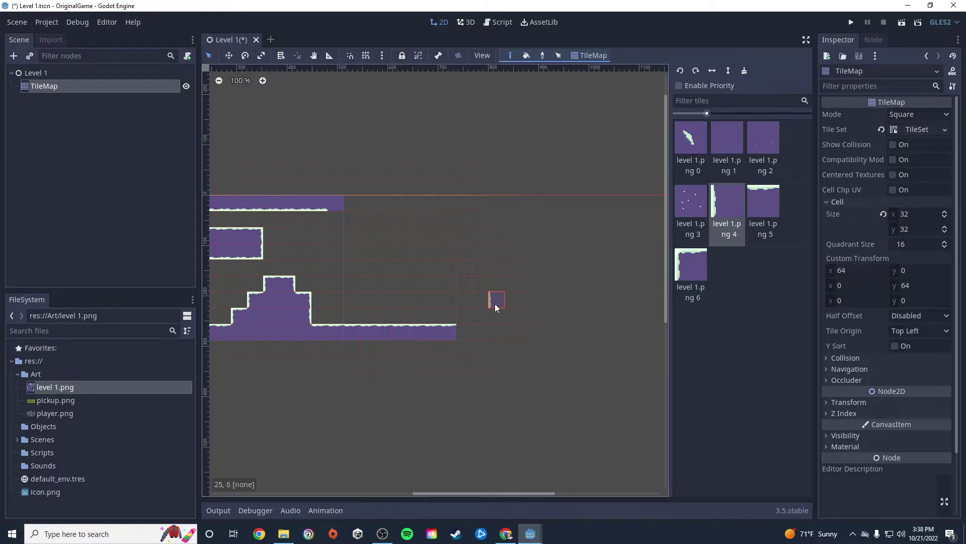
pyautogui.moveTo(464, 316); pyautogui.dragTo(467, 232)
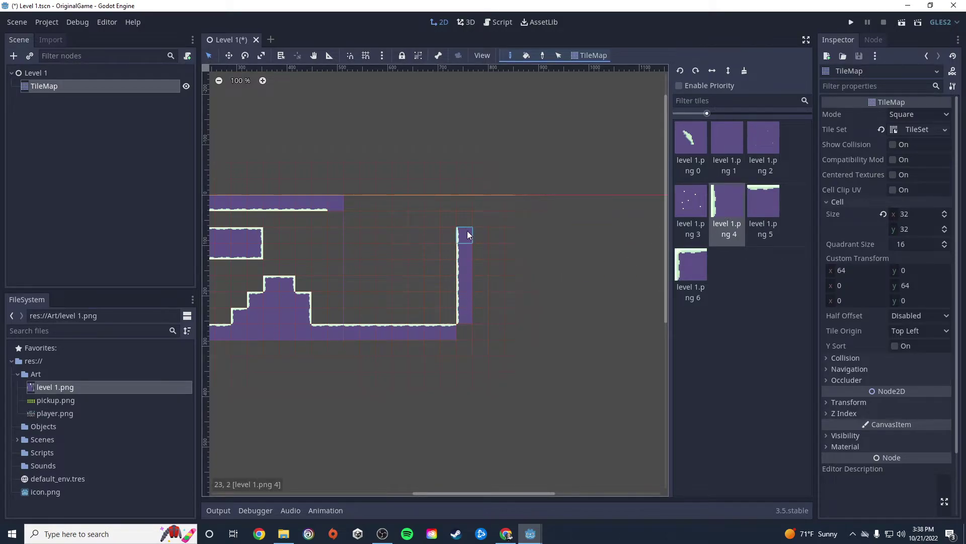
# - Extend the ceiling to the new right wall with rotated level 1.png 5 tiles and fill the room's two outer right corners with level 1.png 1
pyautogui.click(697, 72)
pyautogui.click(695, 73)
pyautogui.click(764, 217)
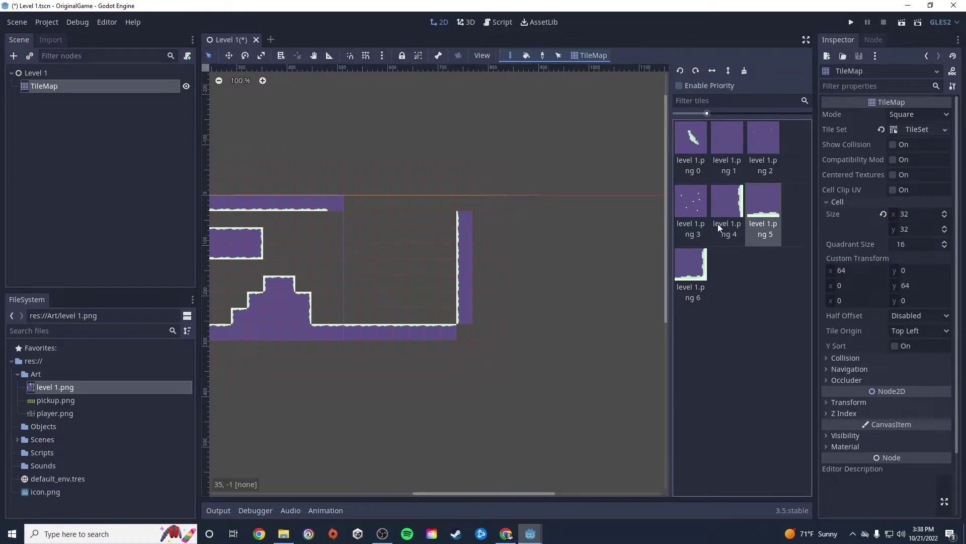
pyautogui.moveTo(445, 198); pyautogui.dragTo(333, 198)
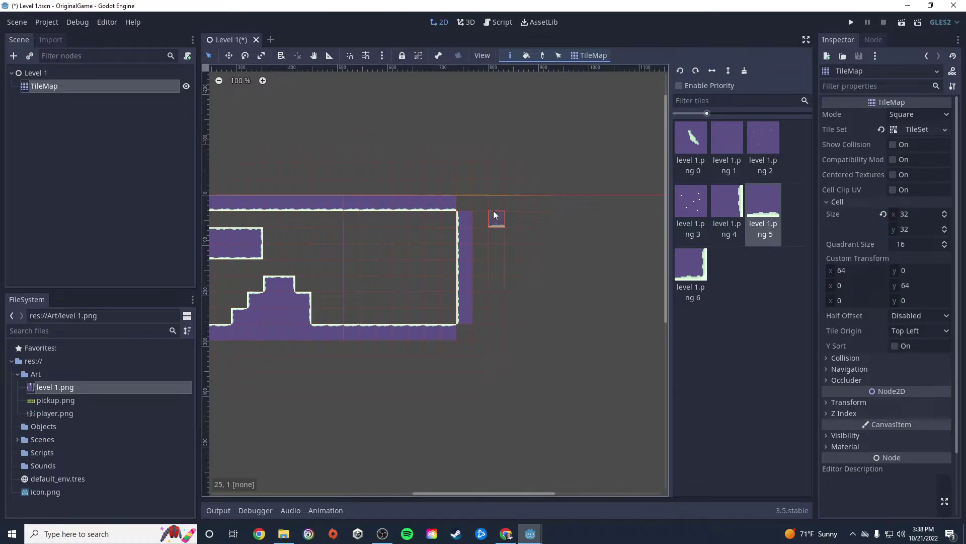
pyautogui.click(728, 143)
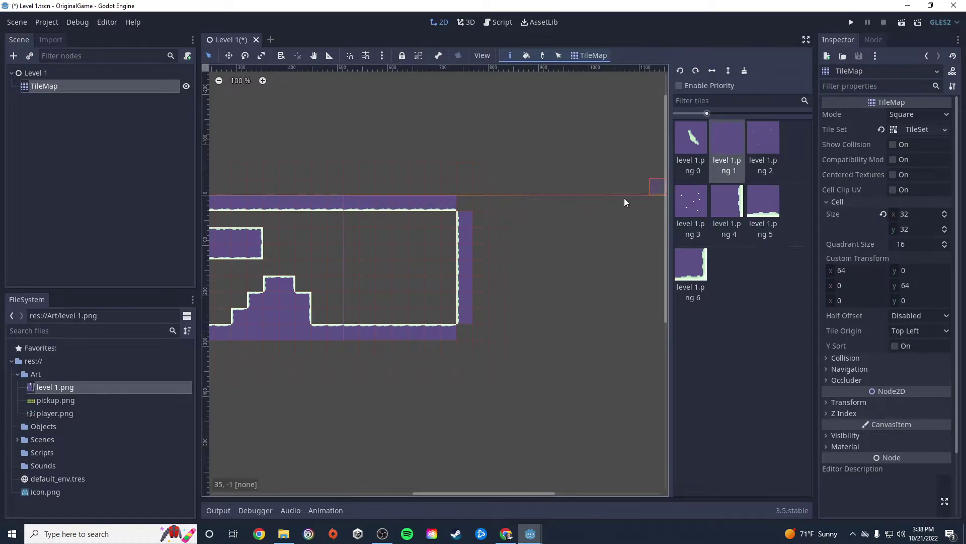
pyautogui.click(463, 334)
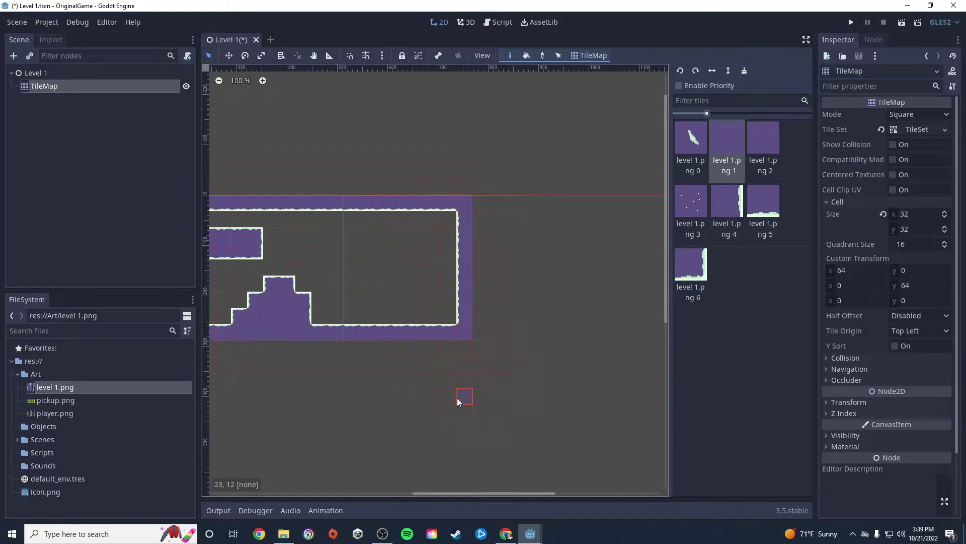
# - Try to relocate the floating block by selecting its tiles, and erase the block and the stray tiles around it
pyautogui.moveTo(378, 404); pyautogui.dragTo(539, 393, button='middle')
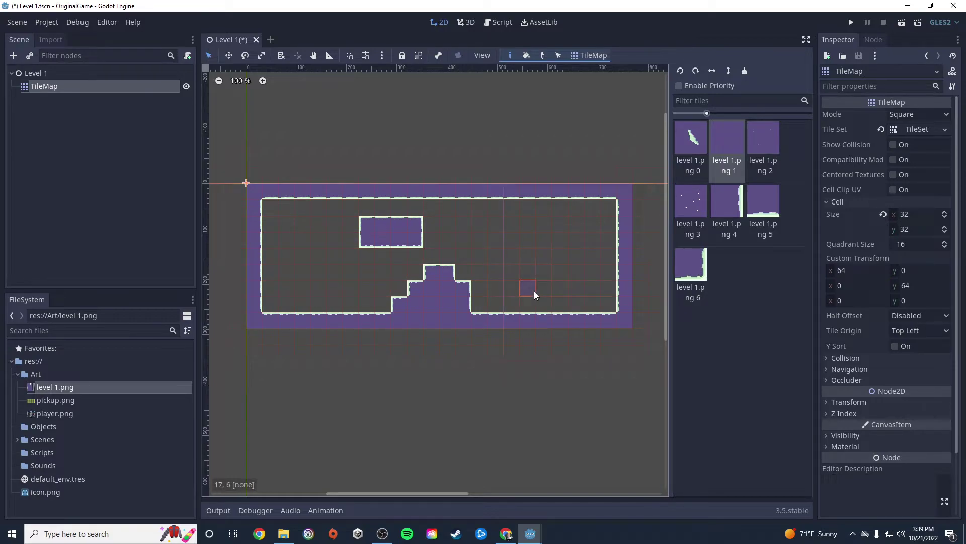
pyautogui.click(558, 55)
pyautogui.moveTo(405, 244)
pyautogui.mouseDown()
pyautogui.moveTo(327, 263)
pyautogui.moveTo(343, 244)
pyautogui.moveTo(427, 236)
pyautogui.moveTo(389, 236)
pyautogui.mouseUp()
pyautogui.click(354, 208)
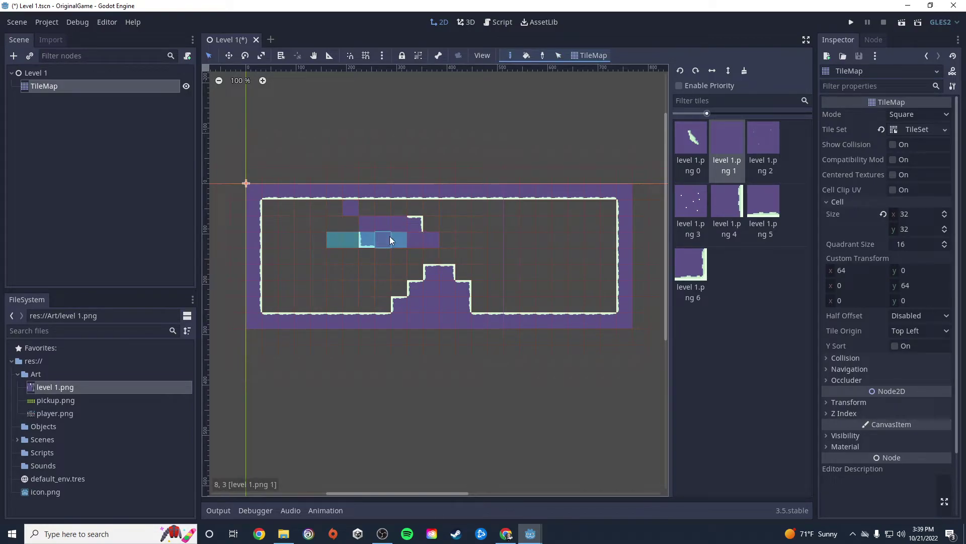
pyautogui.click(430, 223)
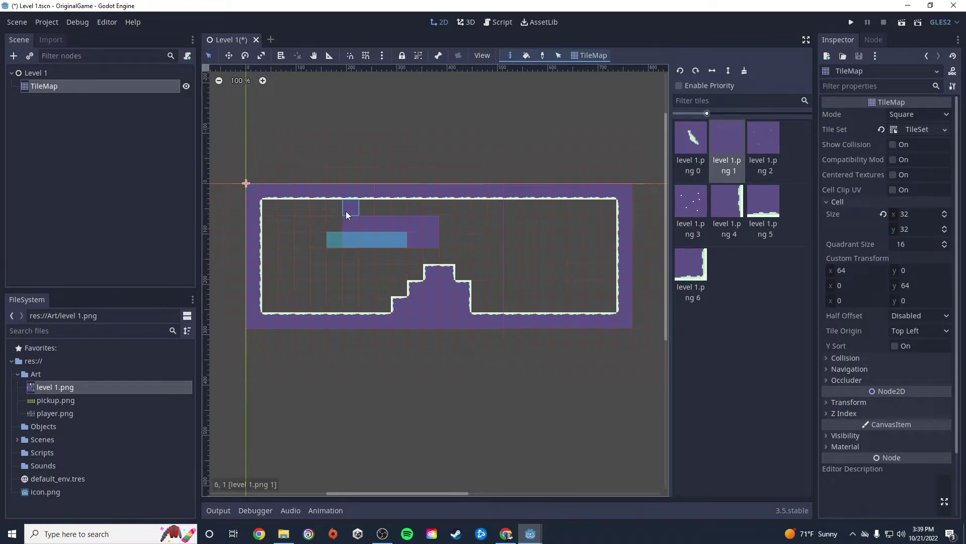
pyautogui.press('Escape')
pyautogui.moveTo(348, 223)
pyautogui.mouseDown(button='right')
pyautogui.moveTo(435, 225)
pyautogui.moveTo(419, 237)
pyautogui.moveTo(330, 234)
pyautogui.moveTo(352, 213)
pyautogui.mouseUp(button='right')
# - Place the four corners of a new floating block with rotated level 1.png 6 tiles at cells (7, 4), (4, 4), (4, 3) and (7, 3)
pyautogui.click(704, 268)
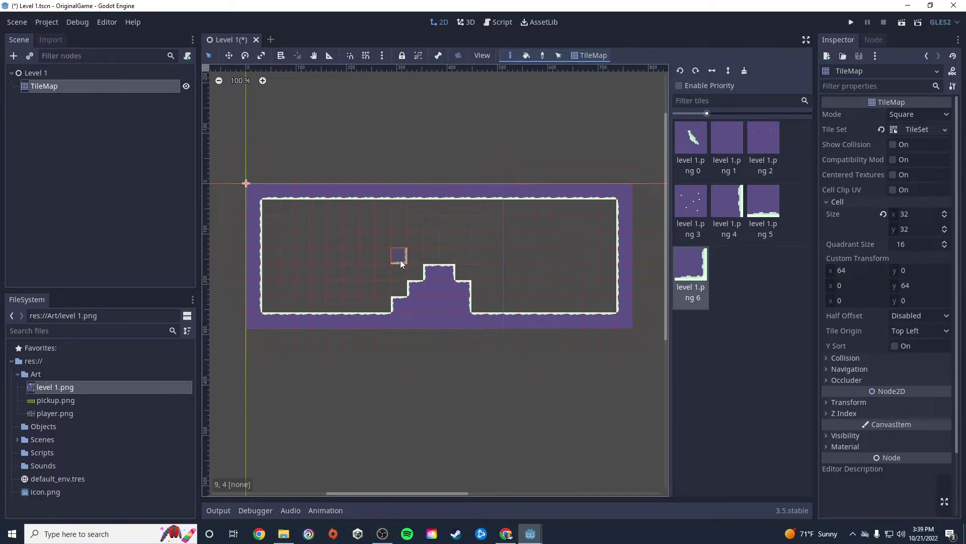
pyautogui.click(367, 255)
pyautogui.click(696, 72)
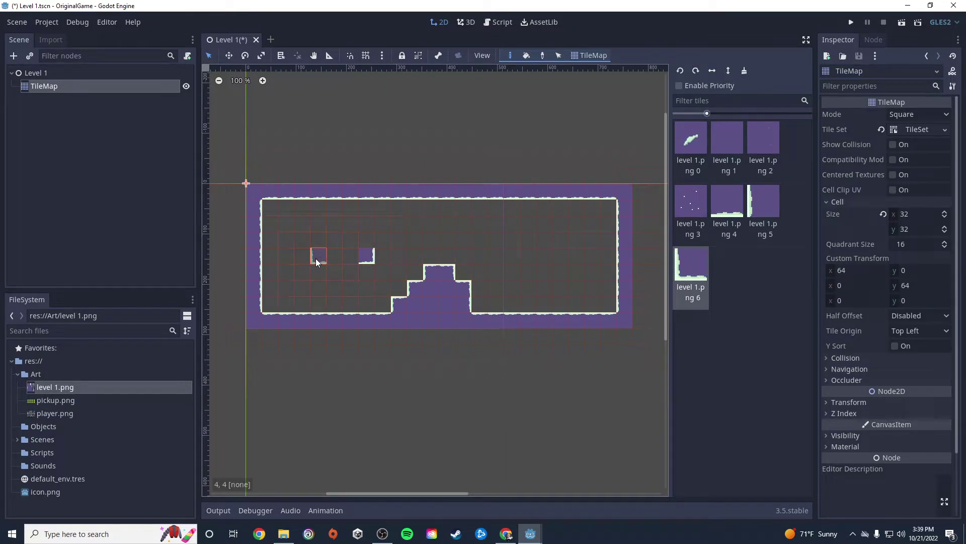
pyautogui.click(696, 72)
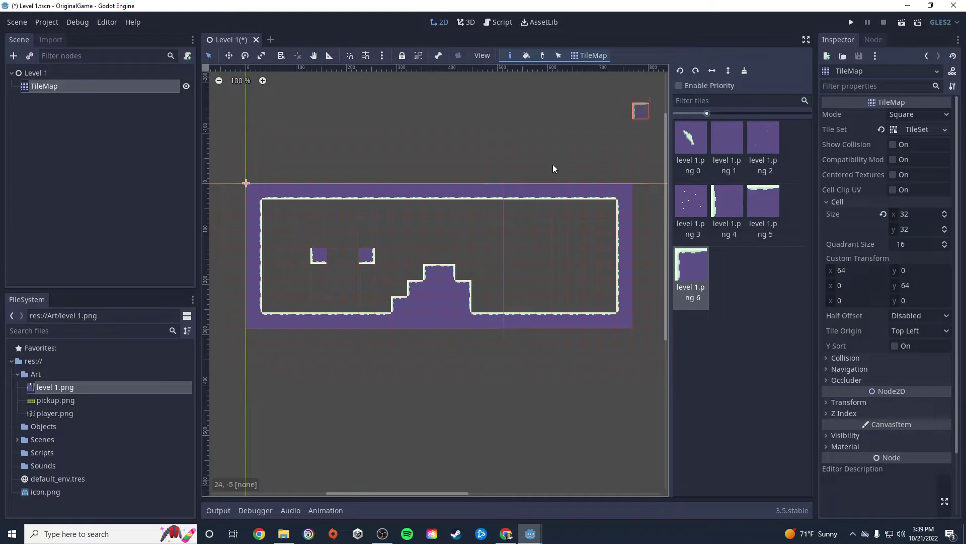
pyautogui.click(313, 239)
pyautogui.click(696, 71)
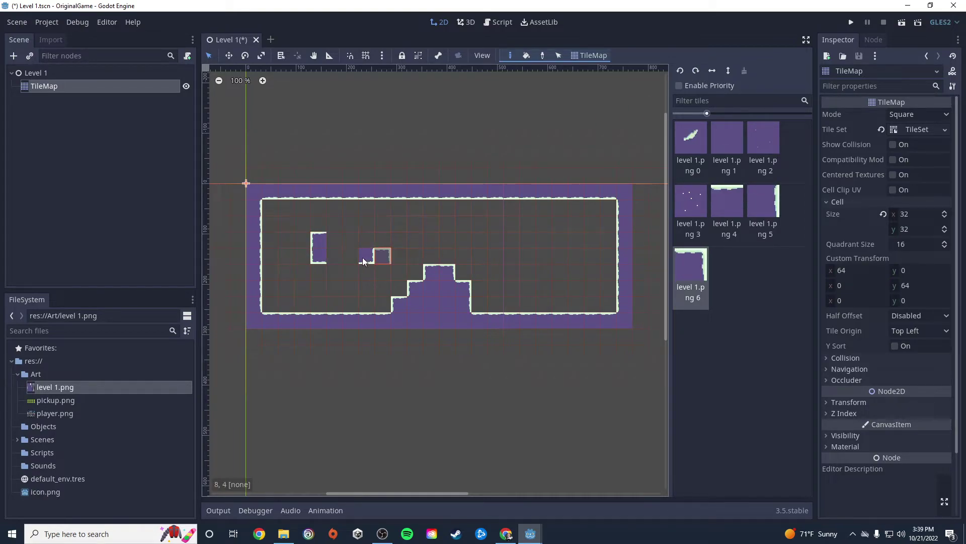
pyautogui.click(370, 235)
# - Close the floating block's top and bottom edges with rotated level 1.png 4 tiles and redo its corner at cell (7, 4) with level 1.png 6
pyautogui.click(729, 204)
pyautogui.click(335, 240)
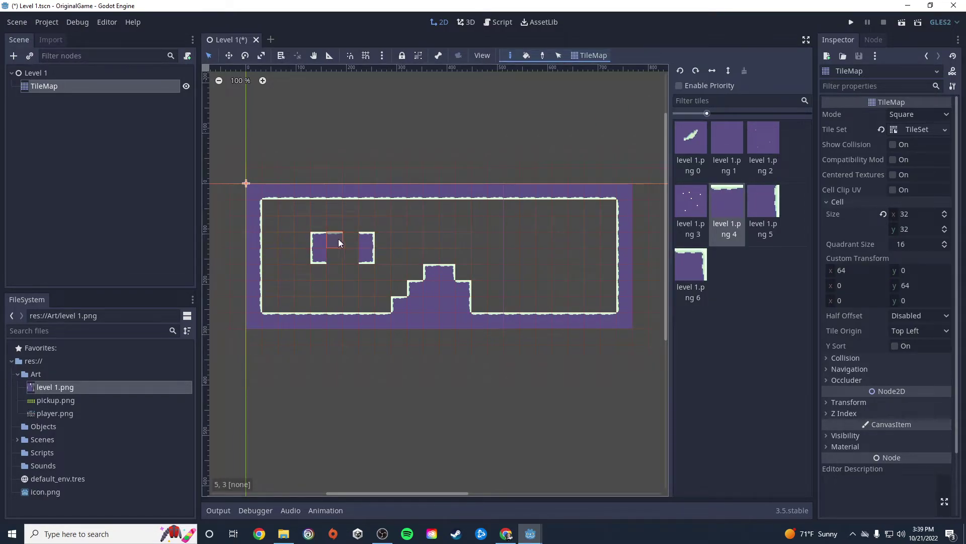
pyautogui.click(351, 239)
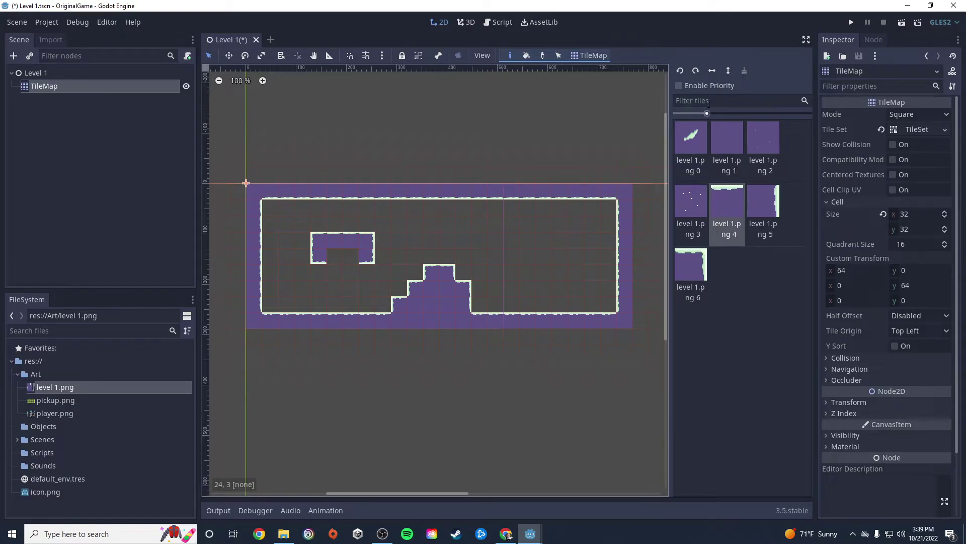
pyautogui.click(694, 72)
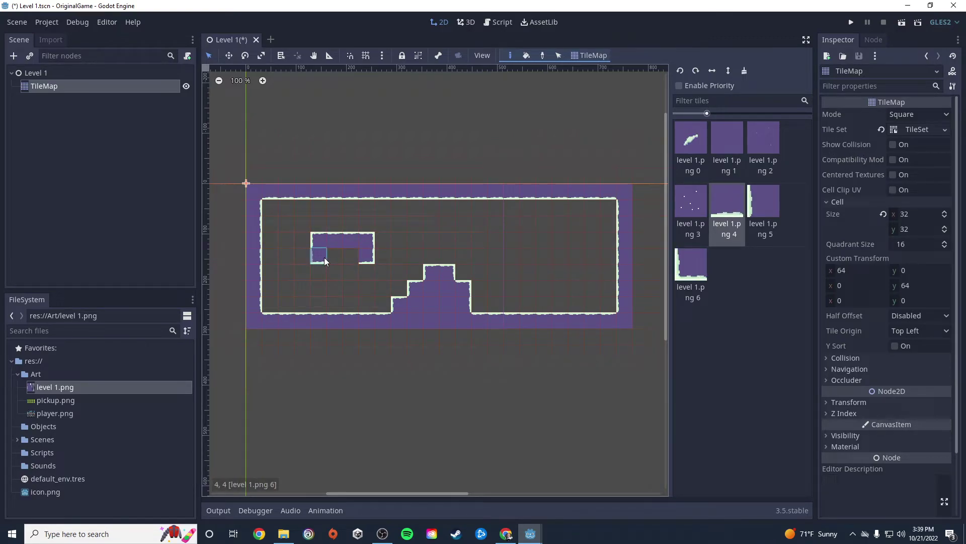
pyautogui.moveTo(324, 258); pyautogui.dragTo(360, 256)
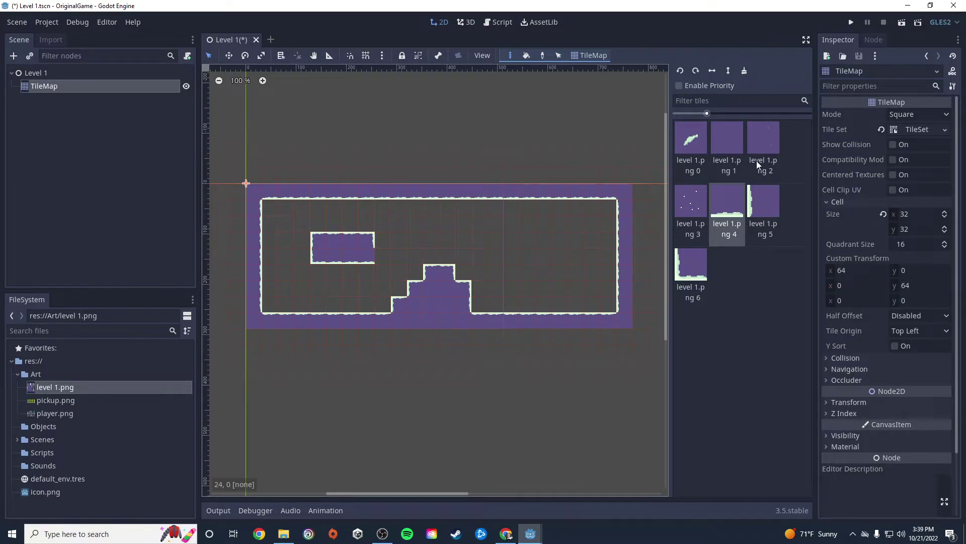
pyautogui.click(690, 267)
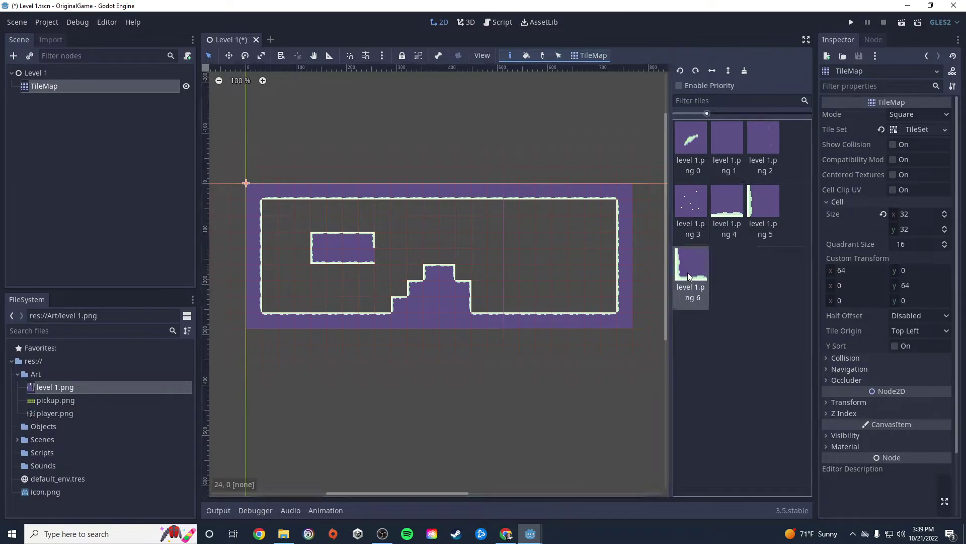
pyautogui.click(694, 72)
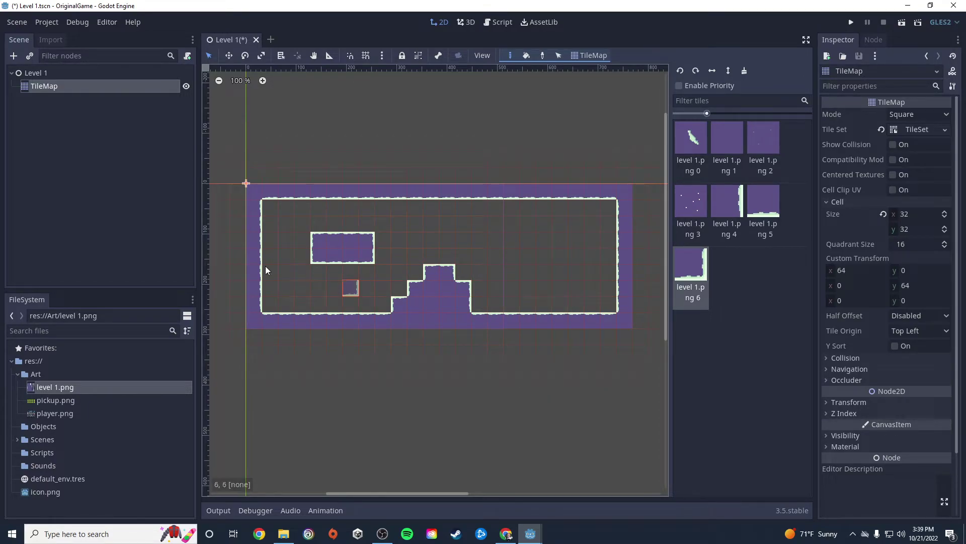
# - Add a second TileMap node as a child of Level 1 and name it OneWay
pyautogui.click(80, 151)
pyautogui.click(35, 75)
pyautogui.rightClick(44, 71)
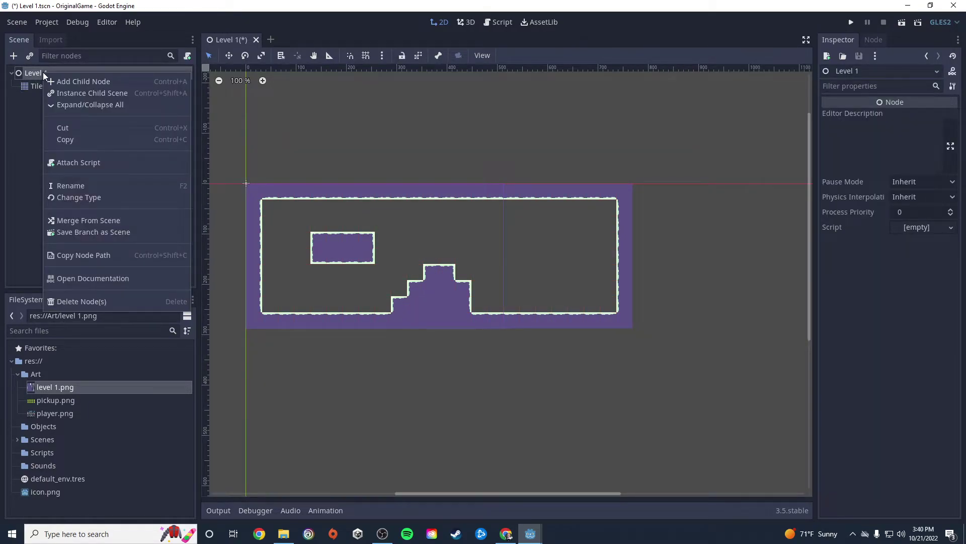
pyautogui.click(64, 81)
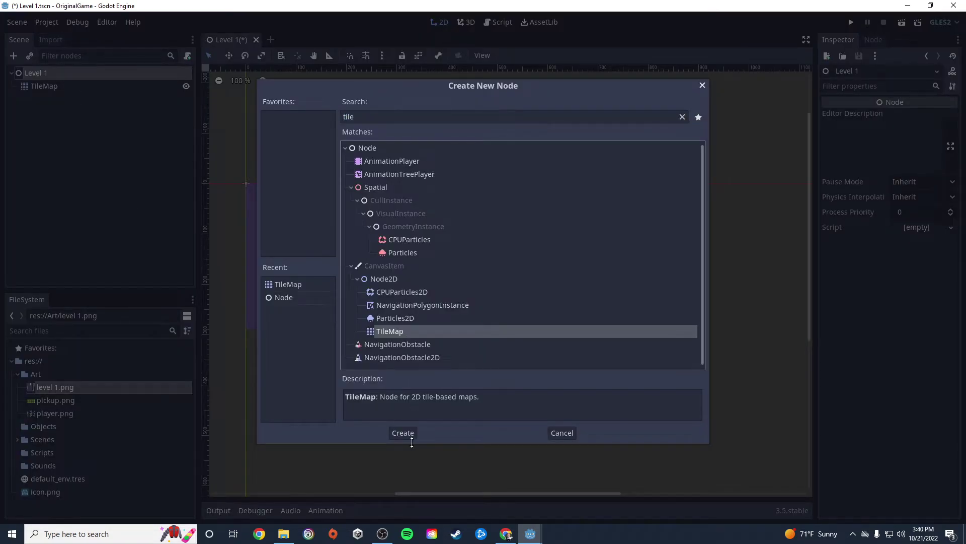
pyautogui.click(407, 436)
pyautogui.doubleClick(53, 101)
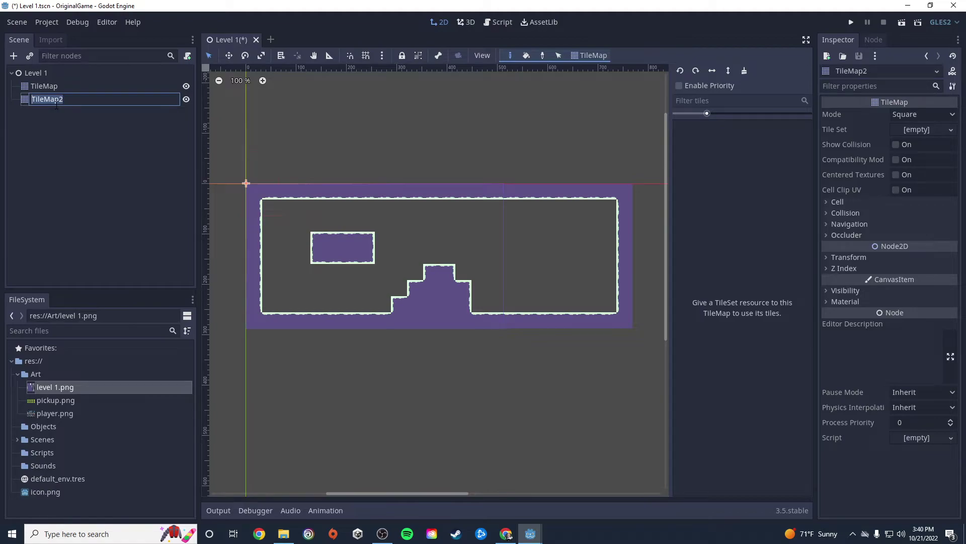
pyautogui.write('OneWay')
pyautogui.press('Return')
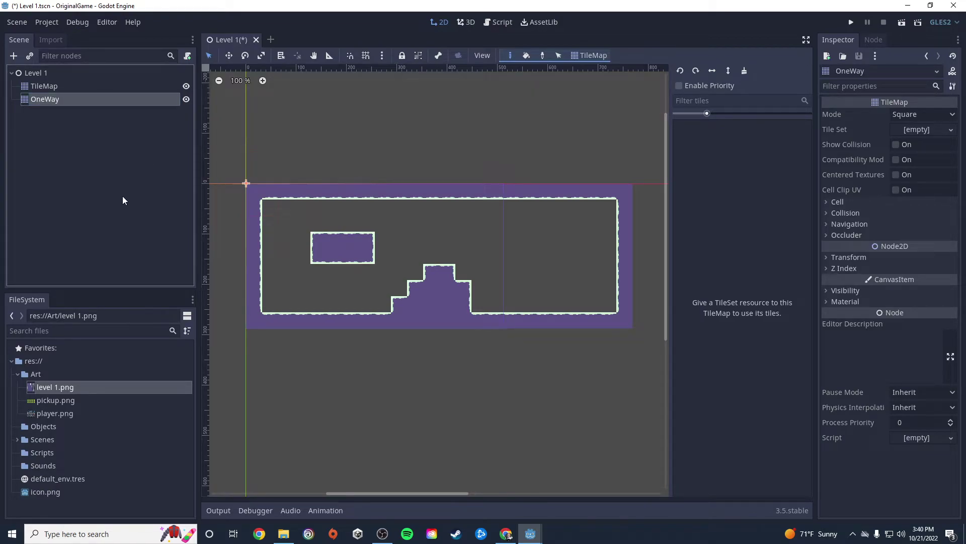
# - Create a new TileSet for the OneWay node and add level 1.png to it as a texture
pyautogui.click(123, 201)
pyautogui.click(74, 99)
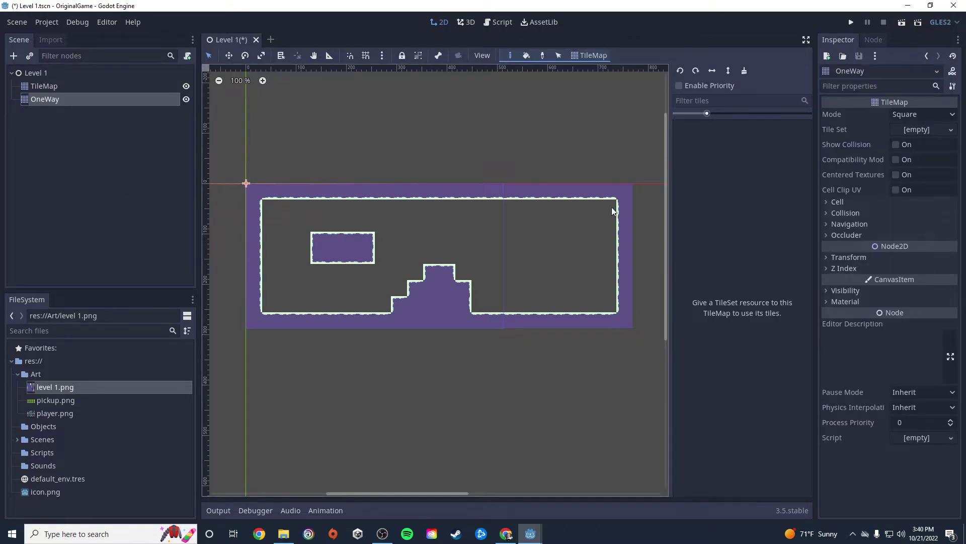
pyautogui.click(931, 131)
pyautogui.click(931, 146)
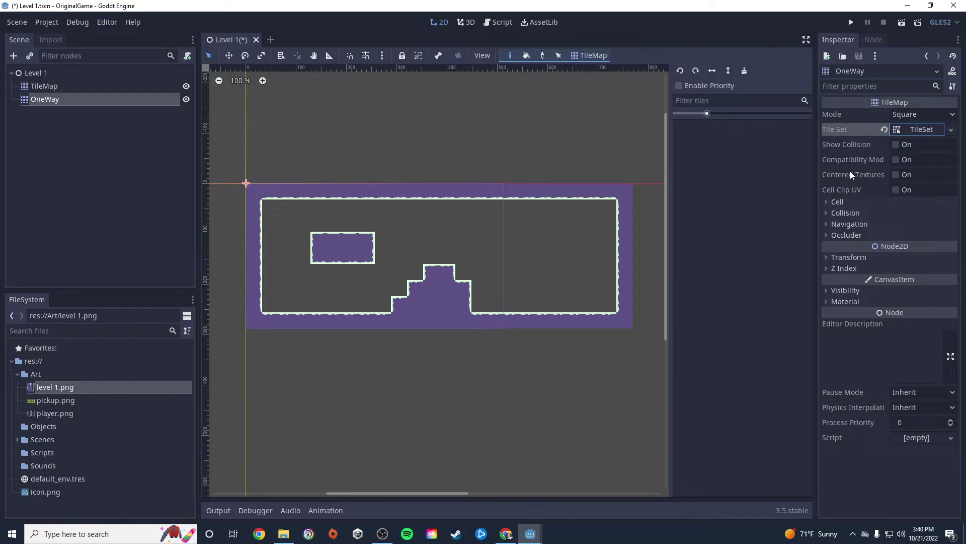
pyautogui.click(912, 130)
pyautogui.moveTo(51, 387); pyautogui.dragTo(268, 398)
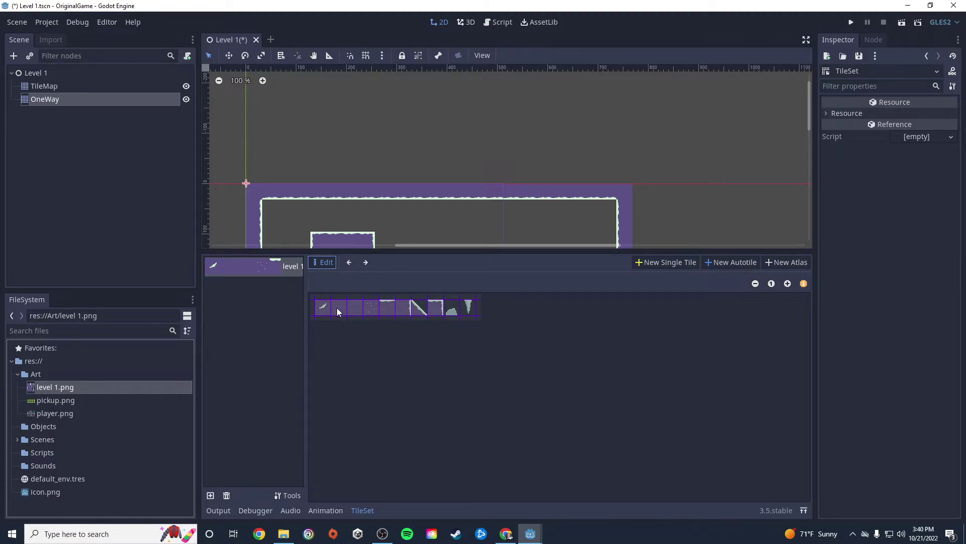
# - Define seven single tiles from the level 1.png texture: the first six squares and the eighth, skipping the diagonal slope
pyautogui.click(666, 262)
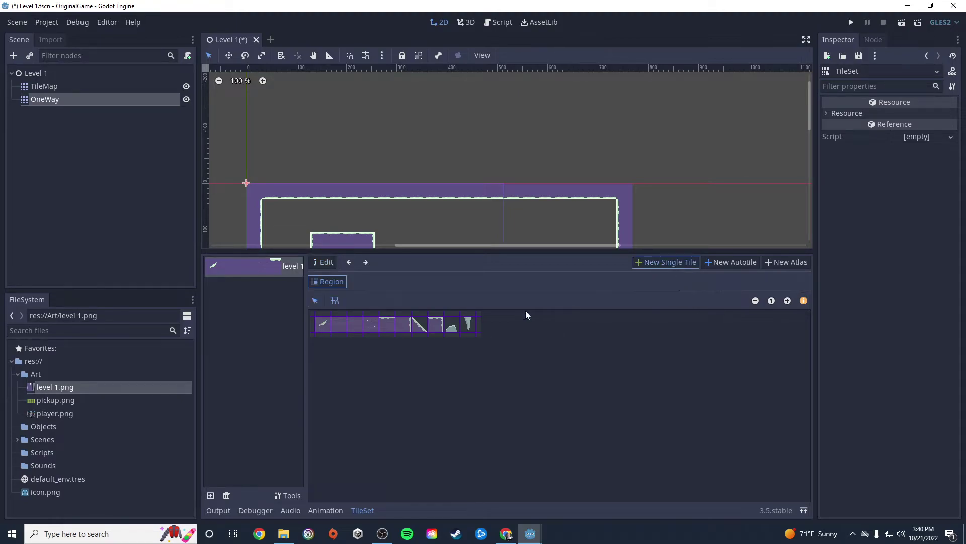
pyautogui.click(318, 327)
pyautogui.click(655, 262)
pyautogui.click(339, 325)
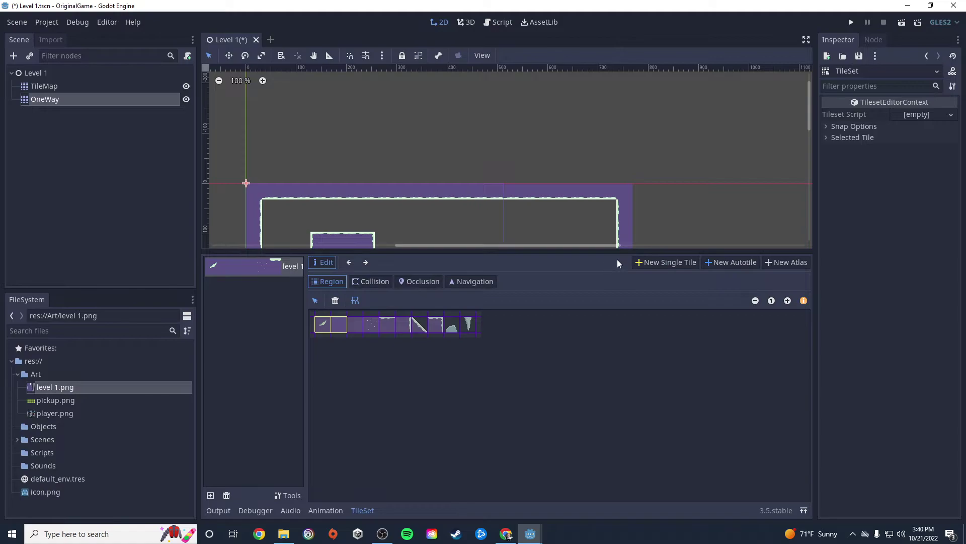
pyautogui.click(660, 262)
pyautogui.click(355, 324)
pyautogui.click(655, 263)
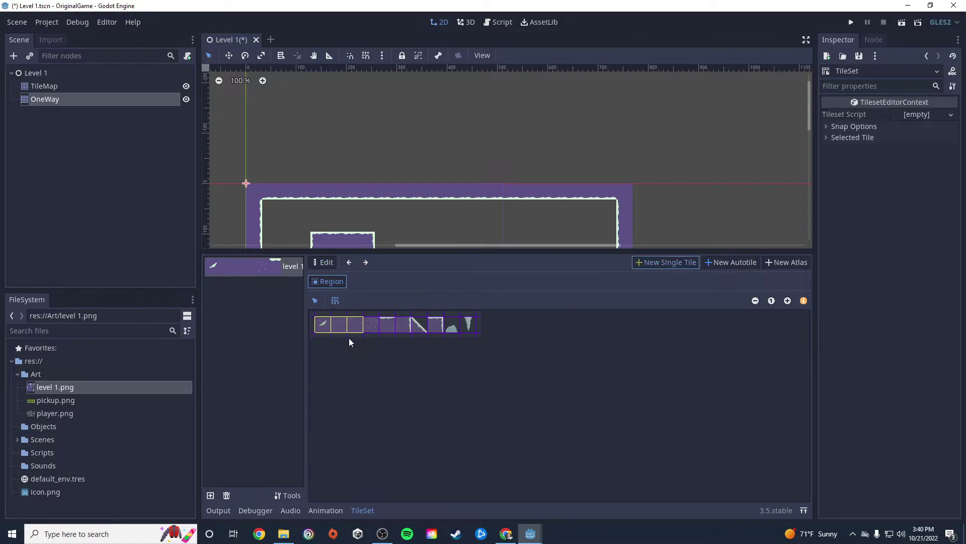
pyautogui.click(372, 324)
pyautogui.click(655, 262)
pyautogui.click(387, 325)
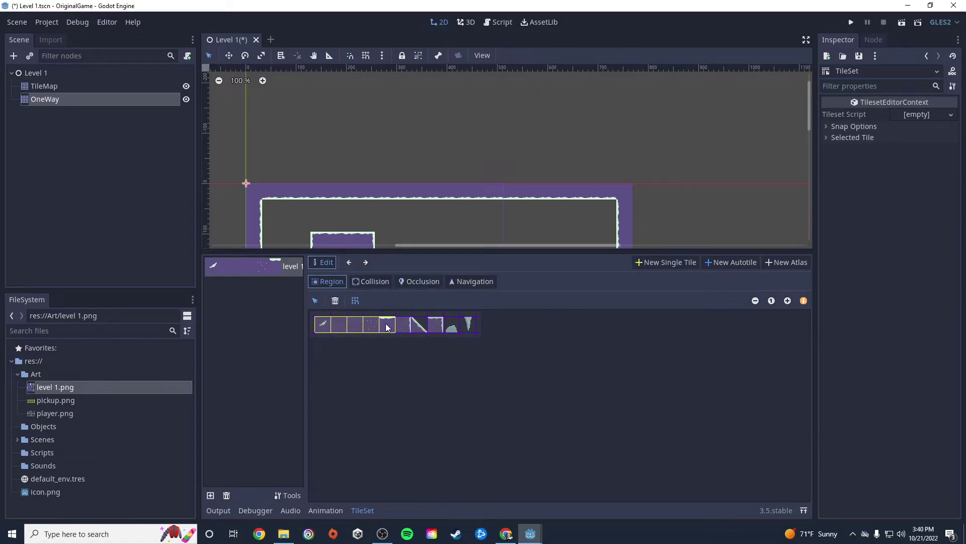
pyautogui.click(657, 263)
pyautogui.click(403, 326)
pyautogui.click(657, 262)
pyautogui.click(436, 327)
# - Set the OneWay tile map's cell size to 32 × 32
pyautogui.click(70, 99)
pyautogui.scroll(4, 585, 310)
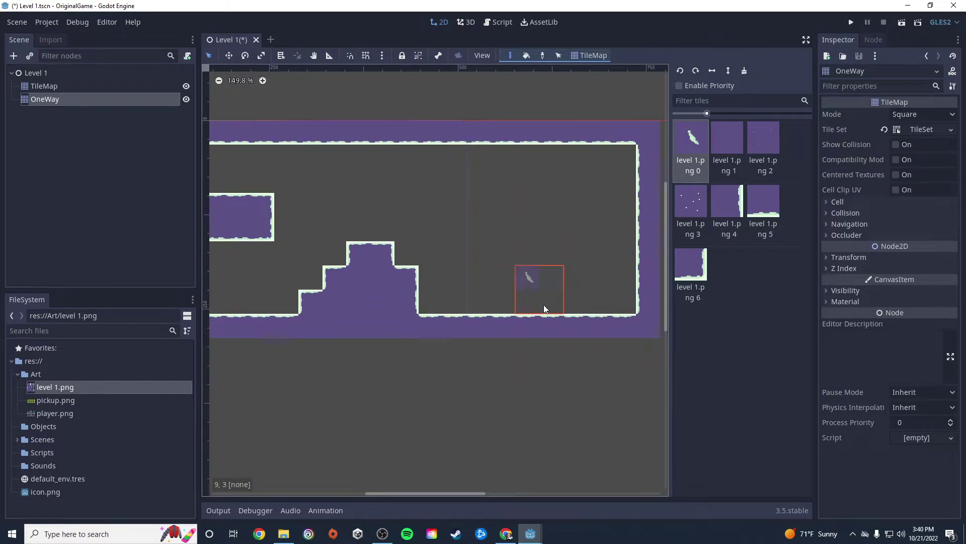
pyautogui.moveTo(547, 259); pyautogui.dragTo(487, 306, button='middle')
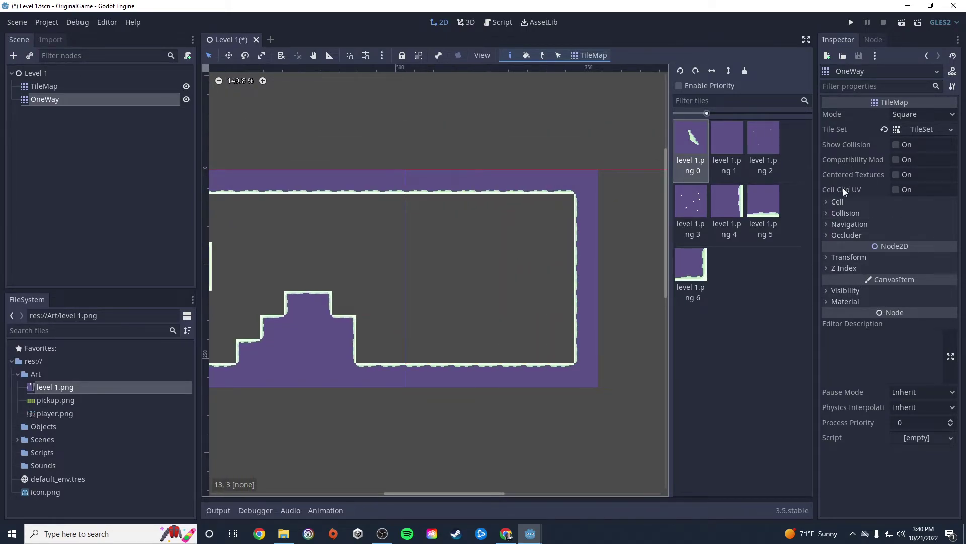
pyautogui.click(833, 201)
pyautogui.click(911, 214)
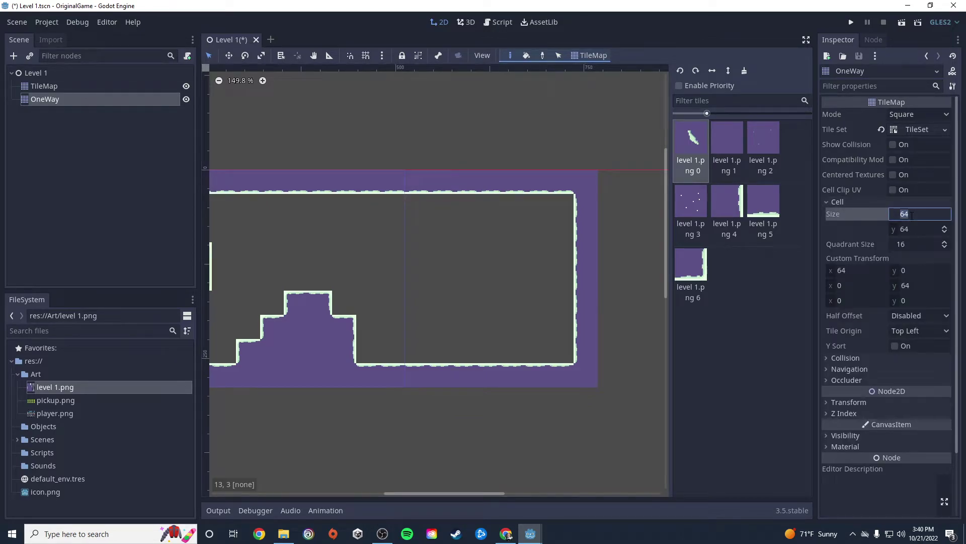
pyautogui.write('32')
pyautogui.click(915, 230)
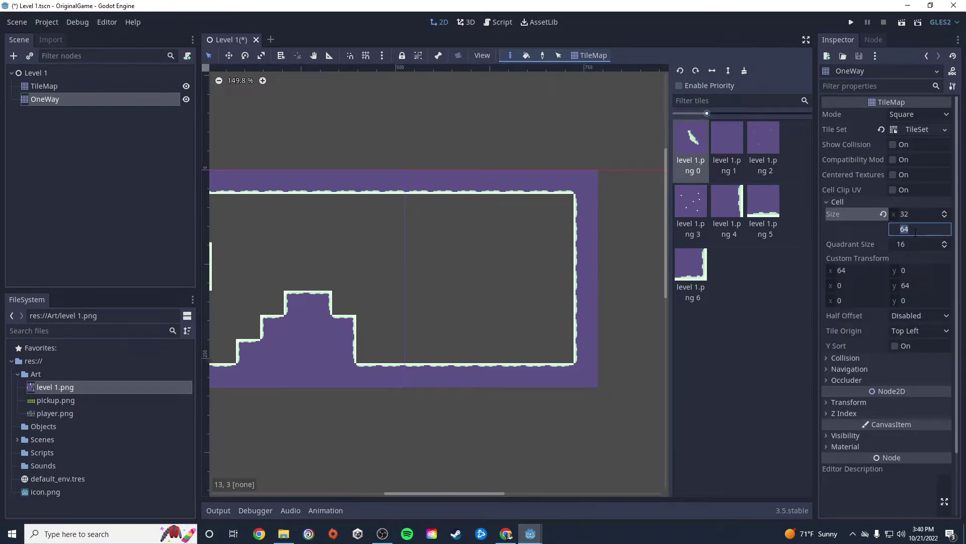
pyautogui.write('32')
pyautogui.press('Return')
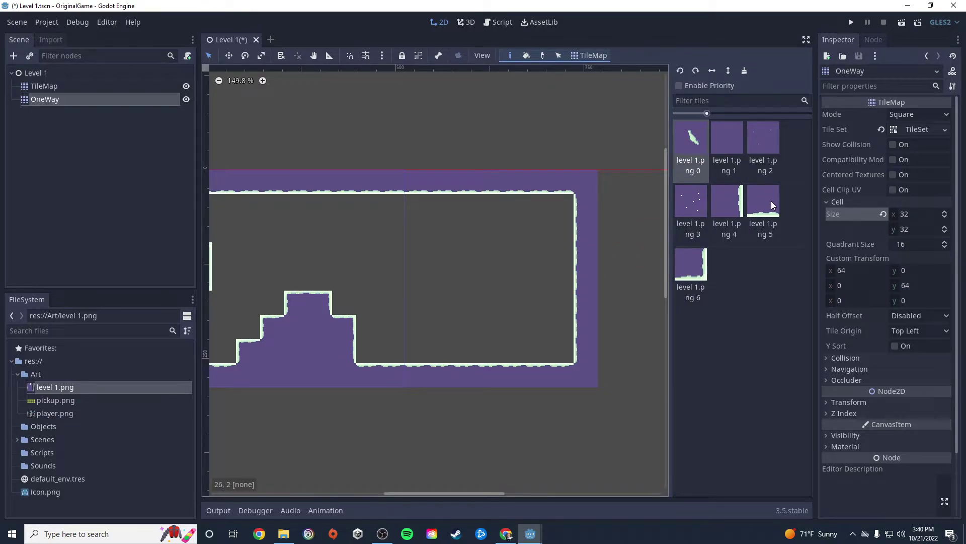
# - Paint three ledges with upright level 1.png 4 tiles: columns 15–17 in rows 5 and 2, and columns 19–21 in row 3
pyautogui.click(697, 71)
pyautogui.click(697, 71)
pyautogui.click(697, 71)
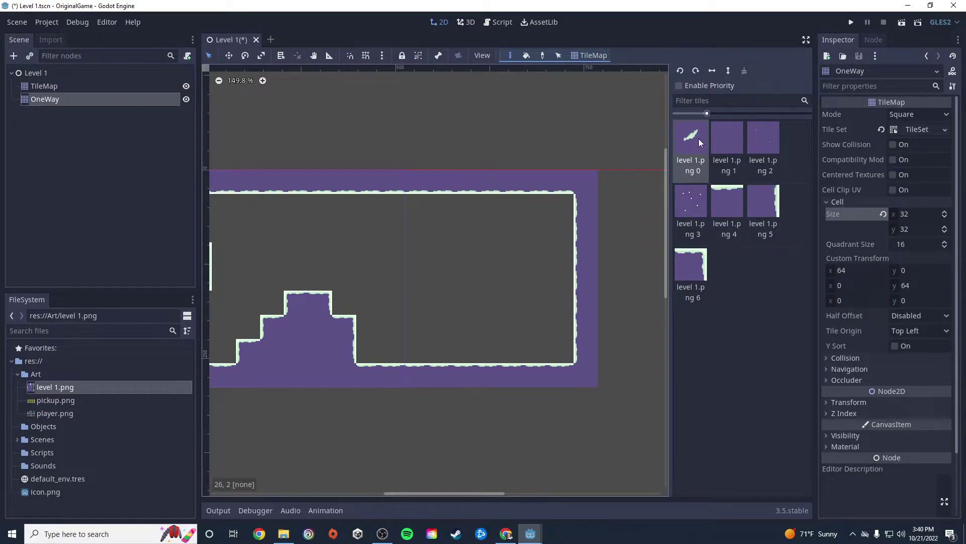
pyautogui.click(727, 204)
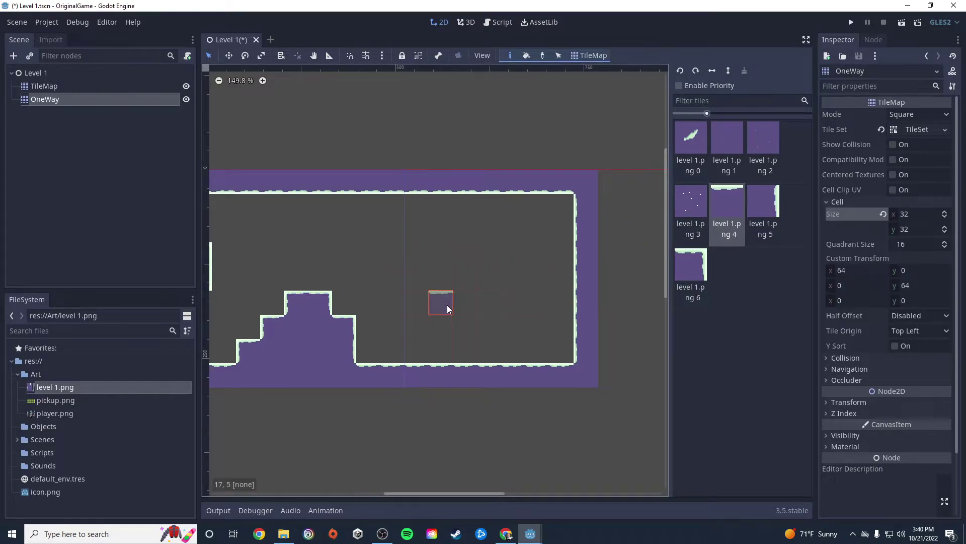
pyautogui.moveTo(403, 312); pyautogui.dragTo(417, 310)
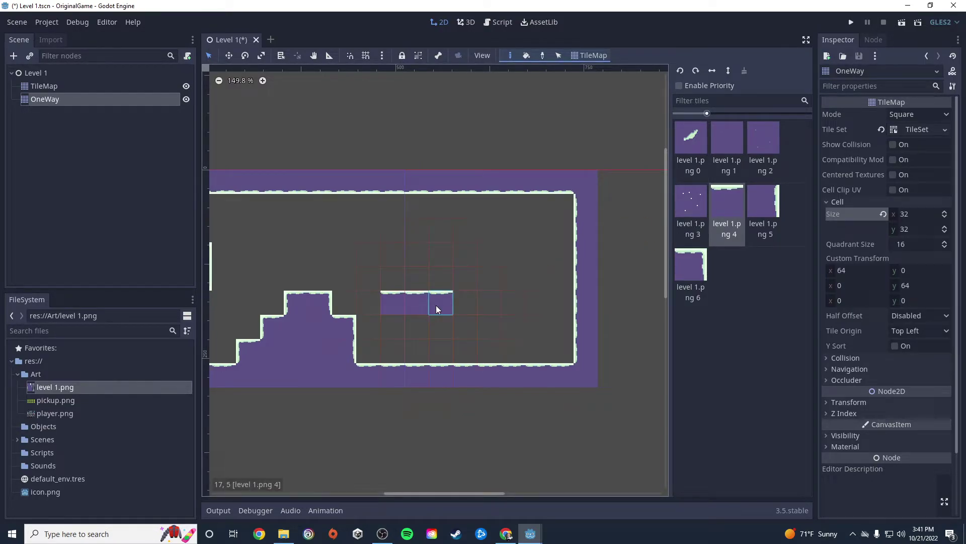
pyautogui.click(494, 264)
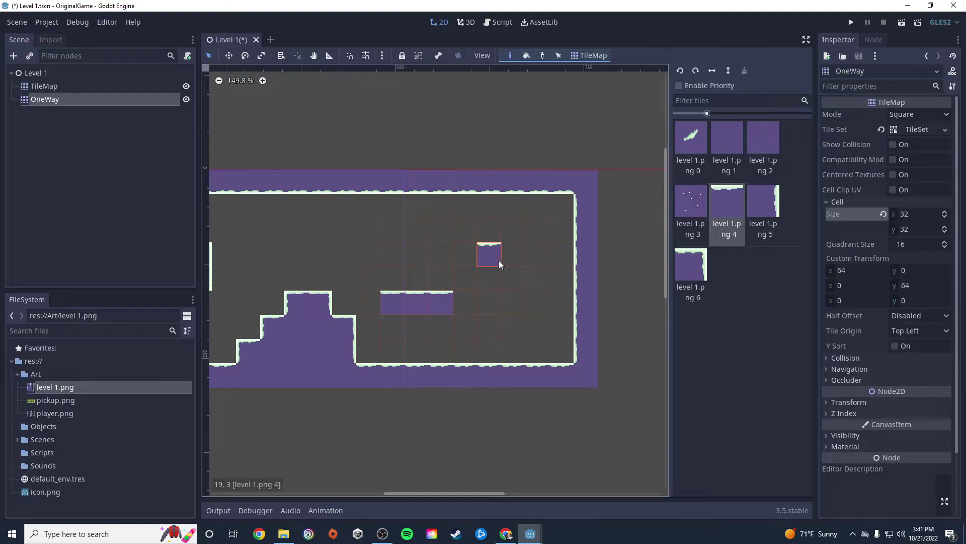
pyautogui.click(535, 259)
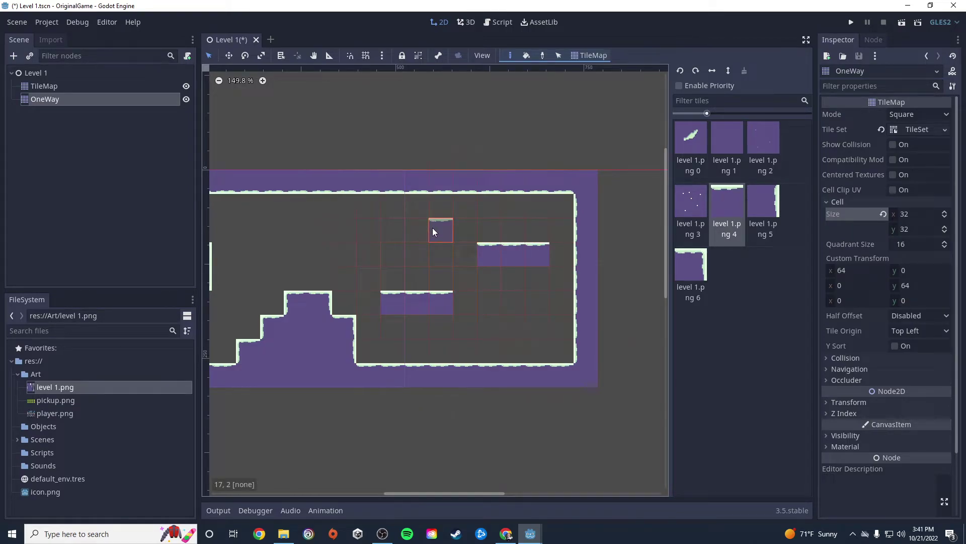
pyautogui.moveTo(433, 228)
pyautogui.mouseDown()
pyautogui.moveTo(401, 230)
pyautogui.moveTo(393, 271)
pyautogui.moveTo(413, 262)
pyautogui.moveTo(439, 275)
pyautogui.mouseUp()
# - Fill the area beneath the ledges down to the floor with level 1.png 1 tiles, extending the row 2 ledge to column 19 with level 1.png 4
pyautogui.click(727, 144)
pyautogui.moveTo(498, 280); pyautogui.dragTo(495, 352)
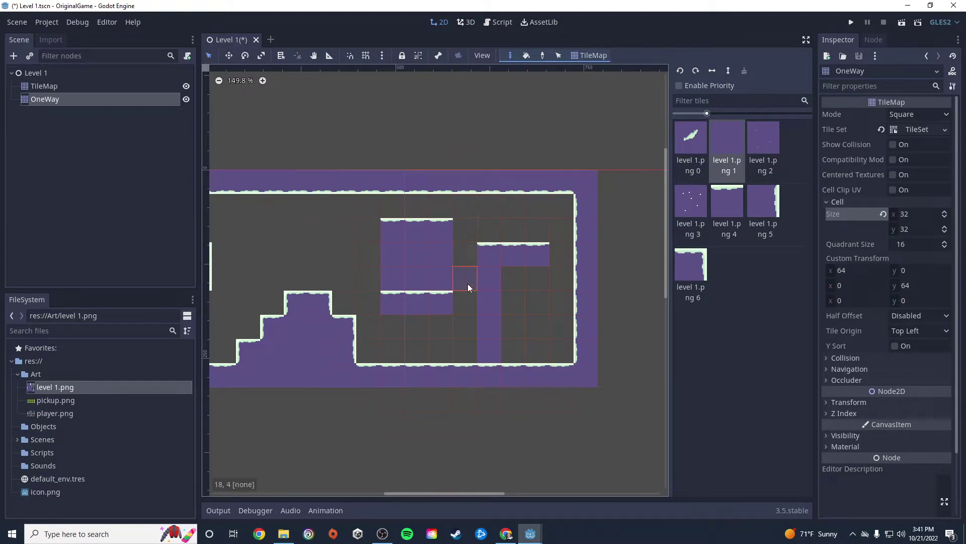
pyautogui.click(716, 198)
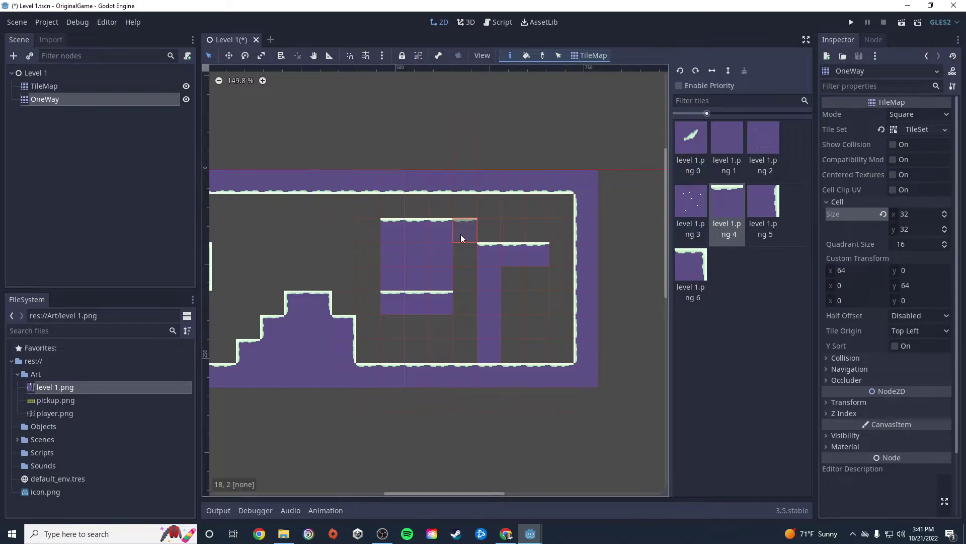
pyautogui.moveTo(464, 241); pyautogui.dragTo(488, 233)
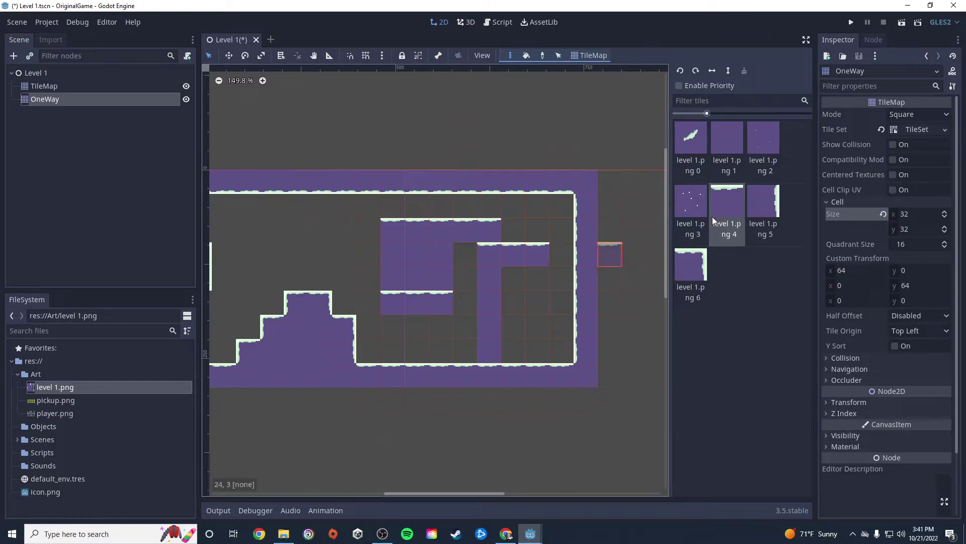
pyautogui.click(732, 155)
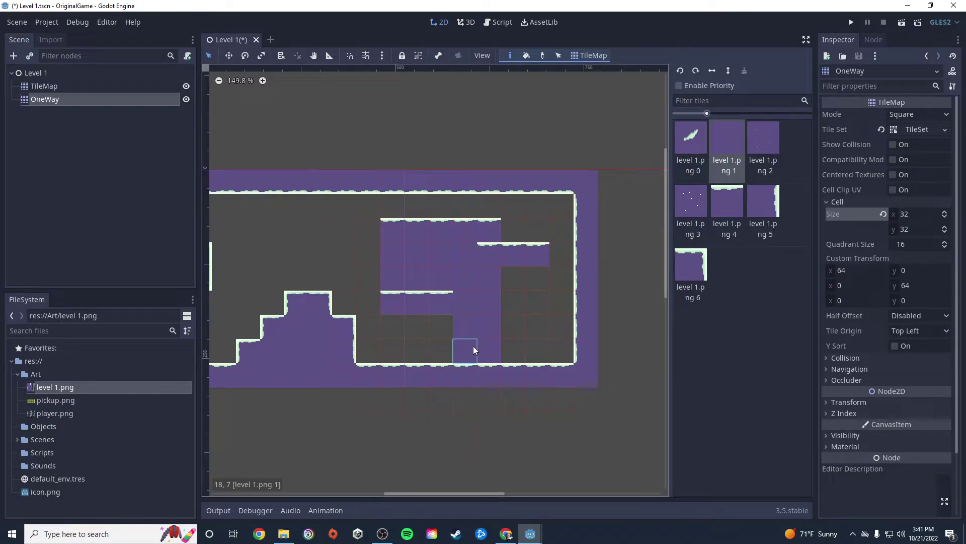
pyautogui.moveTo(473, 345)
pyautogui.mouseDown()
pyautogui.moveTo(444, 330)
pyautogui.moveTo(441, 346)
pyautogui.moveTo(401, 343)
pyautogui.moveTo(400, 327)
pyautogui.moveTo(534, 280)
pyautogui.moveTo(512, 278)
pyautogui.moveTo(509, 349)
pyautogui.moveTo(528, 331)
pyautogui.mouseUp()
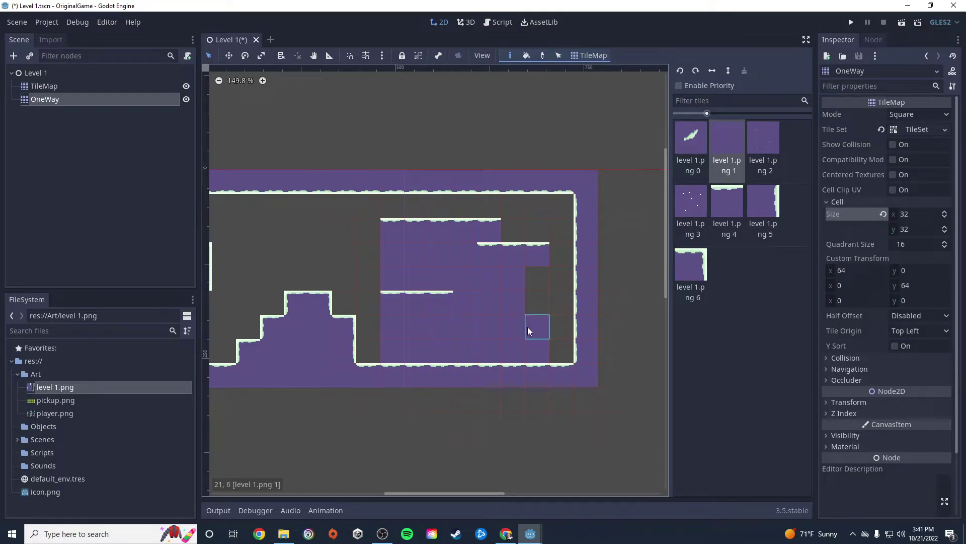
# - Paint another ledge of level 1.png 4 tiles across columns 18–20 in row 6 of the filled area
pyautogui.click(736, 209)
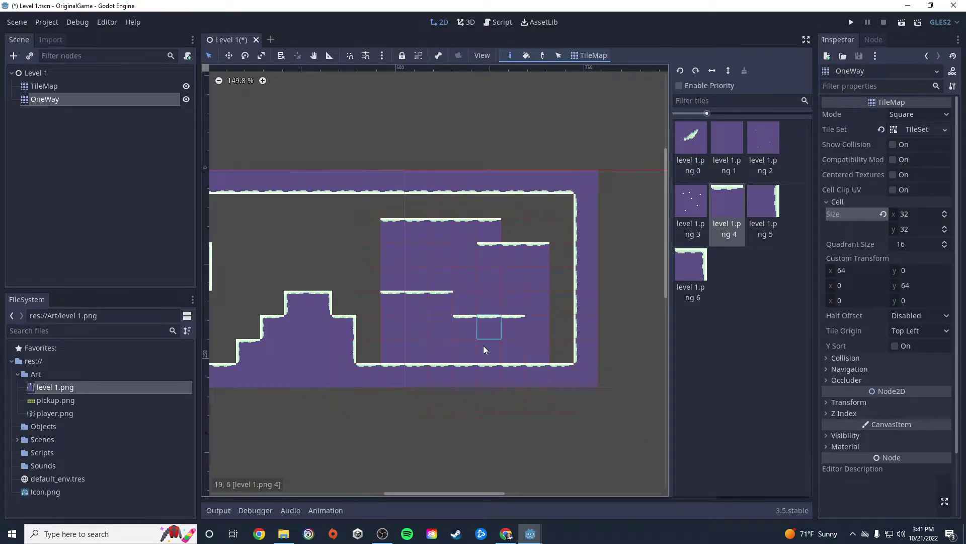
pyautogui.scroll(-4, 483, 345)
pyautogui.scroll(2, 627, 403)
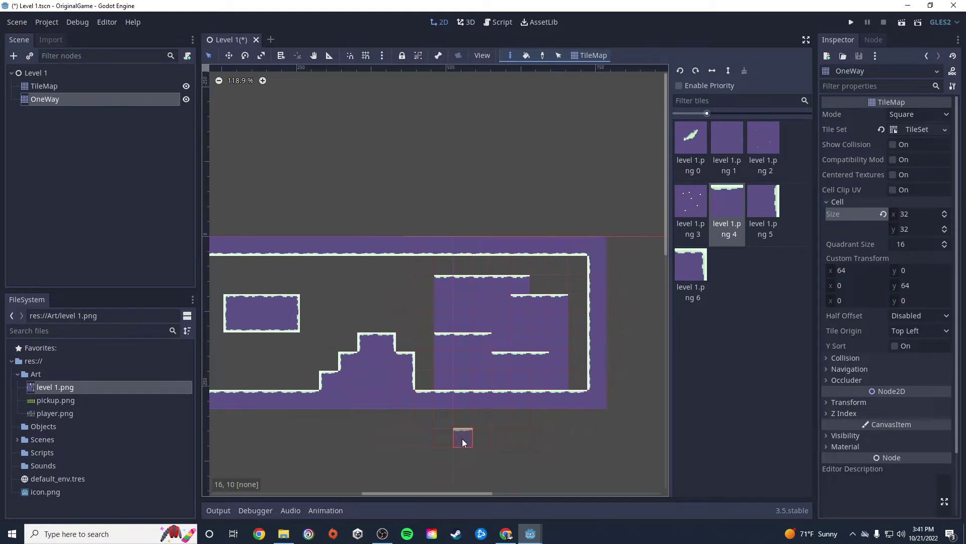
pyautogui.scroll(-1, 466, 382)
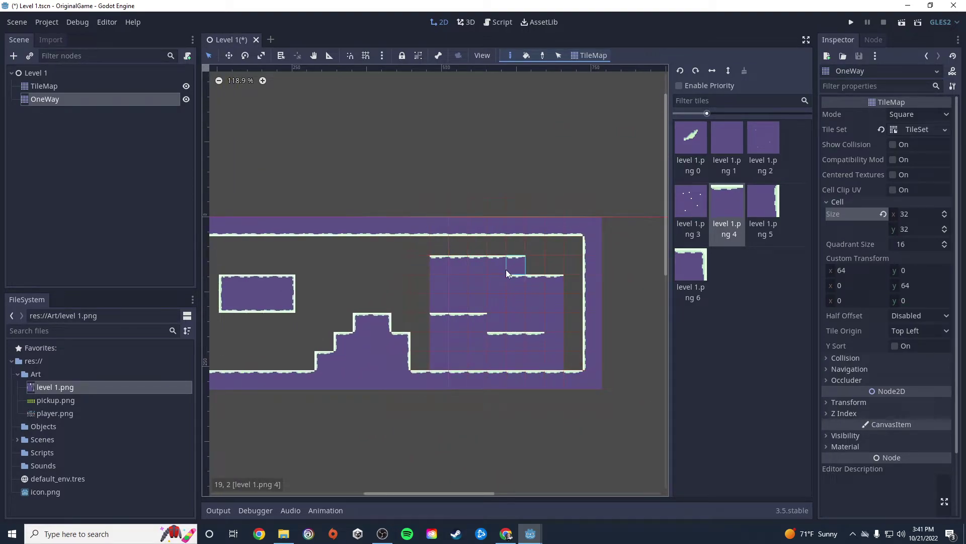
pyautogui.scroll(2, 547, 331)
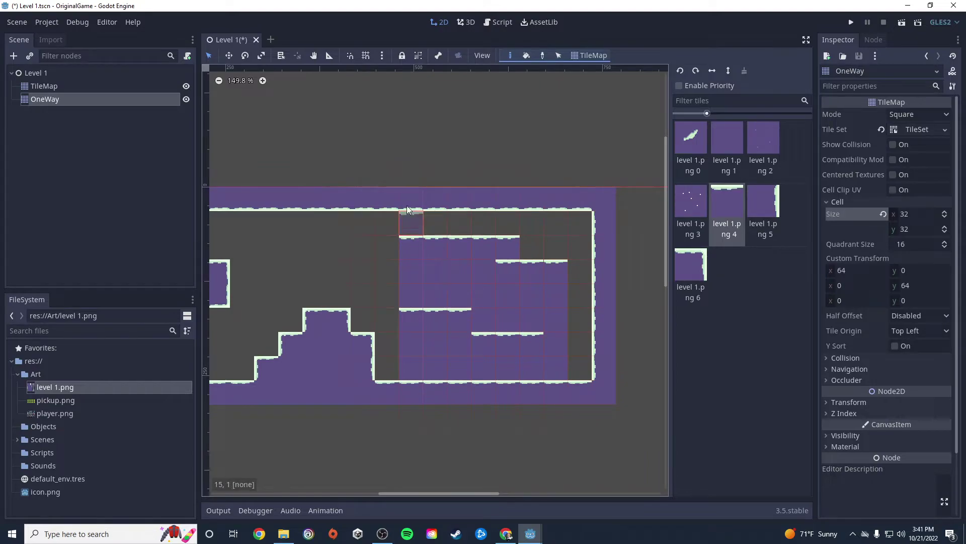
pyautogui.scroll(1, 524, 310)
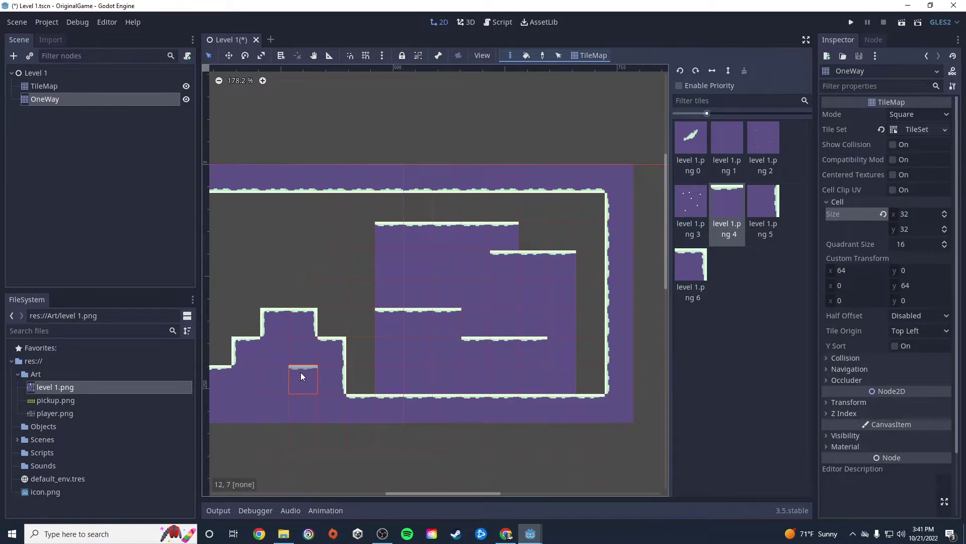
pyautogui.moveTo(301, 375); pyautogui.dragTo(447, 361, button='middle')
pyautogui.scroll(-2, 411, 381)
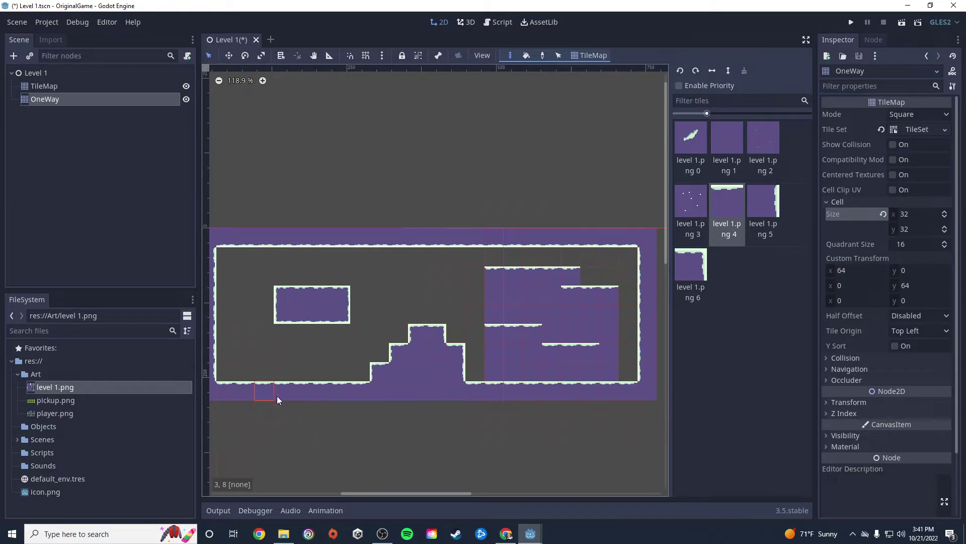
pyautogui.click(57, 87)
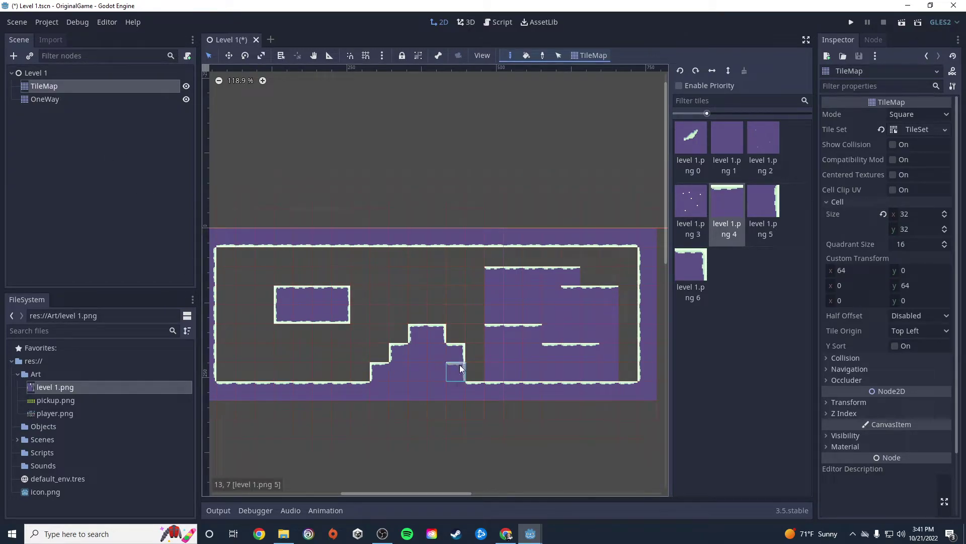
pyautogui.scroll(-1, 486, 366)
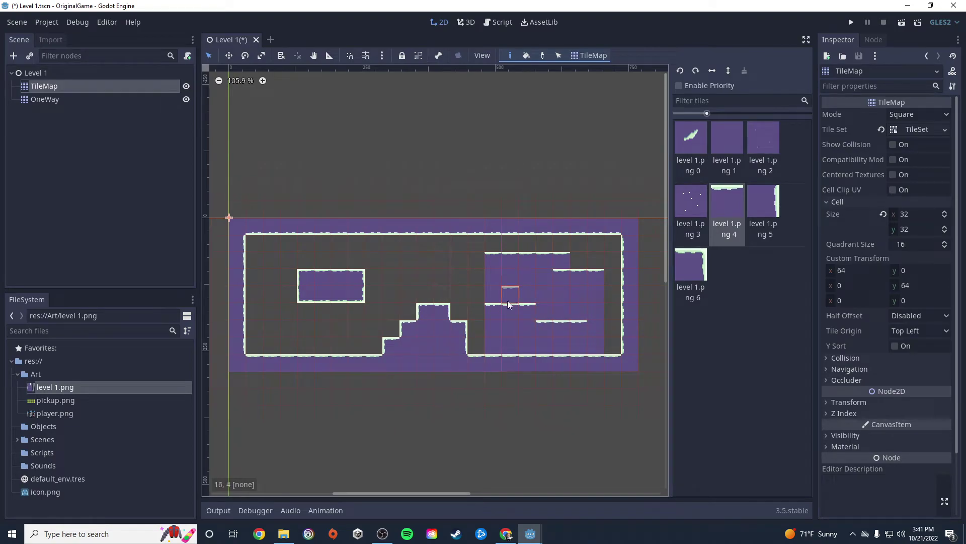
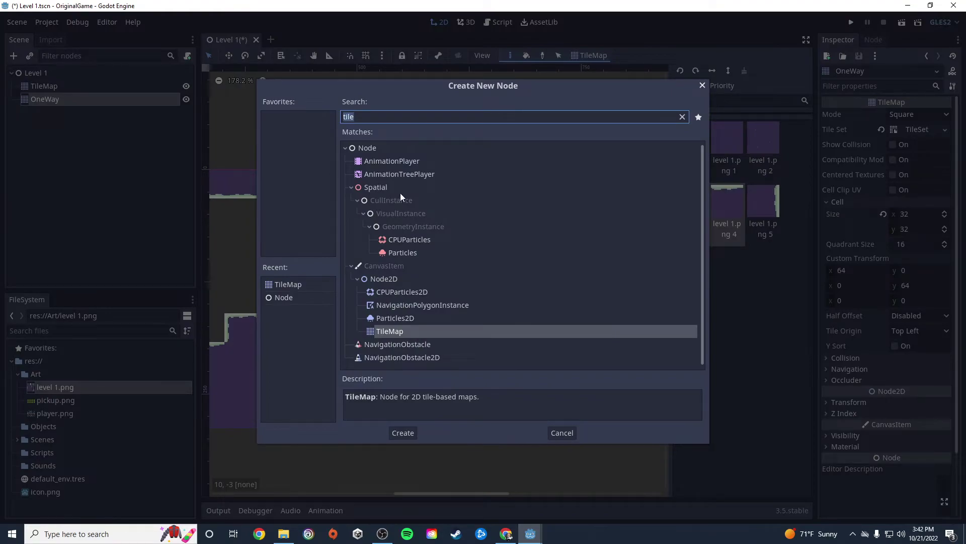
# - Add a StaticBody2D node as a child of the OneWay tile map
pyautogui.write('stat')
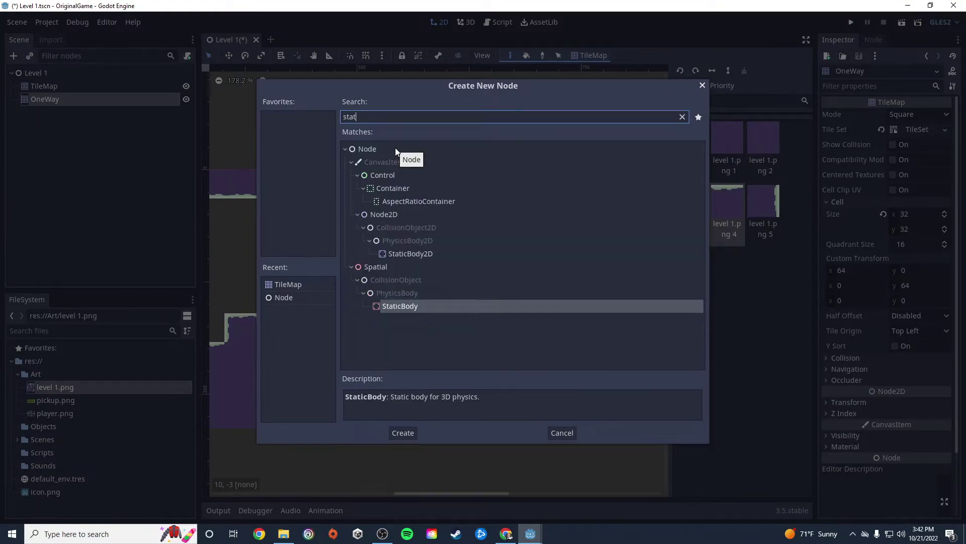
pyautogui.click(424, 254)
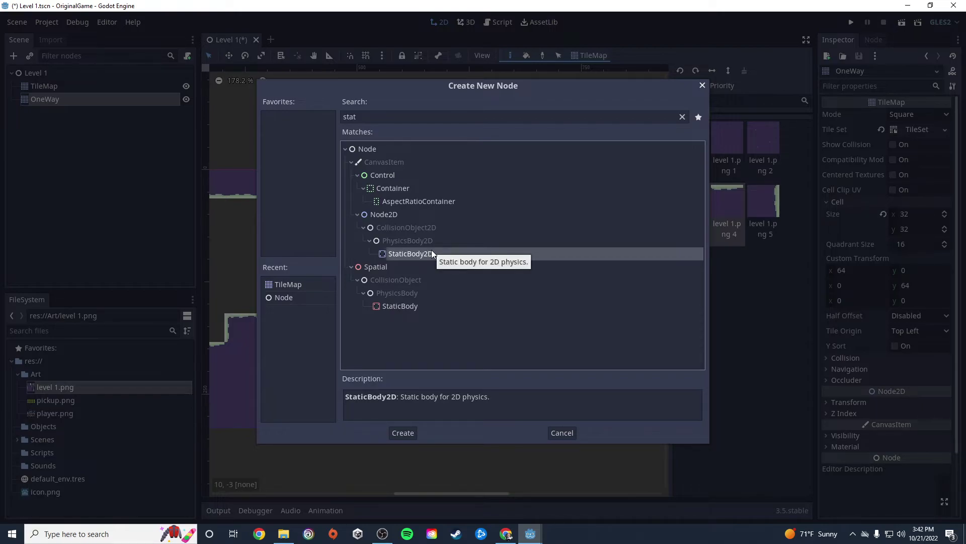
pyautogui.click(403, 434)
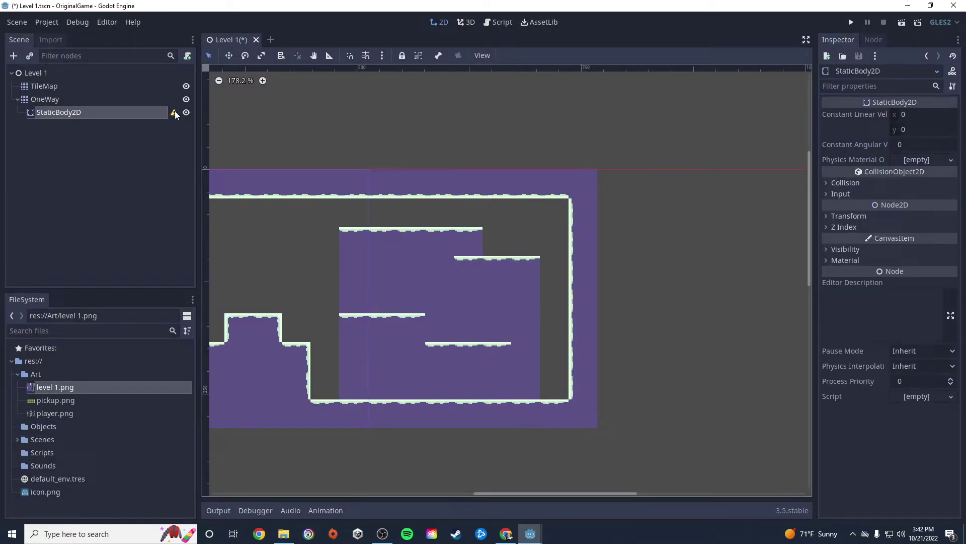
# - Add a CollisionShape2D node as a child of the StaticBody2D, finding it by searching for "collisionshape"
pyautogui.moveTo(175, 114)
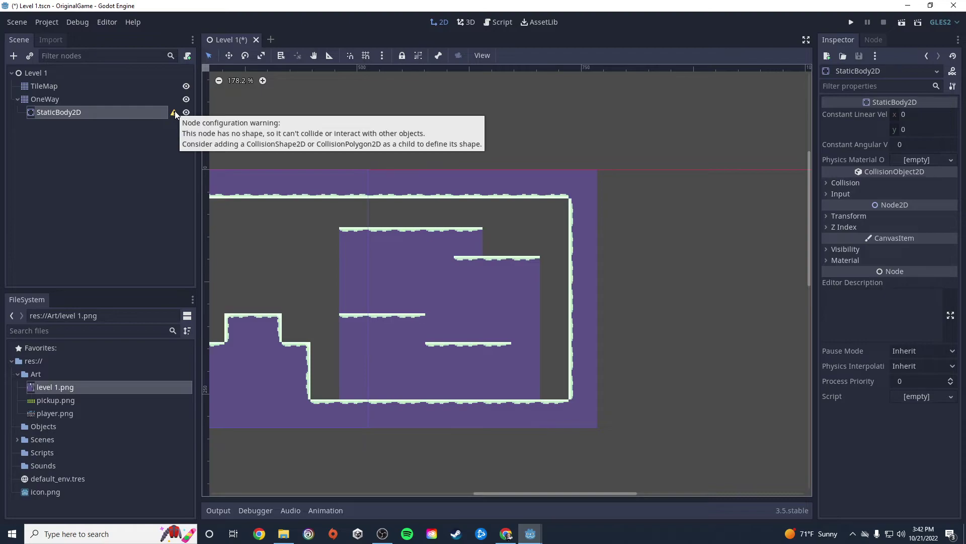
pyautogui.rightClick(73, 114)
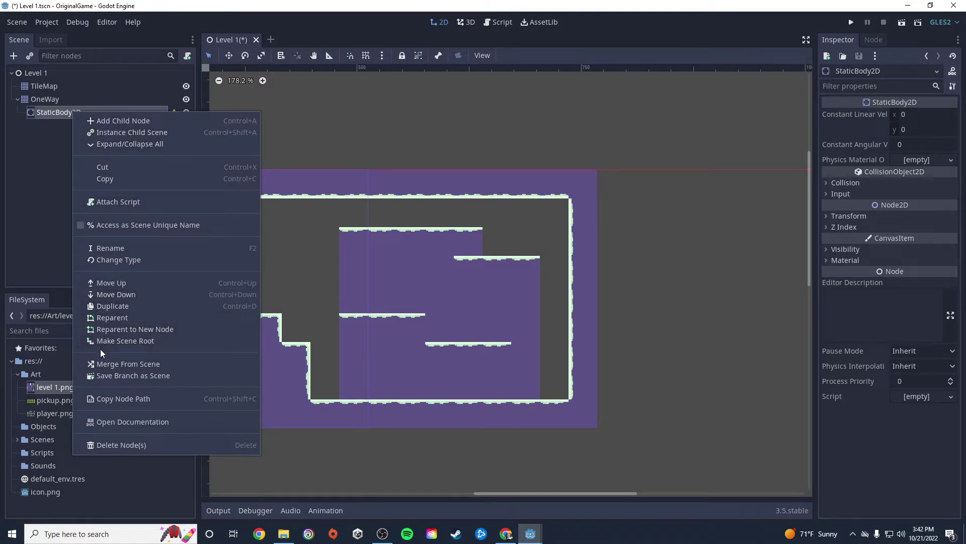
pyautogui.click(105, 122)
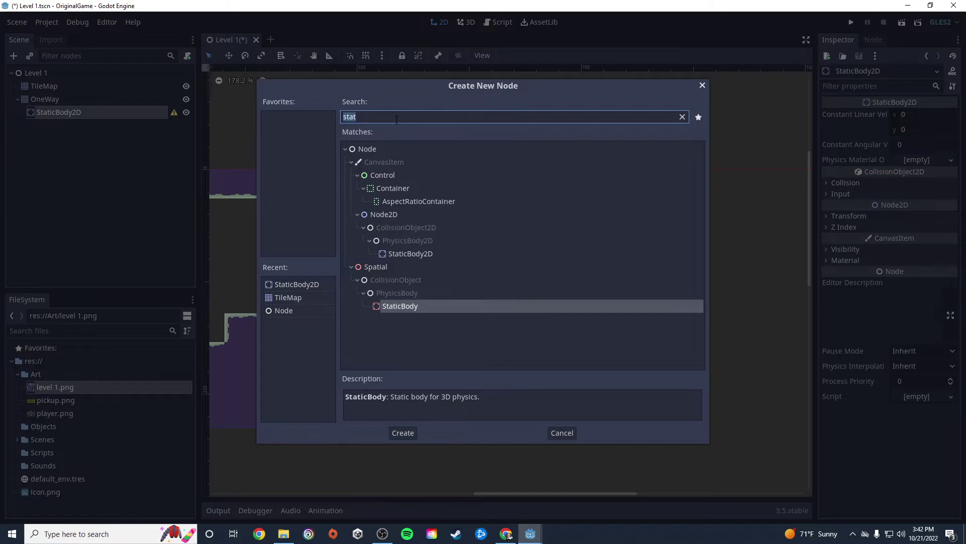
pyautogui.write('coll')
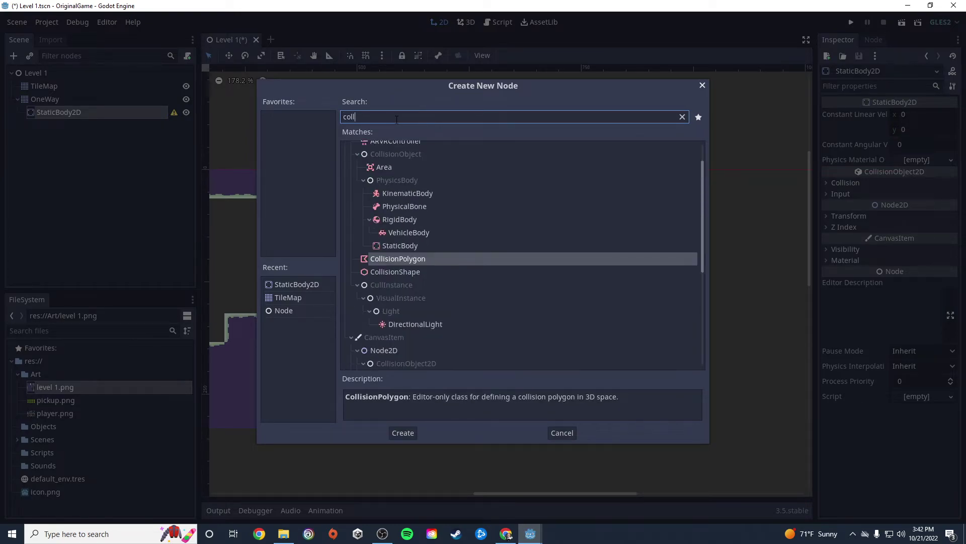
pyautogui.write('ision')
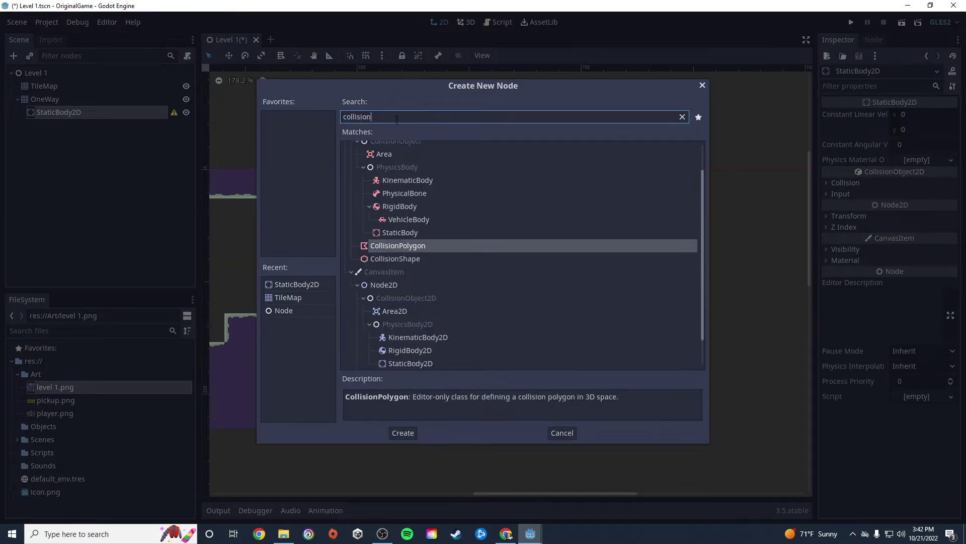
pyautogui.scroll(2, 427, 280)
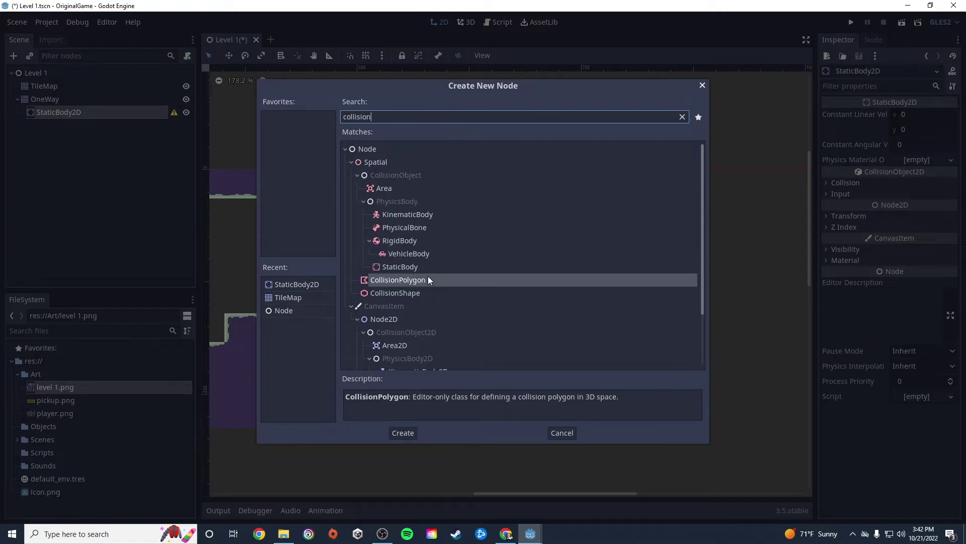
pyautogui.write('shape')
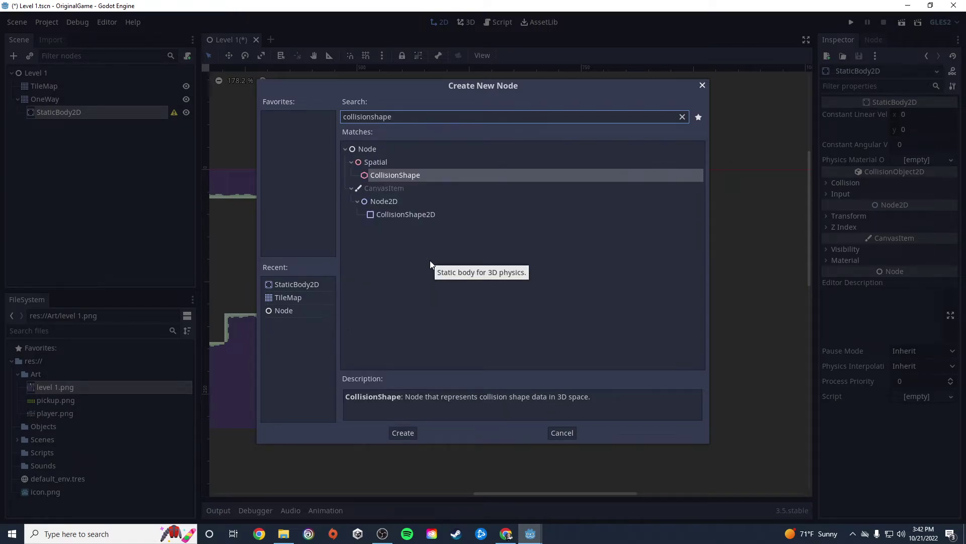
pyautogui.click(416, 215)
pyautogui.click(403, 433)
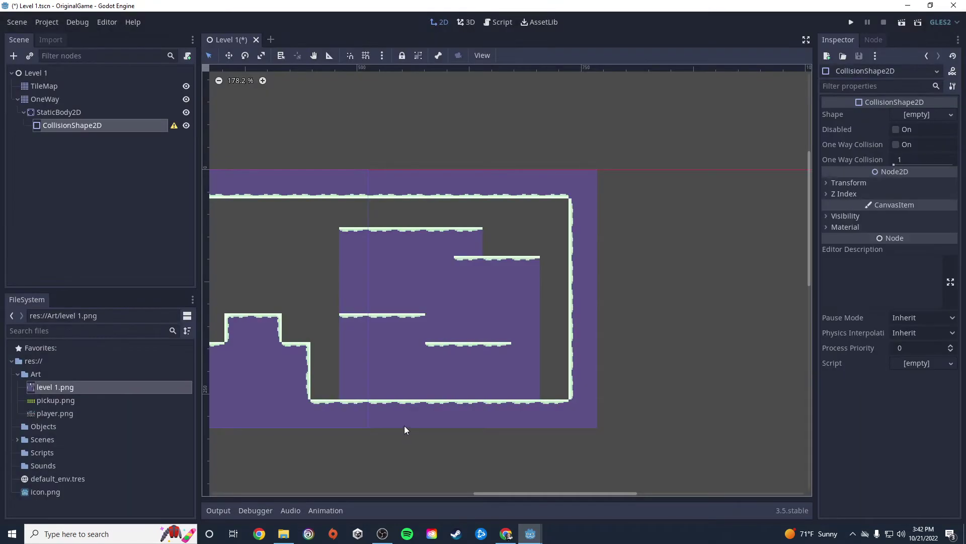
# - Give the CollisionShape2D a new RectangleShape2D and bring the rectangle from the scene origin onto the row 5 ledge
pyautogui.click(910, 116)
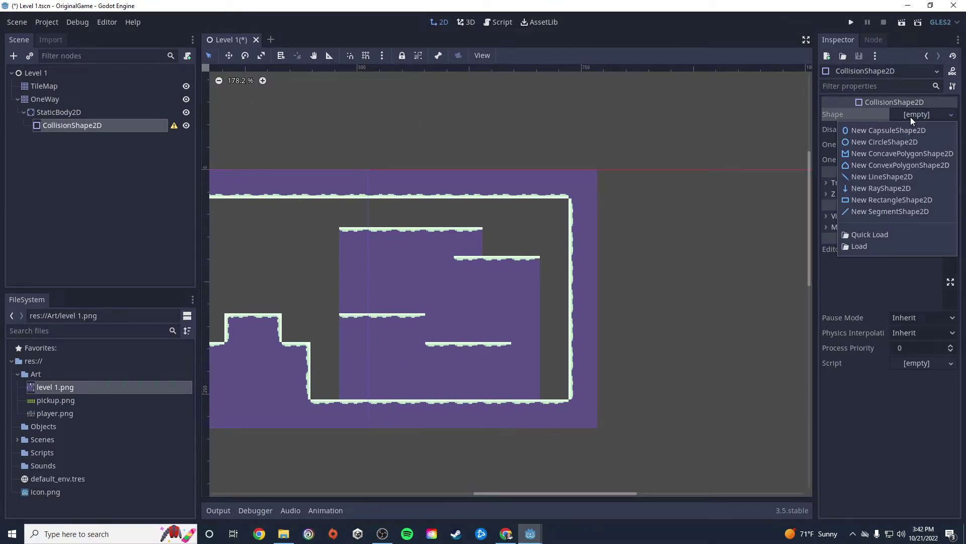
pyautogui.click(860, 201)
pyautogui.scroll(2, 317, 252)
pyautogui.scroll(-4, 308, 260)
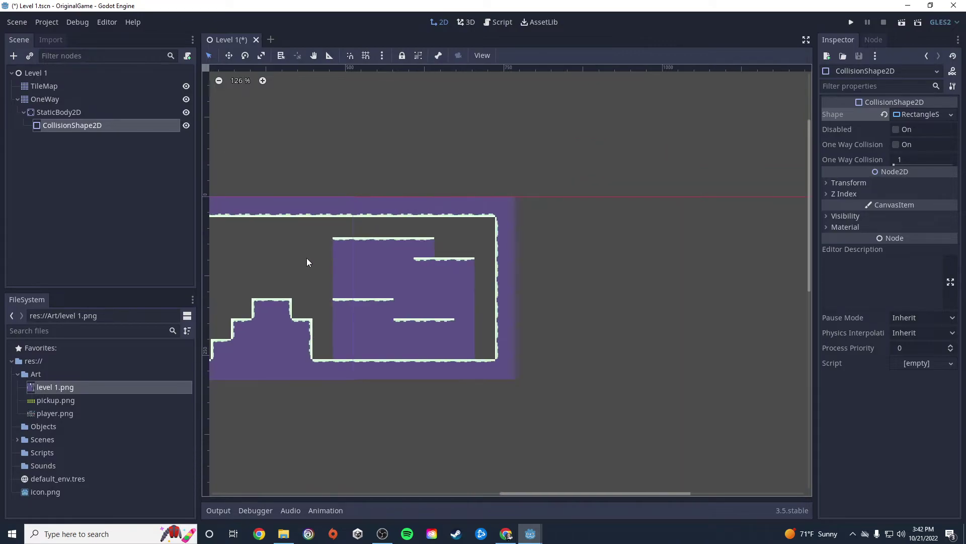
pyautogui.scroll(2, 494, 271)
pyautogui.scroll(-1, 343, 251)
pyautogui.scroll(-1, 264, 219)
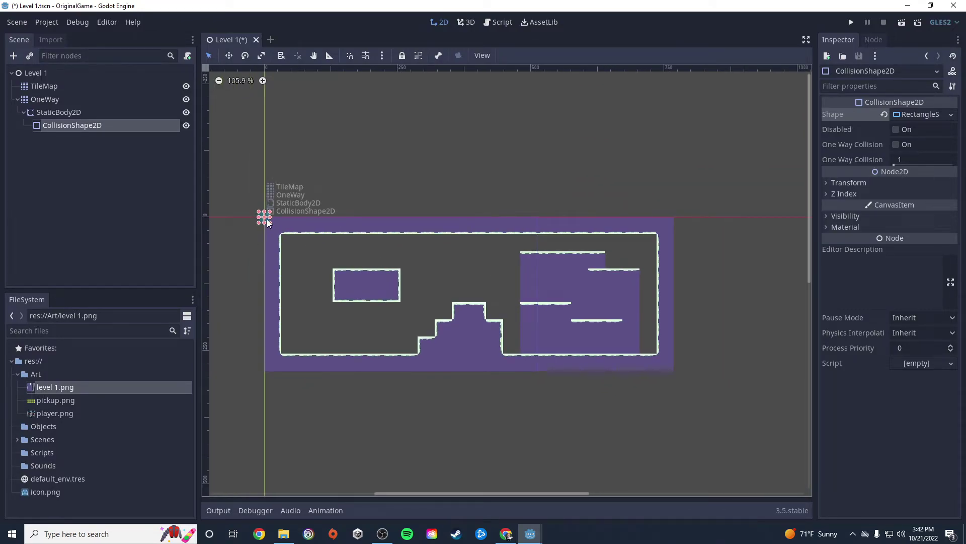
pyautogui.moveTo(270, 219); pyautogui.dragTo(564, 270)
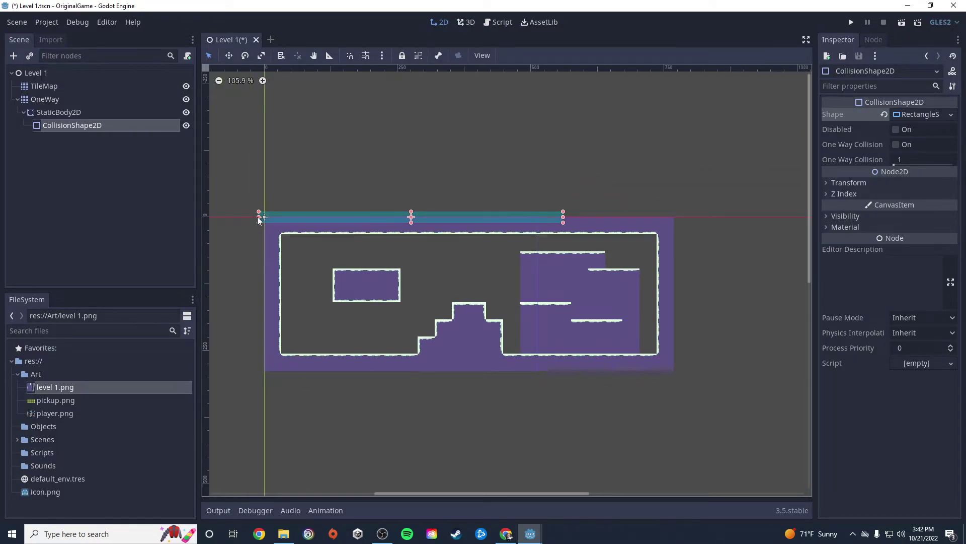
pyautogui.moveTo(258, 216); pyautogui.dragTo(547, 311)
pyautogui.moveTo(548, 216); pyautogui.dragTo(537, 304)
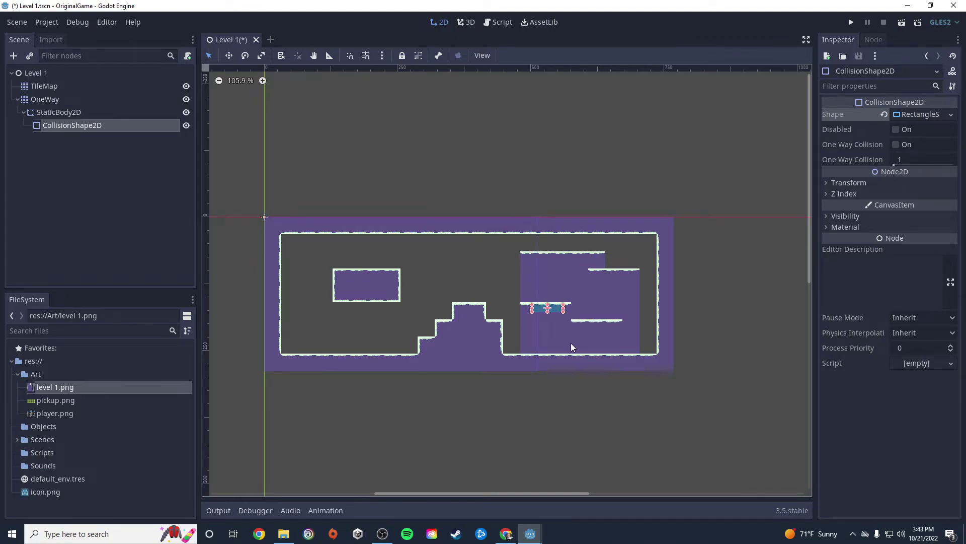
# - Shift and resize the collision rectangle so it roughly covers the row 6 ledge across columns 18–20
pyautogui.scroll(5, 571, 343)
pyautogui.moveTo(560, 261); pyautogui.dragTo(711, 293)
pyautogui.moveTo(481, 260); pyautogui.dragTo(585, 277)
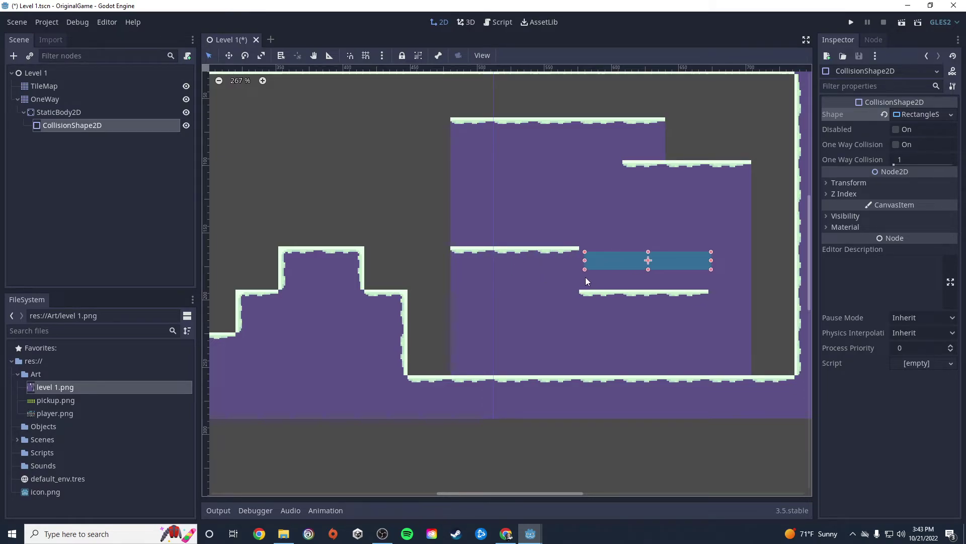
pyautogui.moveTo(649, 269); pyautogui.dragTo(647, 316)
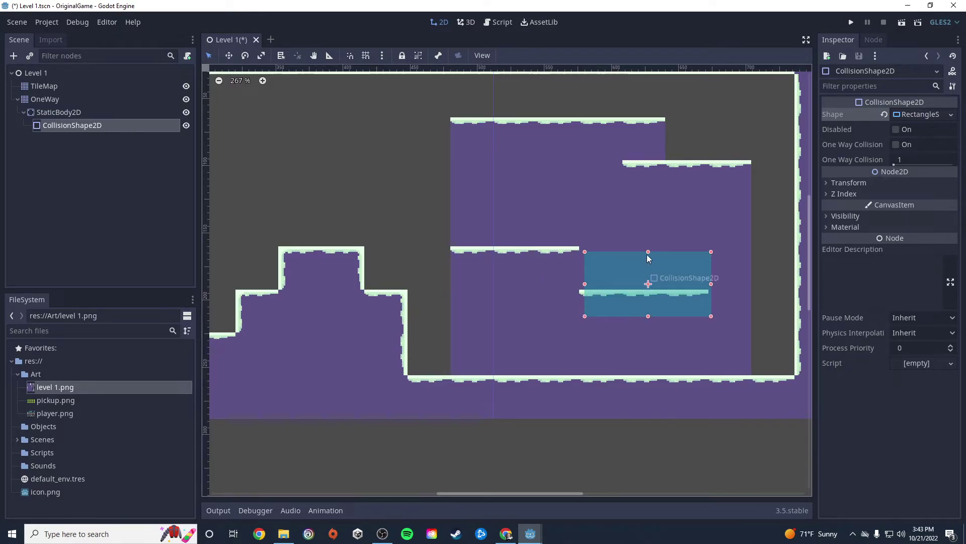
pyautogui.moveTo(648, 252); pyautogui.dragTo(644, 290)
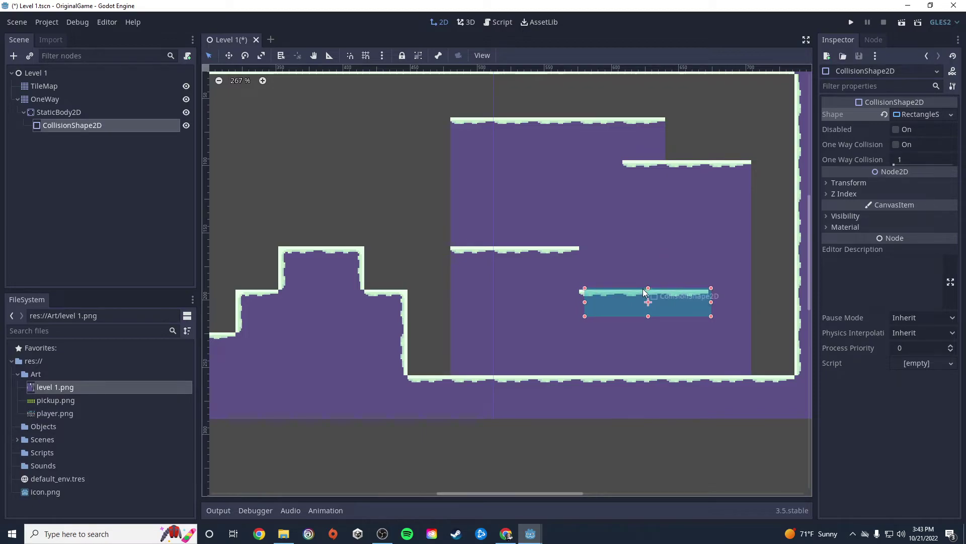
# - Fine-tune the collision rectangle so its top, left and right edges sit flush with the row 6 ledge
pyautogui.scroll(5, 604, 309)
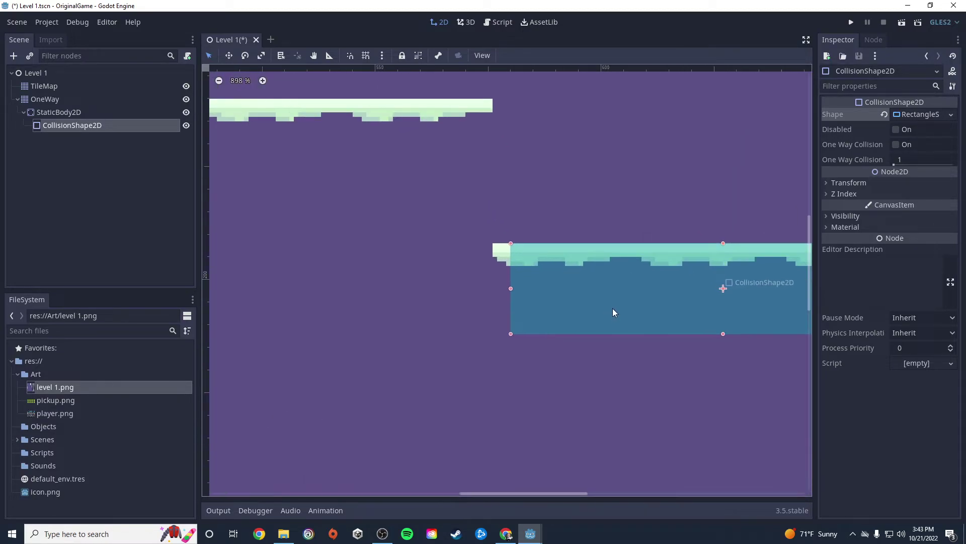
pyautogui.moveTo(547, 317); pyautogui.dragTo(510, 305, button='middle')
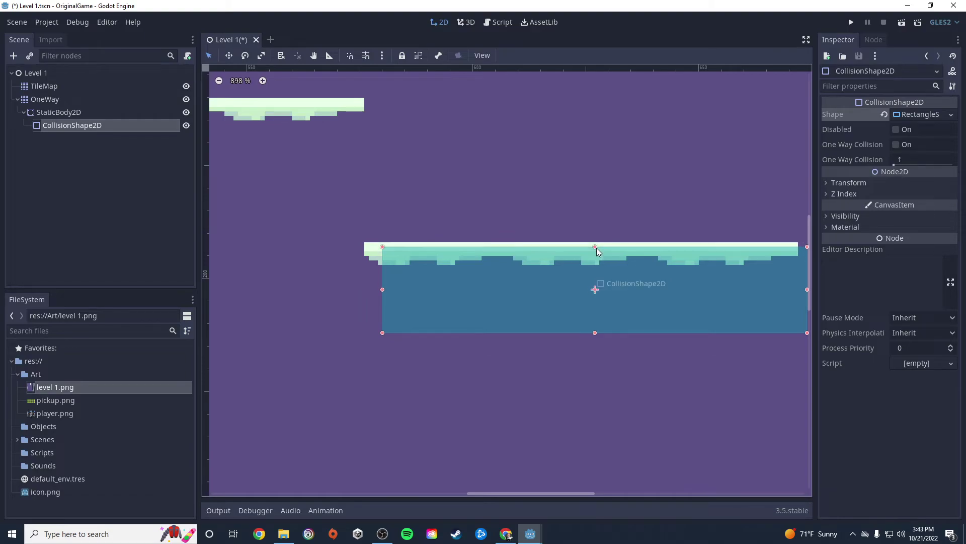
pyautogui.moveTo(383, 288); pyautogui.dragTo(366, 286)
pyautogui.moveTo(667, 307); pyautogui.dragTo(524, 311, button='middle')
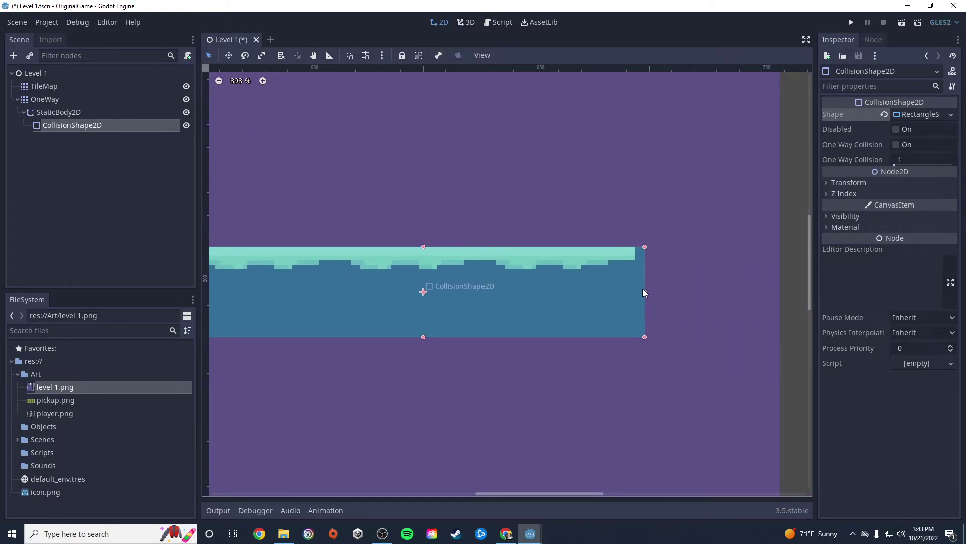
pyautogui.moveTo(644, 292)
pyautogui.mouseDown()
pyautogui.moveTo(627, 290)
pyautogui.moveTo(636, 292)
pyautogui.mouseUp()
# - Enable One Way Collision on the row 6 ledge's collision shape
pyautogui.scroll(-2, 304, 343)
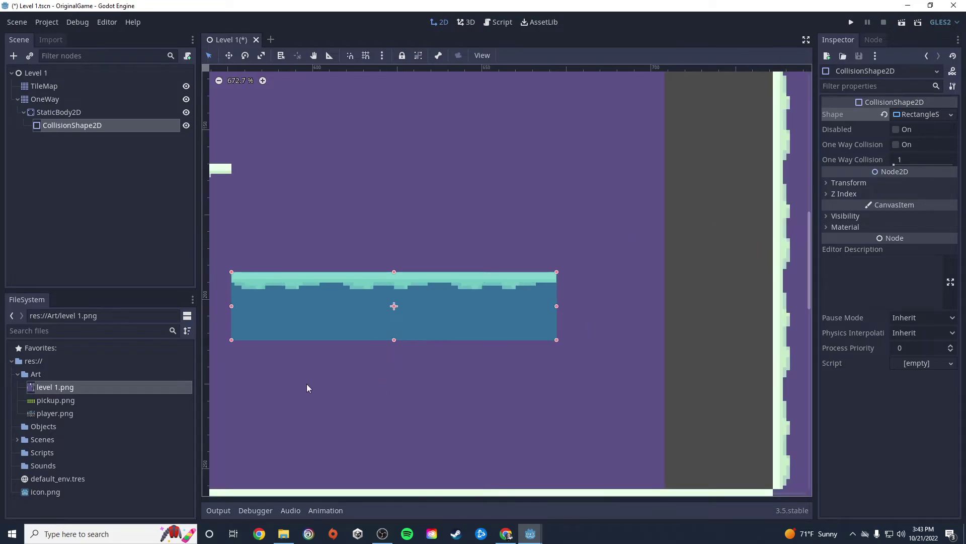
pyautogui.moveTo(400, 408); pyautogui.dragTo(535, 434, button='middle')
pyautogui.scroll(-4, 556, 406)
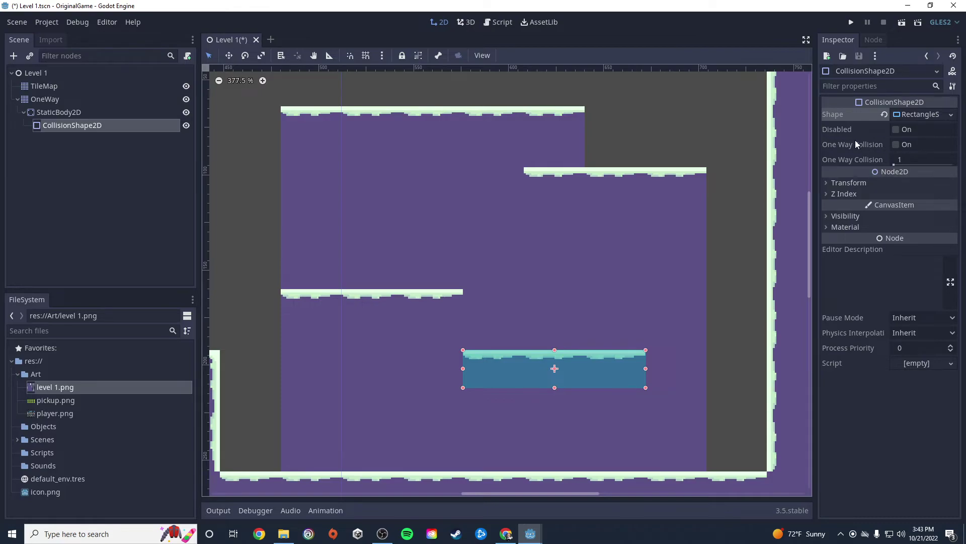
pyautogui.click(897, 145)
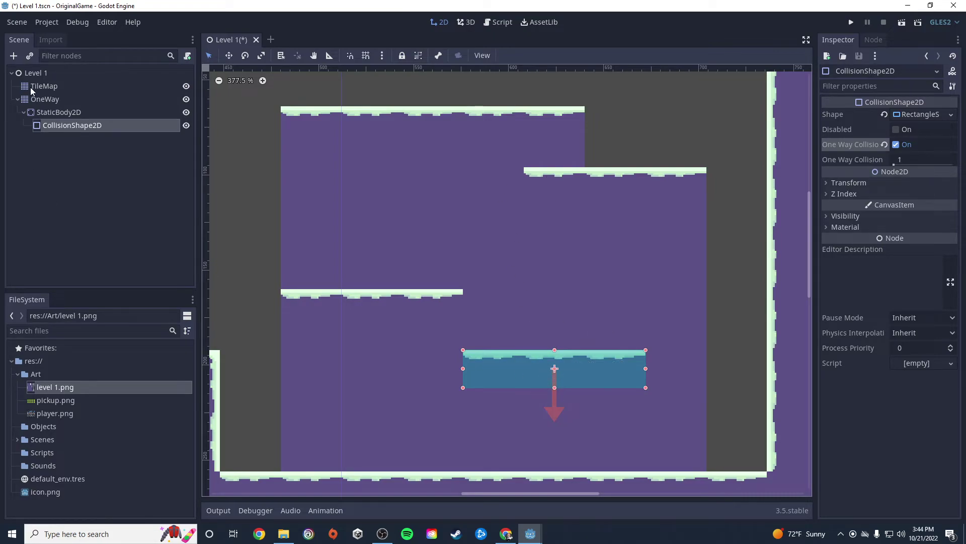
pyautogui.rightClick(47, 101)
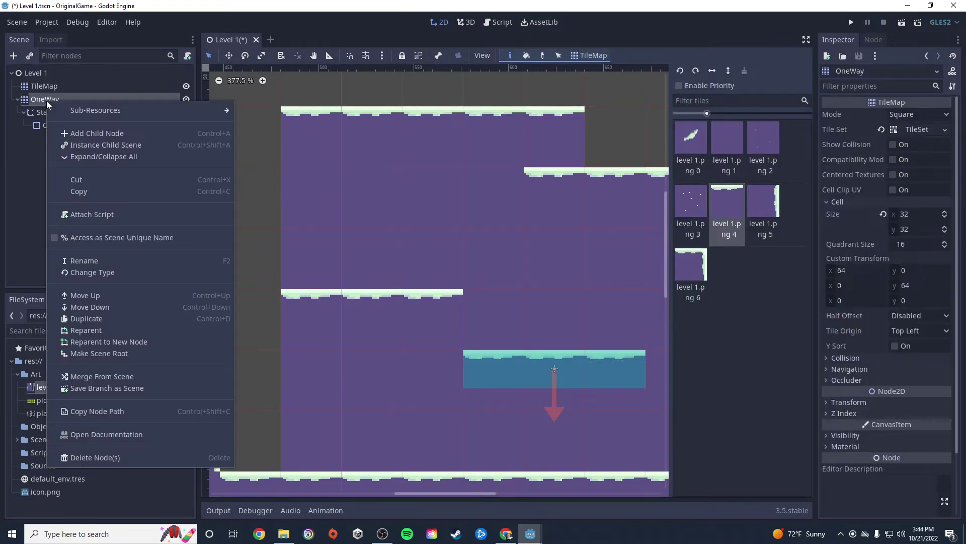
pyautogui.click(92, 134)
pyautogui.click(704, 85)
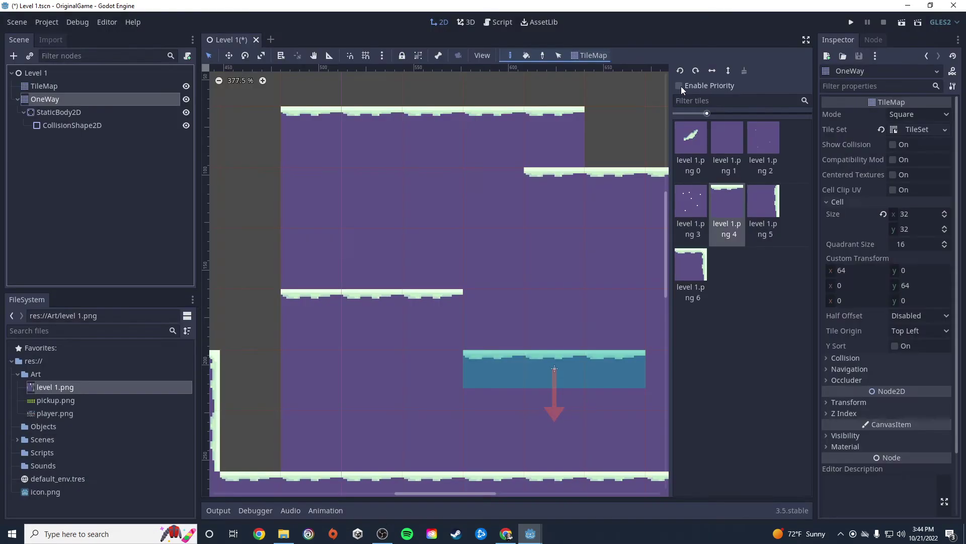
# - Add a second CollisionShape2D as a child of the OneWay TileMap's StaticBody2D
pyautogui.click(59, 114)
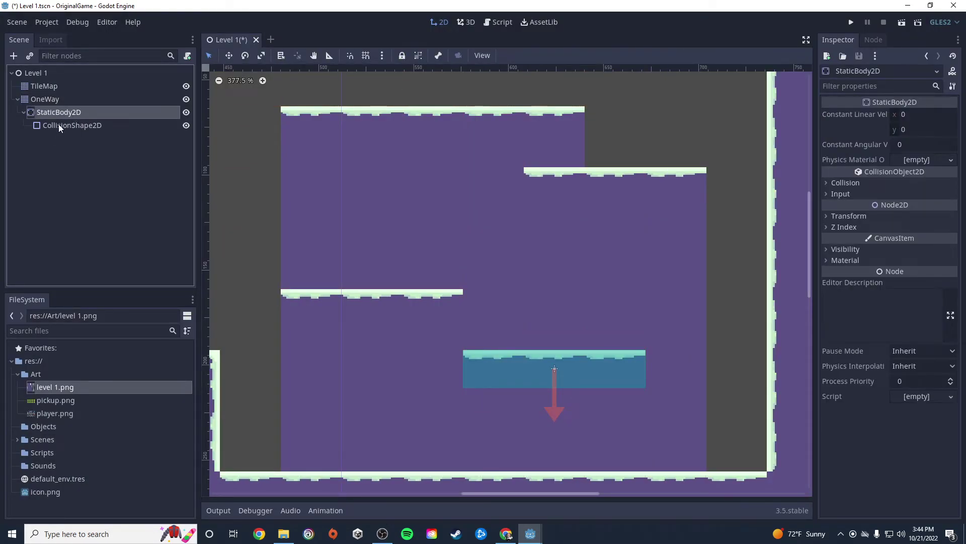
pyautogui.rightClick(71, 112)
pyautogui.click(108, 123)
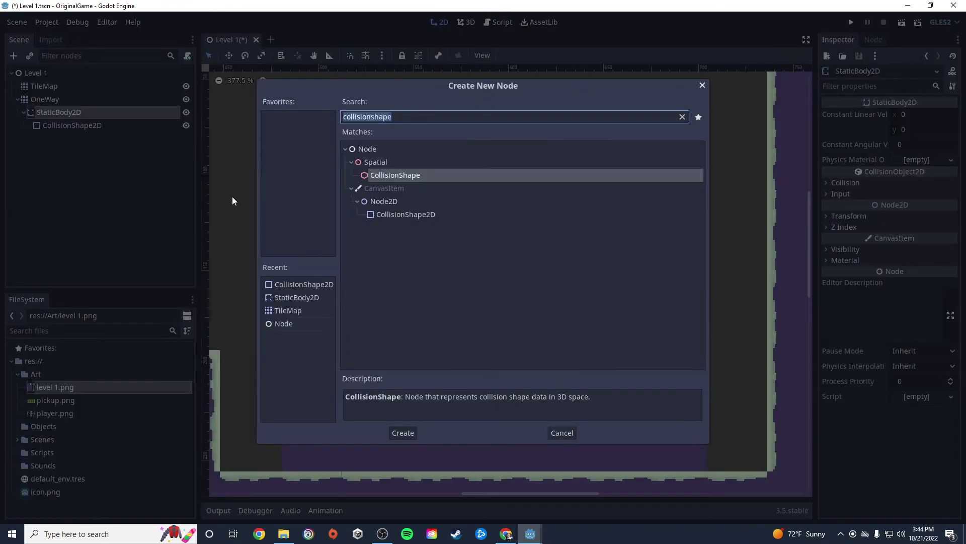
pyautogui.click(406, 215)
pyautogui.click(403, 432)
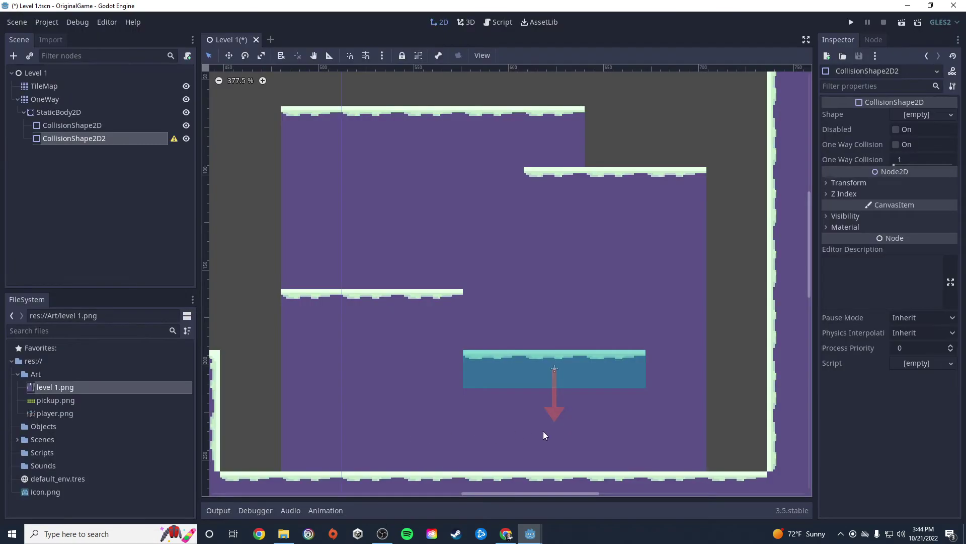
# - Assign a new RectangleShape2D to the second collision shape
pyautogui.scroll(-7, 312, 295)
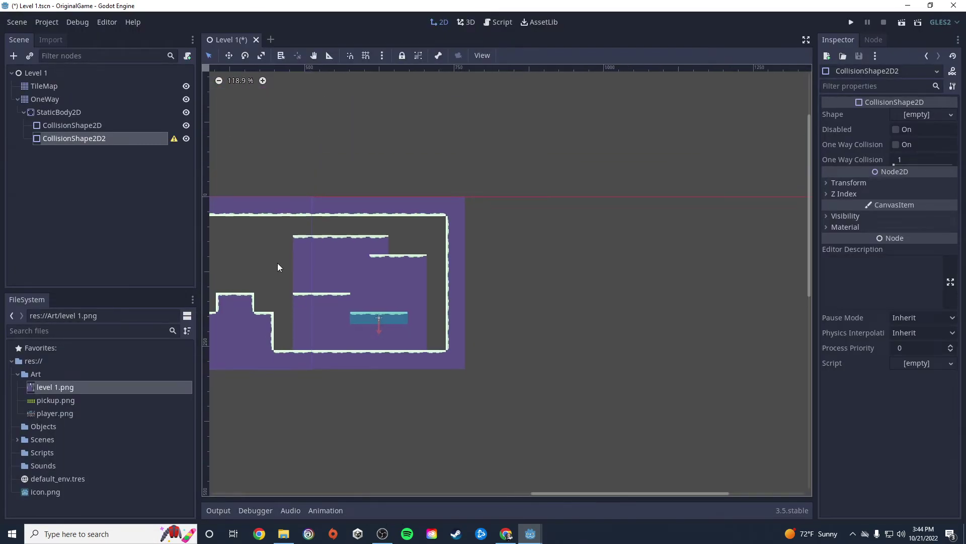
pyautogui.moveTo(277, 263); pyautogui.dragTo(530, 268, button='middle')
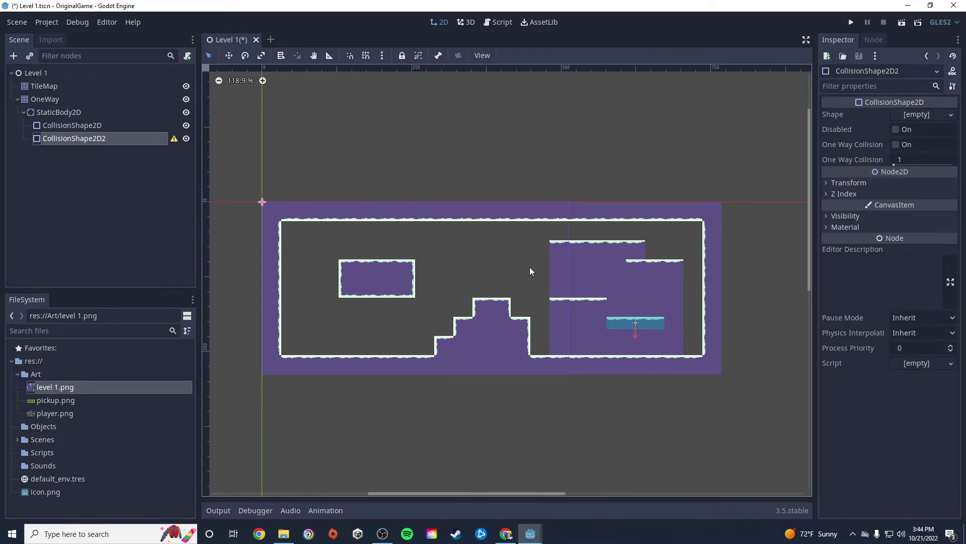
pyautogui.click(941, 114)
pyautogui.click(865, 198)
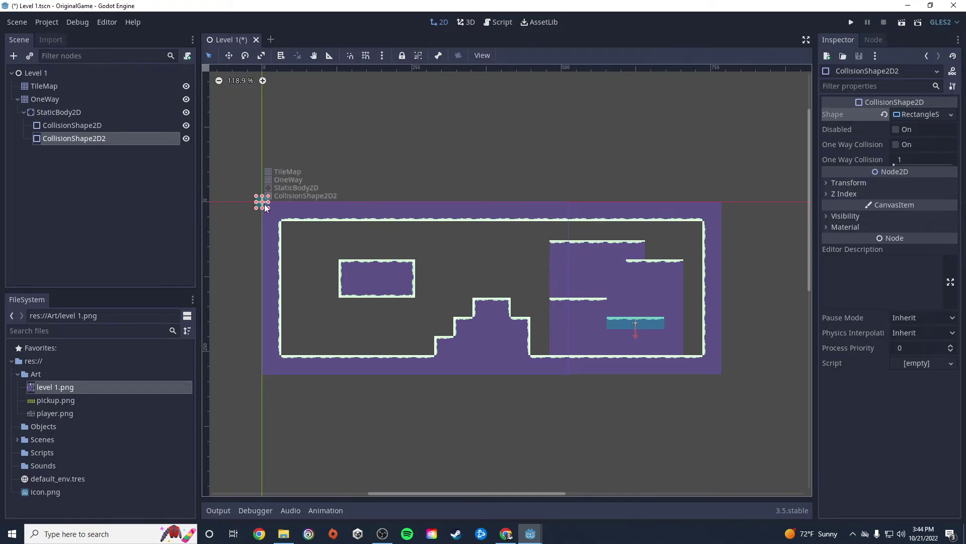
# - Fit the second collision rectangle flush over the row 5 ledge across columns 15–17 and enable its One Way Collision
pyautogui.moveTo(266, 207); pyautogui.dragTo(708, 303)
pyautogui.scroll(2, 561, 308)
pyautogui.scroll(3, 563, 306)
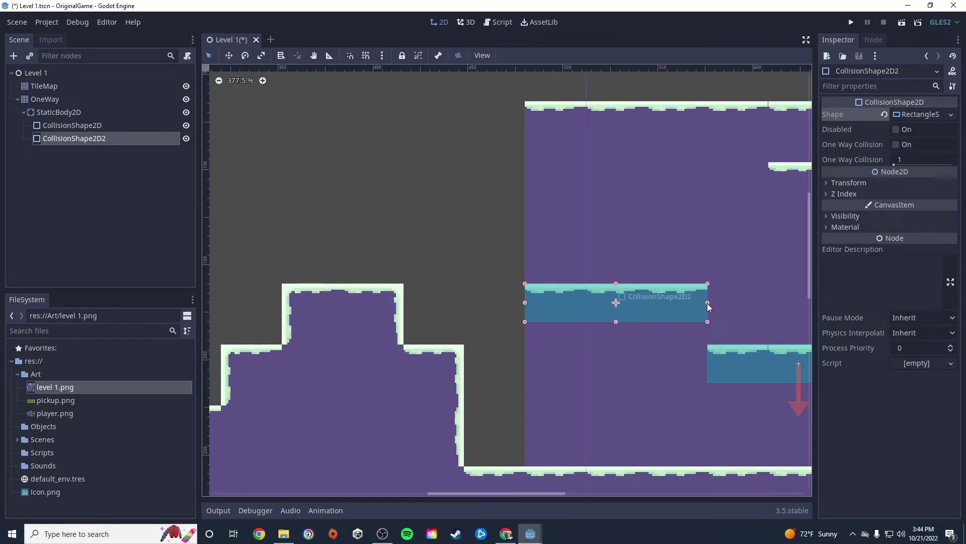
pyautogui.click(897, 144)
# - Add a third CollisionShape2D under the StaticBody2D
pyautogui.scroll(-10, 542, 315)
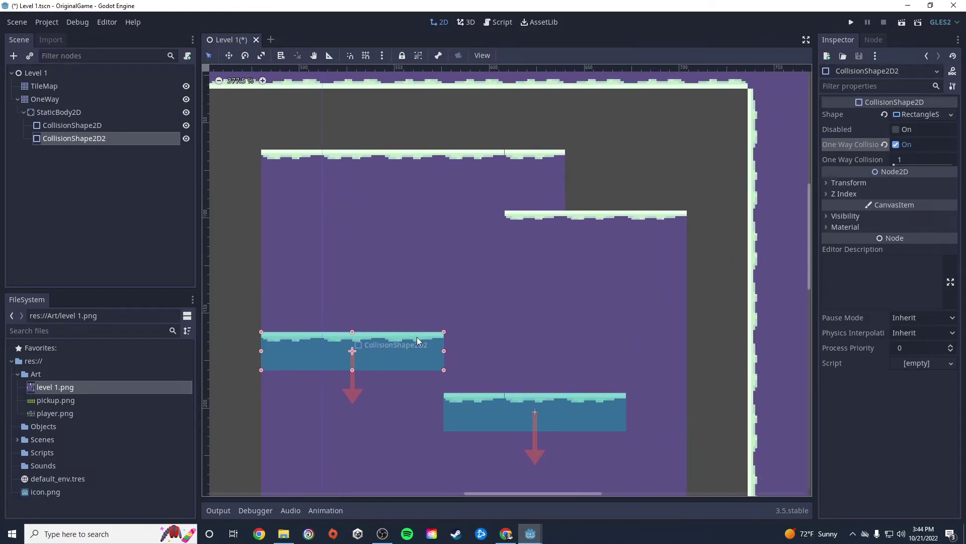
pyautogui.scroll(-1, 316, 279)
pyautogui.moveTo(316, 279); pyautogui.dragTo(512, 268, button='middle')
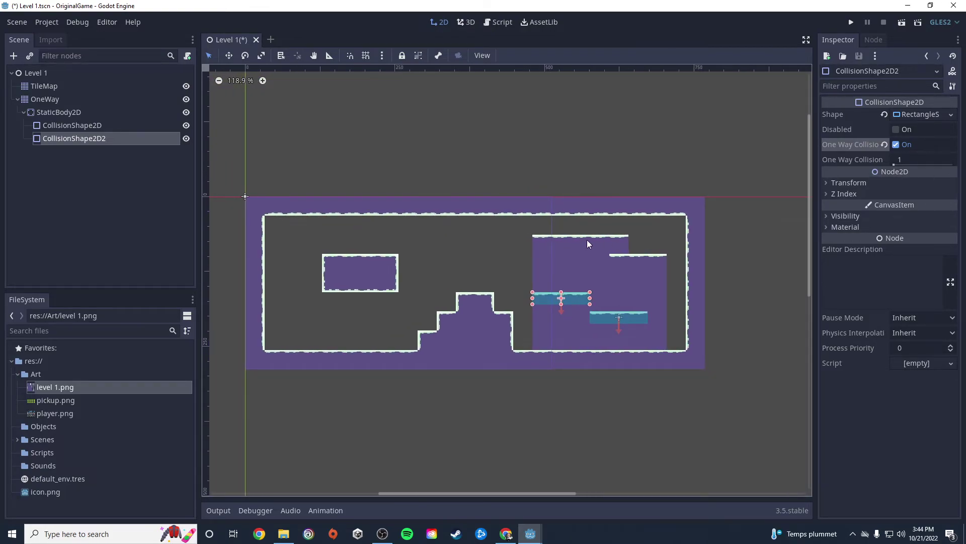
pyautogui.click(46, 112)
pyautogui.rightClick(46, 113)
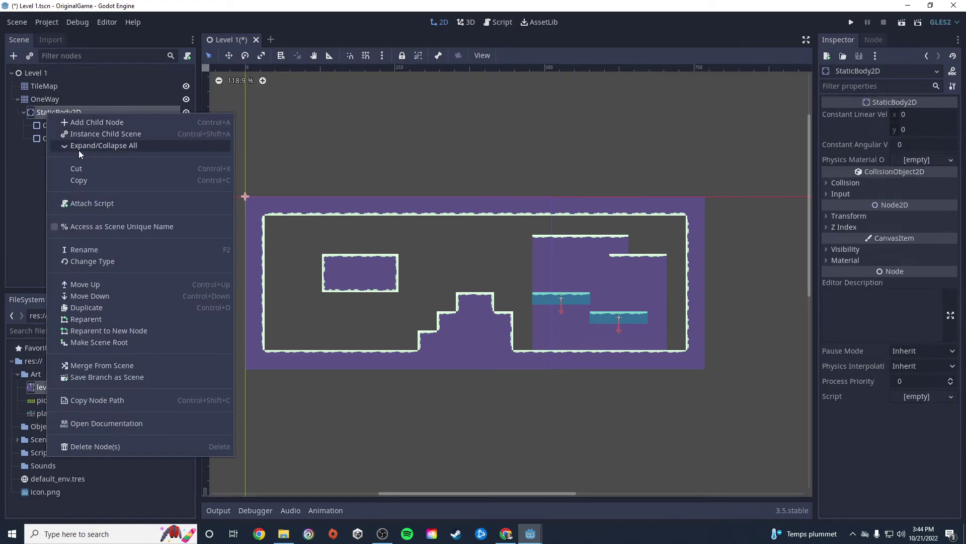
pyautogui.click(80, 123)
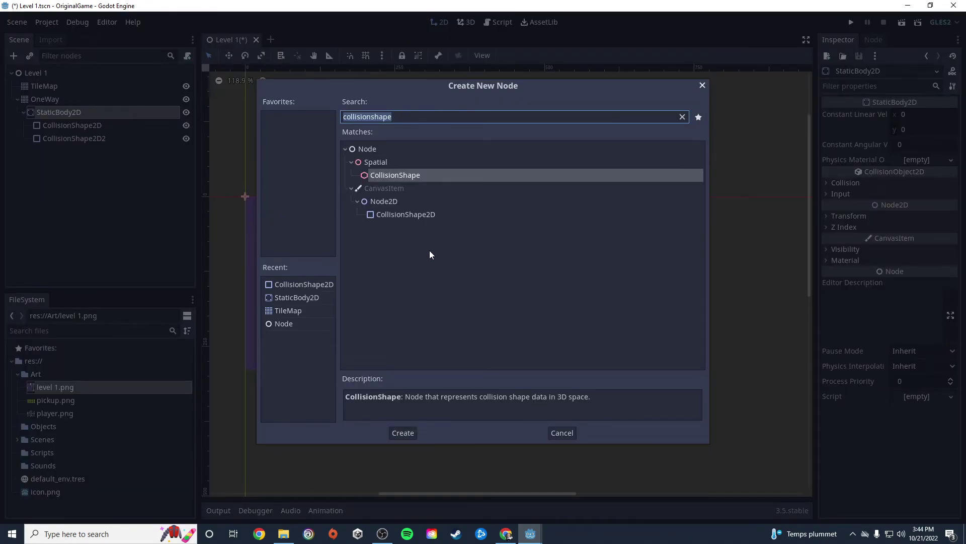
pyautogui.click(395, 215)
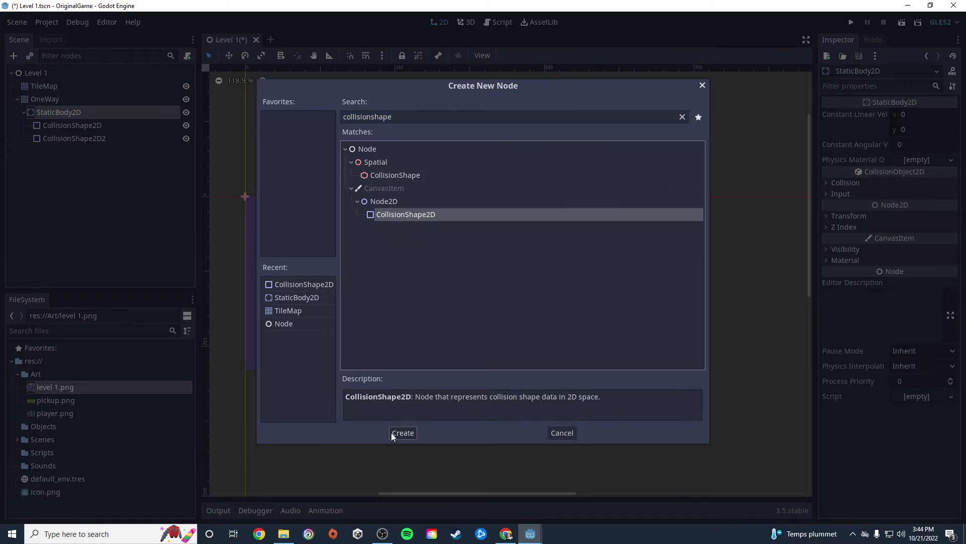
pyautogui.click(403, 433)
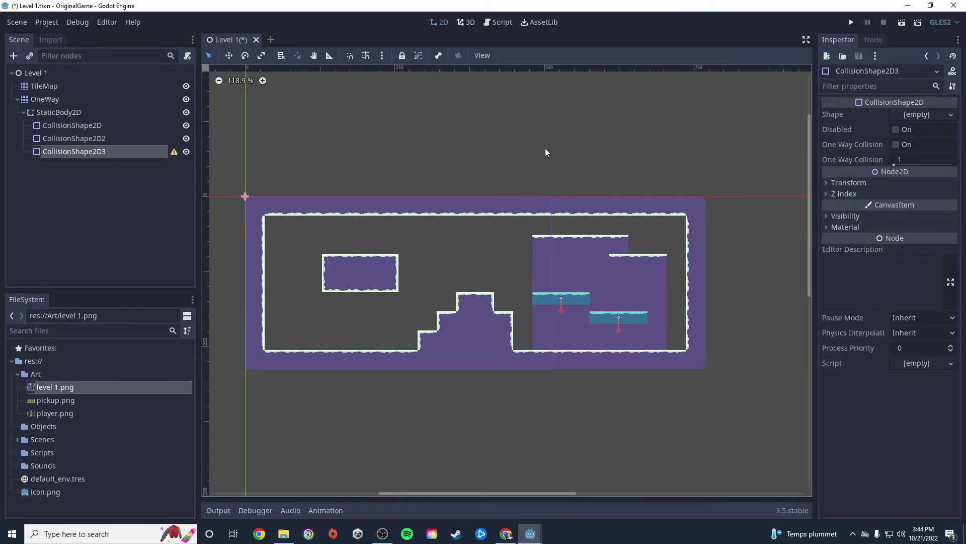
# - Give the third collision shape a new RectangleShape2D and enable its One Way Collision
pyautogui.click(916, 115)
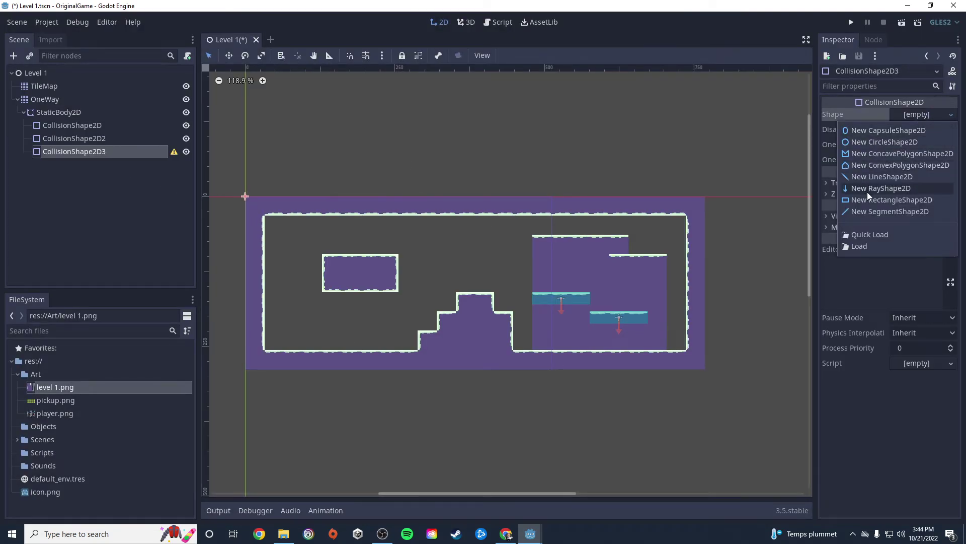
pyautogui.click(870, 200)
pyautogui.click(900, 145)
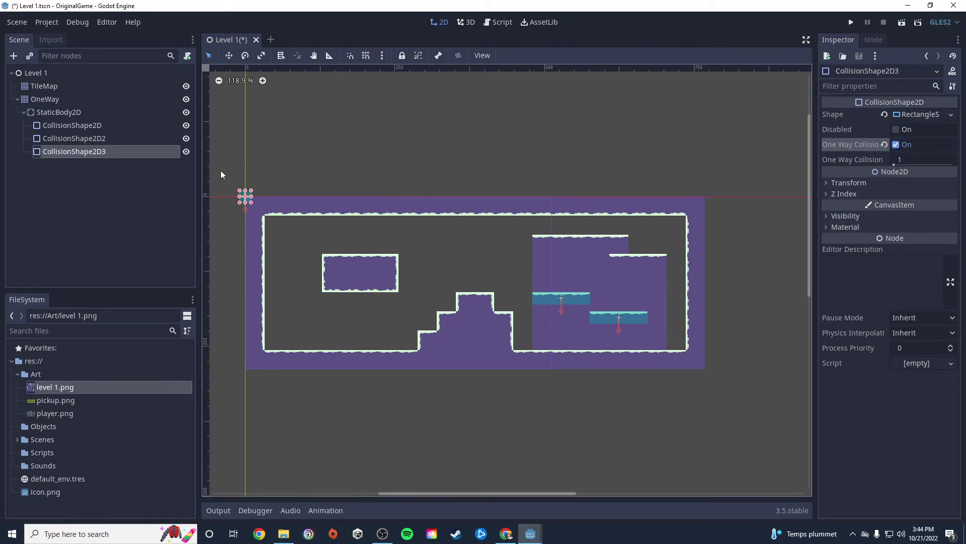
# - Widen the third rectangle, move it onto the row 2 ledge, align its ends to columns 15–19 and reduce its height
pyautogui.moveTo(251, 196); pyautogui.dragTo(605, 281)
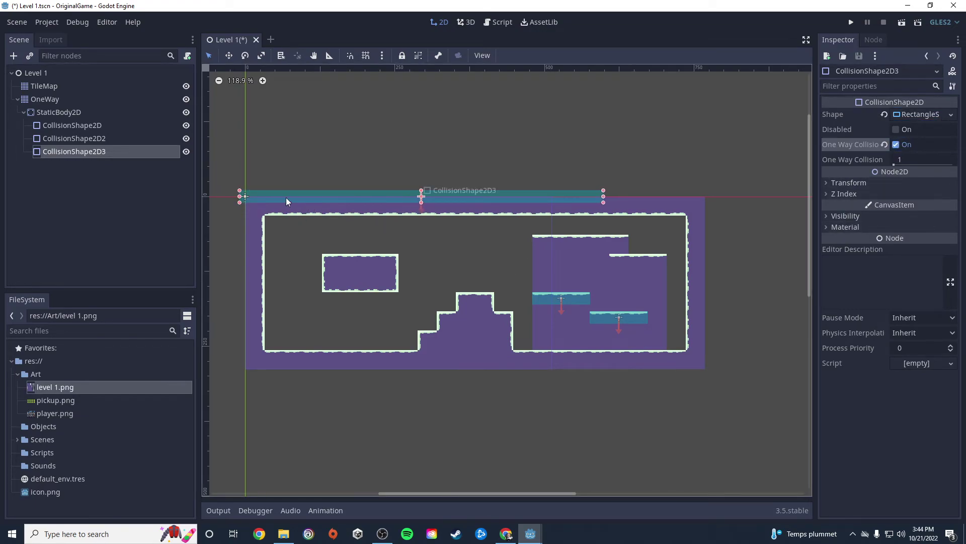
pyautogui.moveTo(285, 198); pyautogui.dragTo(542, 239)
pyautogui.scroll(6, 542, 239)
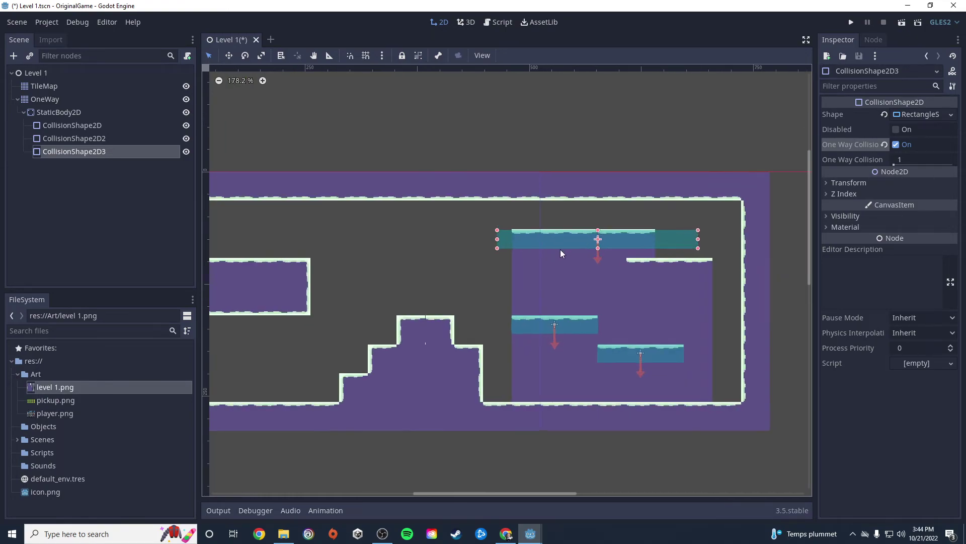
pyautogui.moveTo(463, 234); pyautogui.dragTo(494, 234)
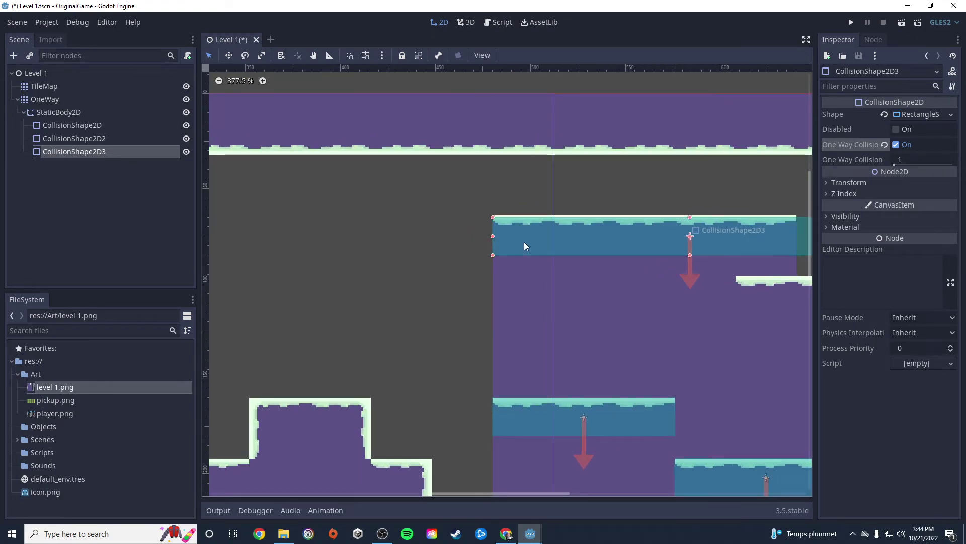
pyautogui.moveTo(653, 288); pyautogui.dragTo(516, 308, button='middle')
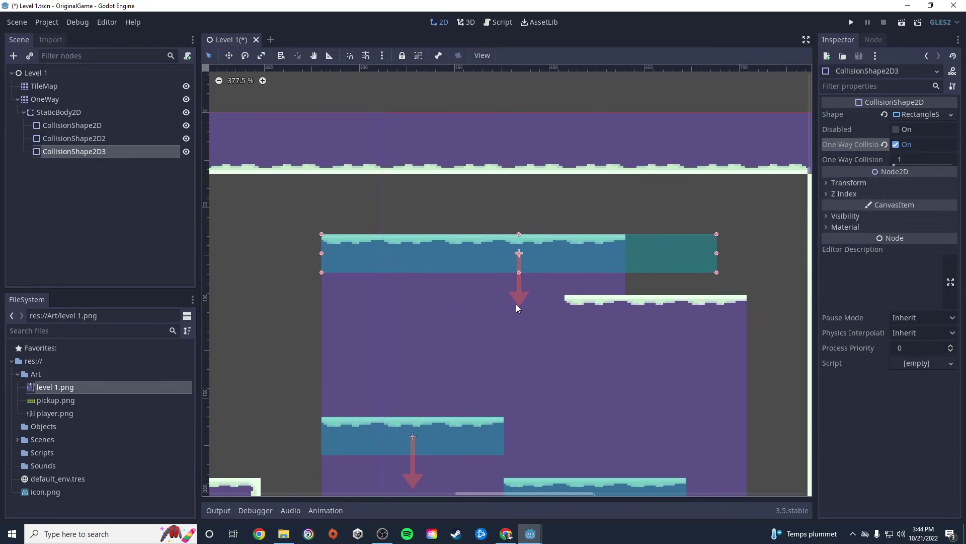
pyautogui.moveTo(715, 253); pyautogui.dragTo(626, 253)
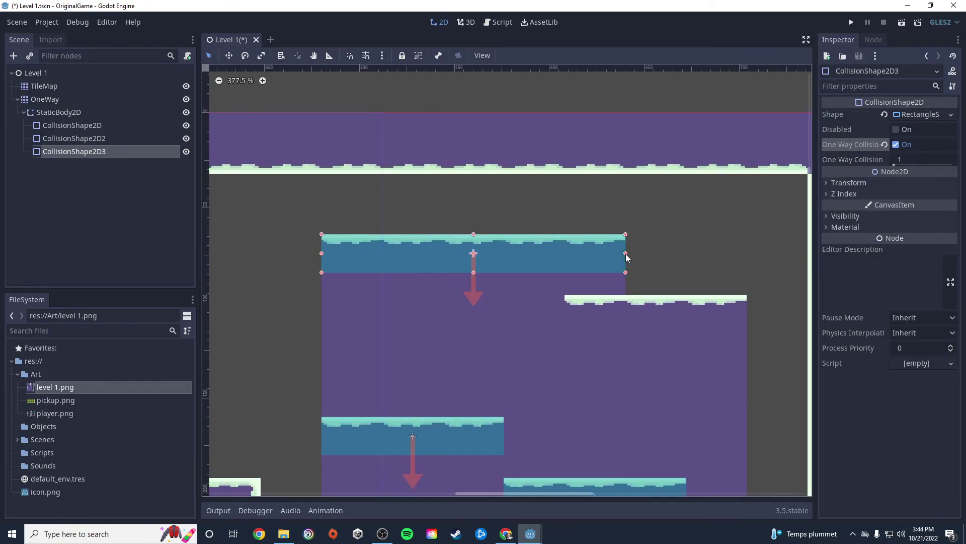
pyautogui.moveTo(473, 272); pyautogui.dragTo(476, 261)
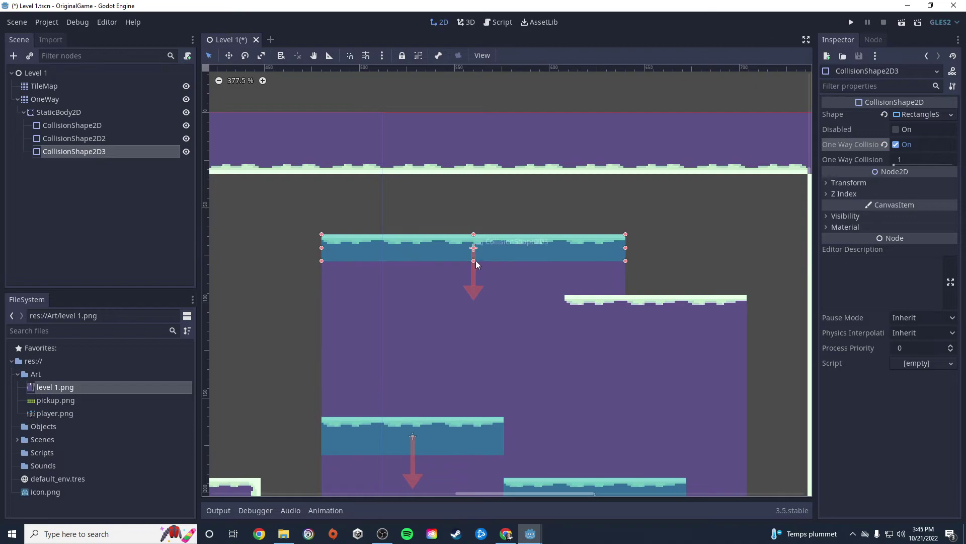
# - Add a fourth CollisionShape2D under the StaticBody2D for the remaining row 3 ledge
pyautogui.scroll(-3, 731, 377)
pyautogui.scroll(2, 588, 339)
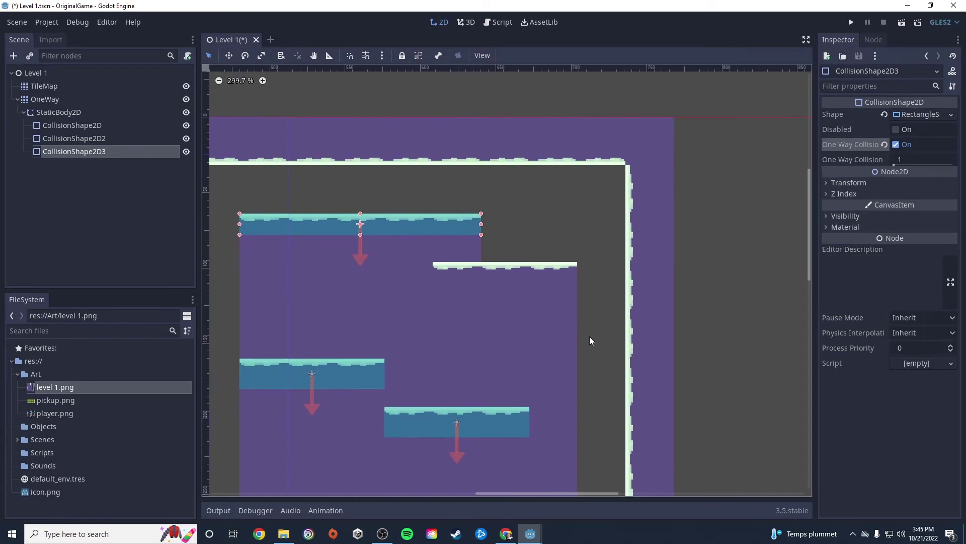
pyautogui.scroll(-1, 588, 335)
pyautogui.scroll(-3, 333, 301)
pyautogui.scroll(1, 504, 310)
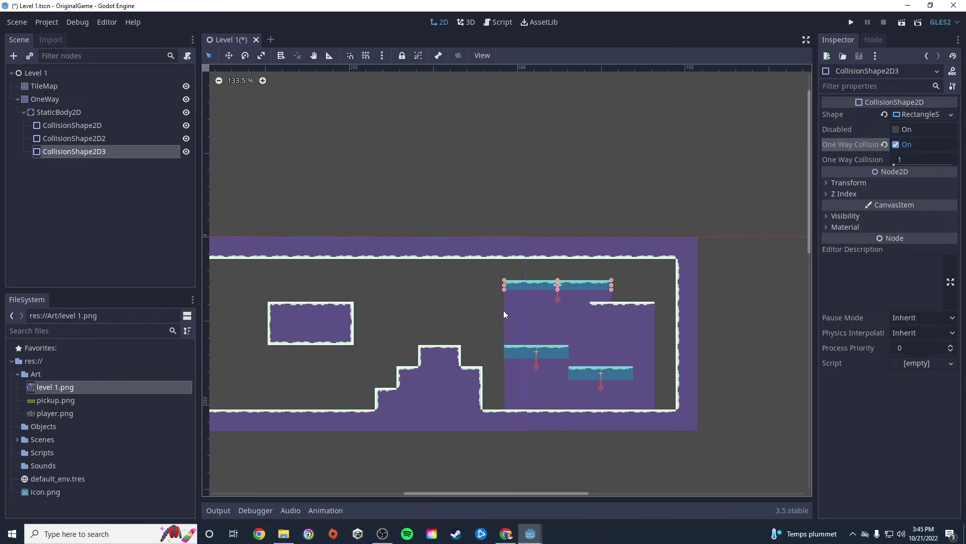
pyautogui.scroll(-1, 386, 286)
pyautogui.keyDown('shift'); pyautogui.hscroll(1, 440, 294); pyautogui.keyUp('shift')
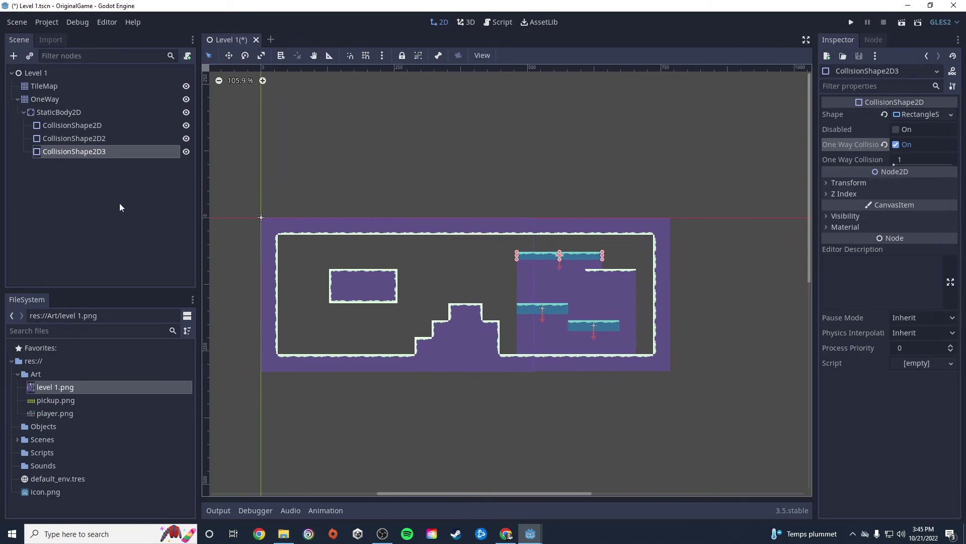
pyautogui.click(52, 112)
pyautogui.rightClick(51, 113)
pyautogui.click(84, 123)
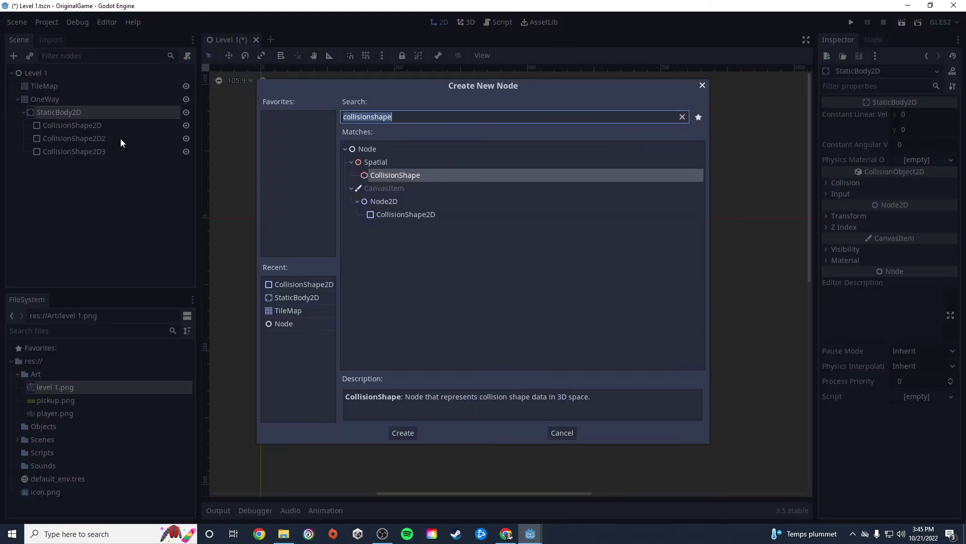
pyautogui.click(398, 214)
pyautogui.click(403, 434)
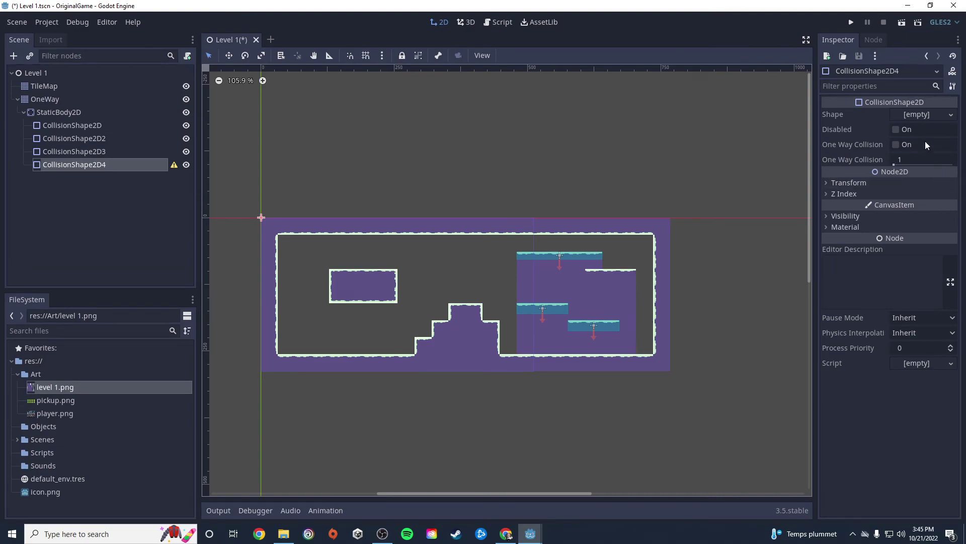
# - Enable One Way Collision on the fourth collision shape and assign it a new RectangleShape2D
pyautogui.click(904, 146)
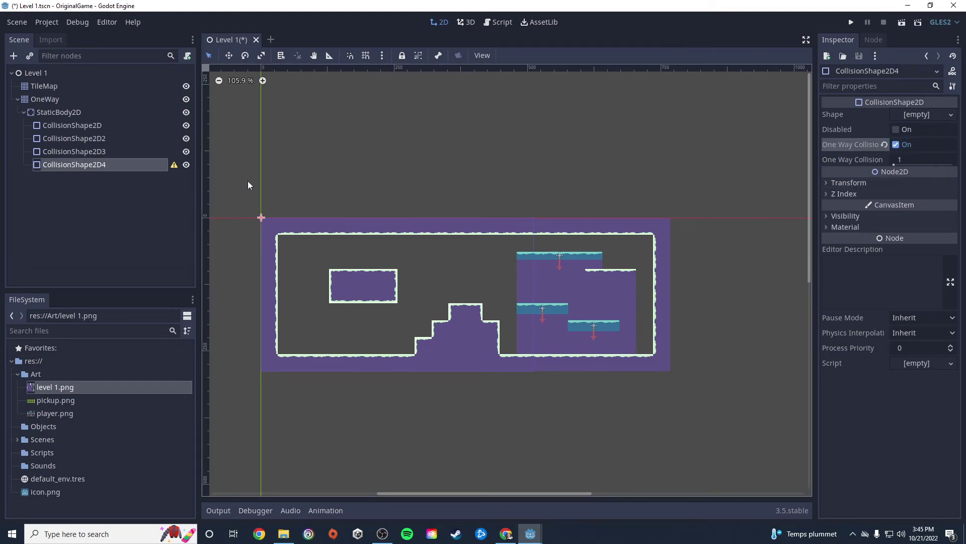
pyautogui.click(924, 114)
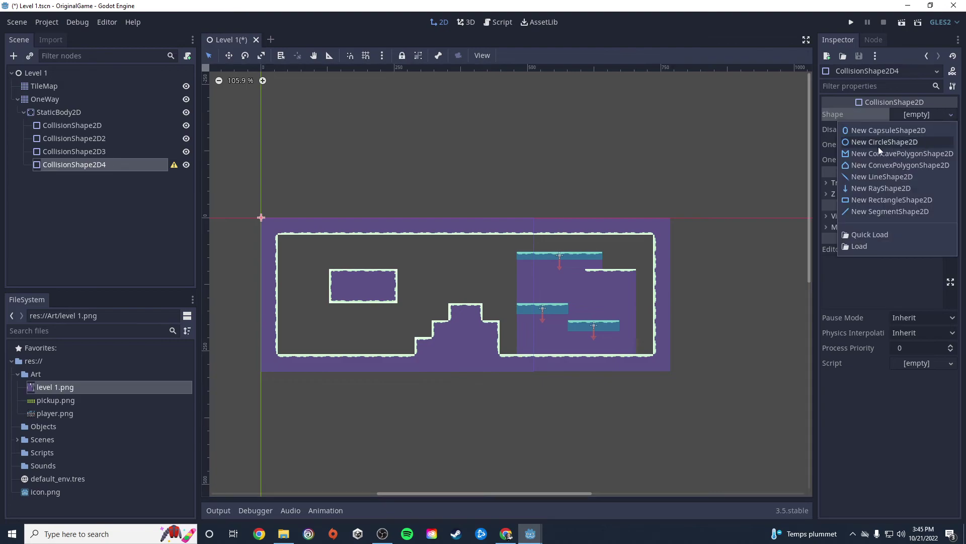
pyautogui.click(866, 201)
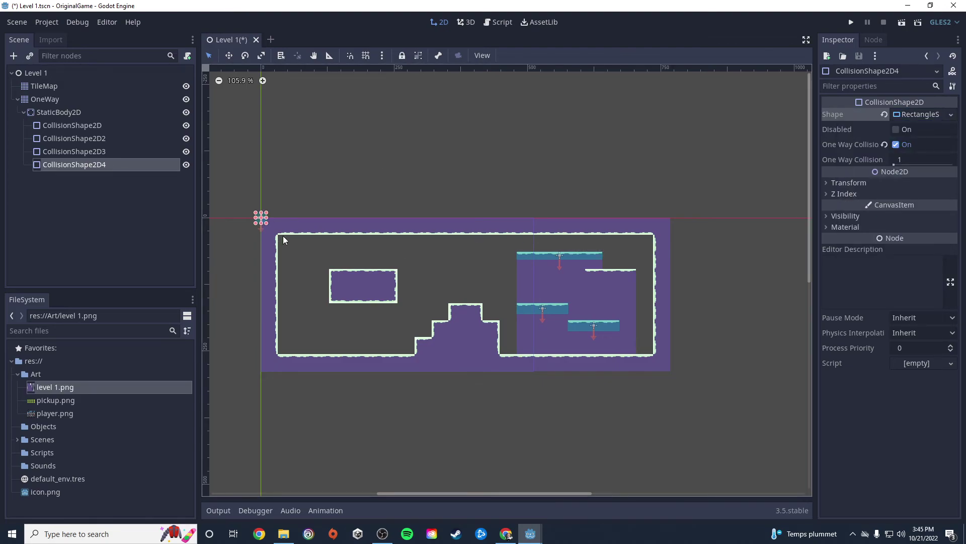
# - Move and resize the fourth rectangle to sit flush with the row 3 ledge across columns 19–21, with a reduced height
pyautogui.moveTo(267, 218); pyautogui.dragTo(457, 289)
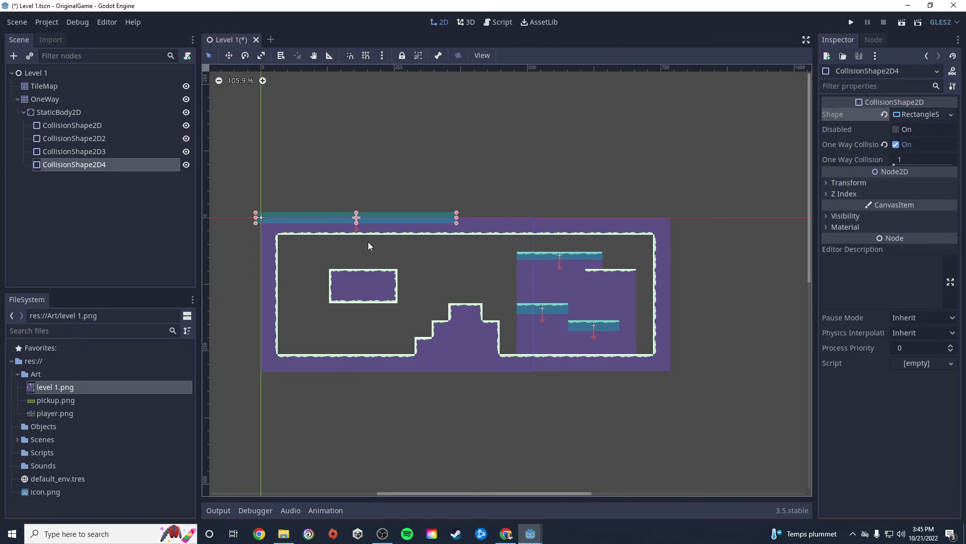
pyautogui.moveTo(260, 217); pyautogui.dragTo(589, 279)
pyautogui.scroll(10, 590, 278)
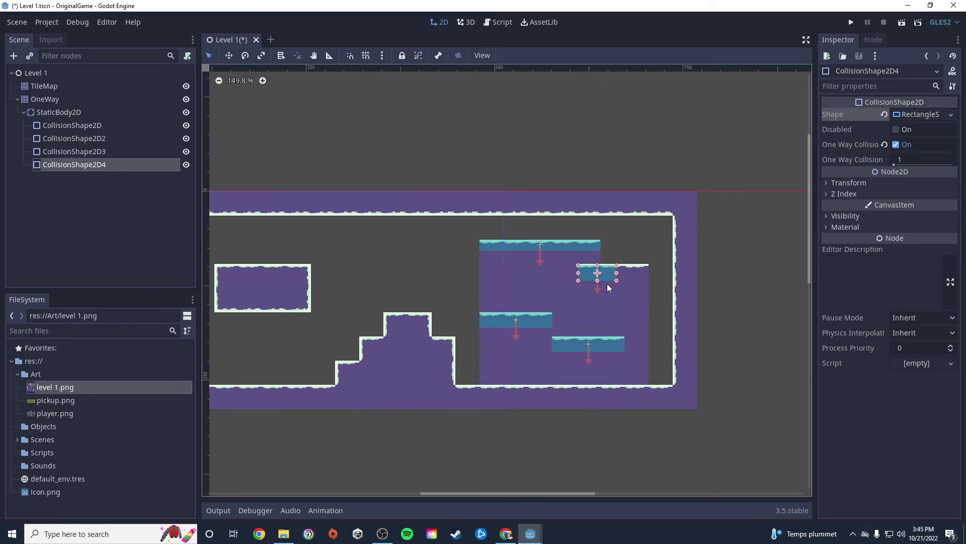
pyautogui.moveTo(546, 238); pyautogui.dragTo(545, 232)
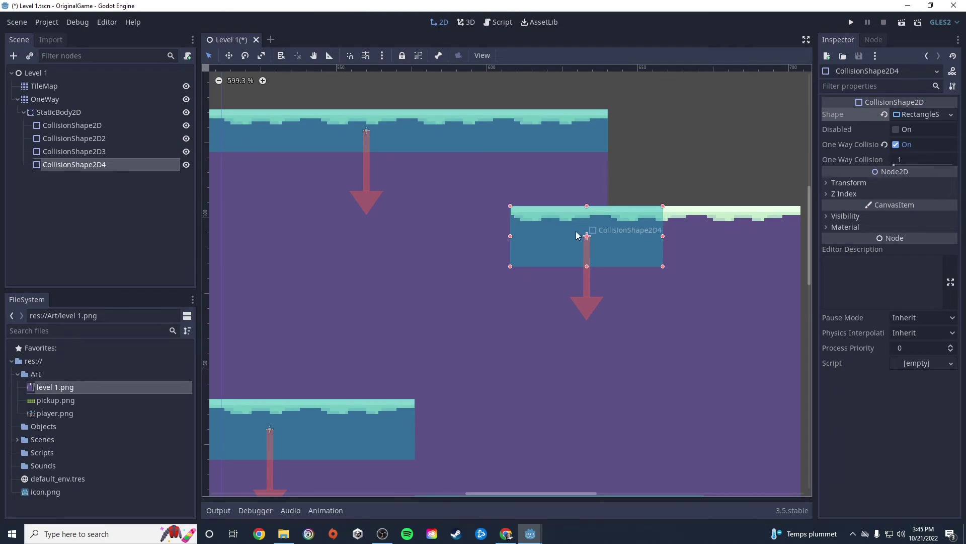
pyautogui.moveTo(663, 236); pyautogui.dragTo(801, 255)
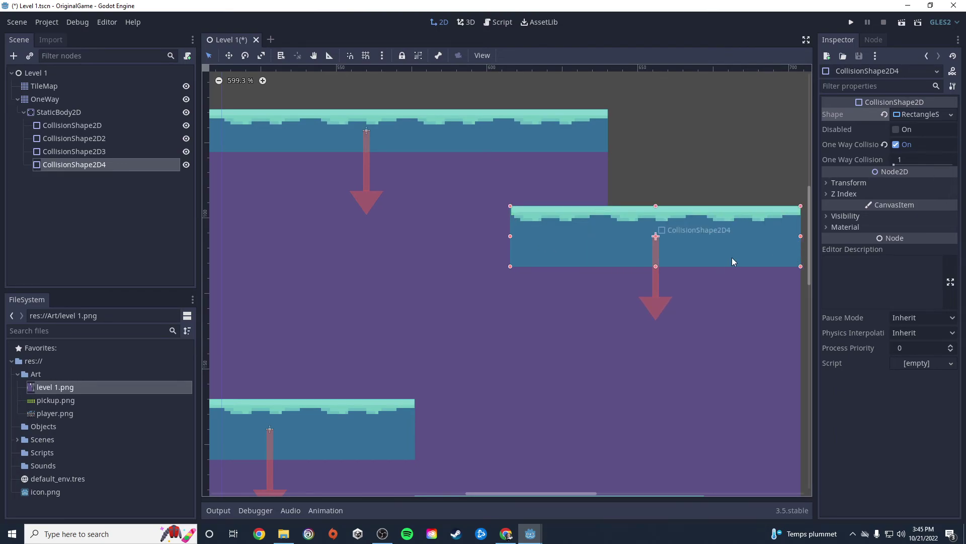
pyautogui.moveTo(654, 266); pyautogui.dragTo(656, 248)
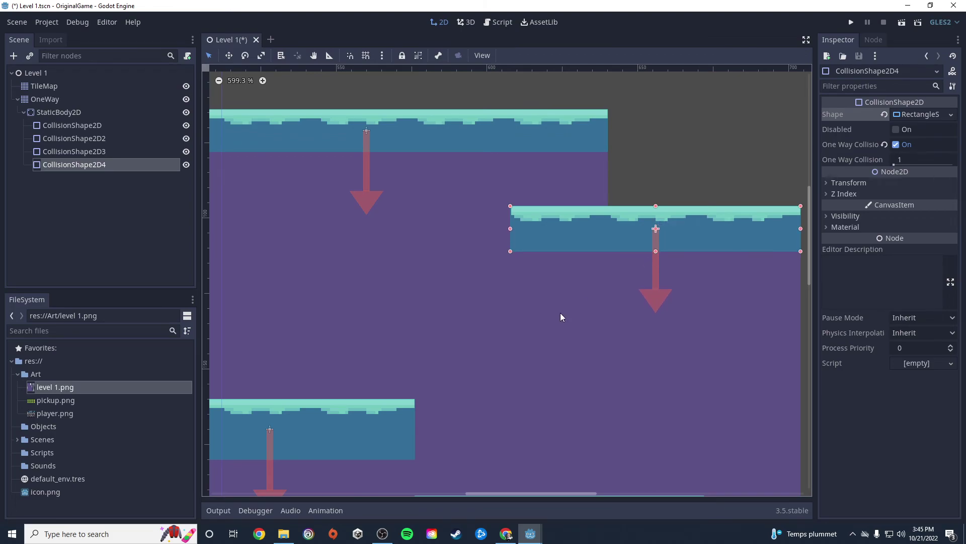
pyautogui.scroll(-6, 560, 315)
pyautogui.moveTo(321, 327); pyautogui.dragTo(528, 264, button='middle')
pyautogui.scroll(-2, 527, 264)
pyautogui.scroll(-5, 517, 266)
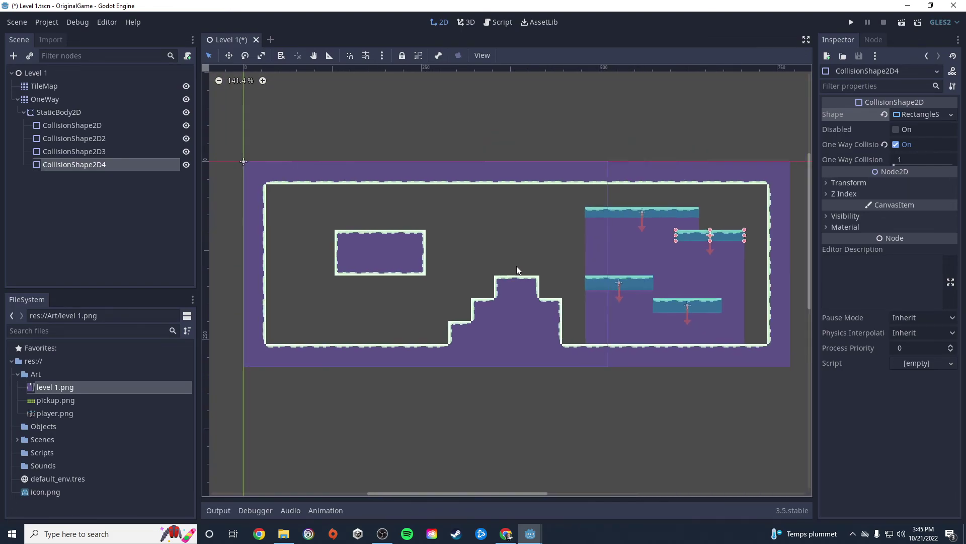
# - Erase the room TileMap's ceiling tiles in row 0 from column 15 to column 20, above the ledges
pyautogui.click(534, 355)
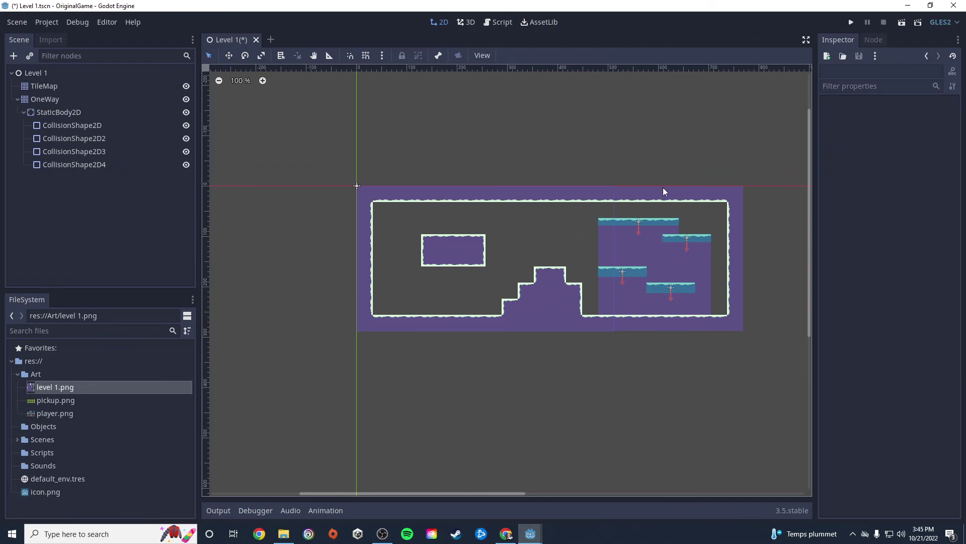
pyautogui.scroll(5, 687, 244)
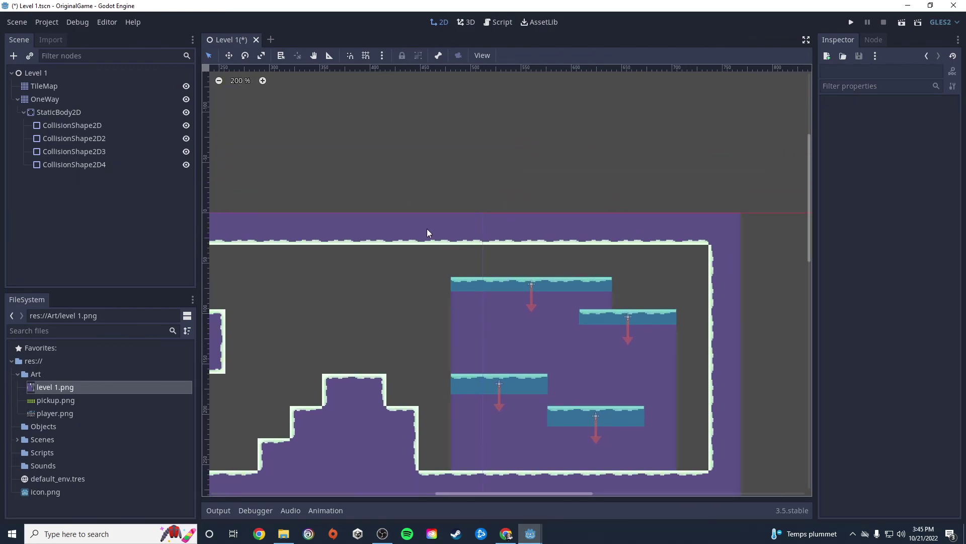
pyautogui.click(44, 86)
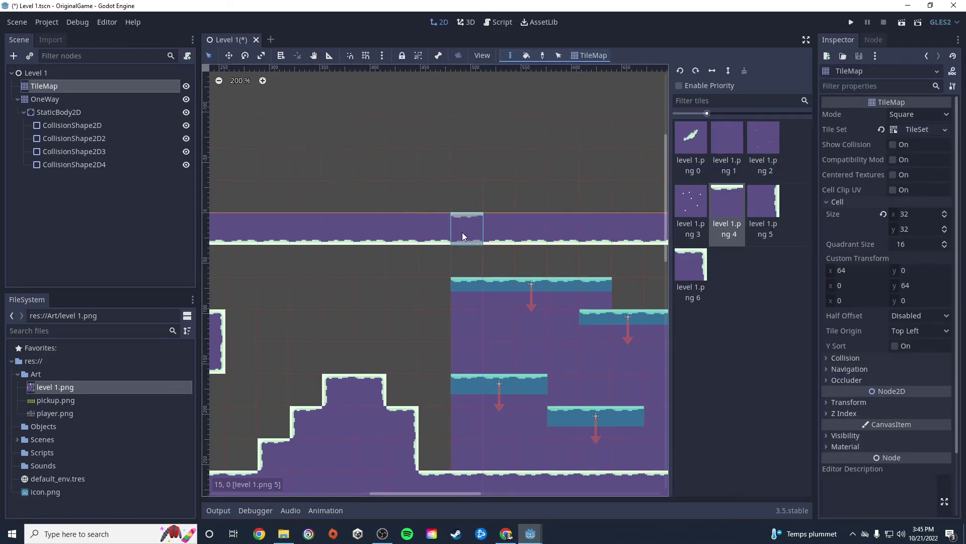
pyautogui.moveTo(462, 231); pyautogui.dragTo(630, 235, button='right')
pyautogui.scroll(-1, 635, 250)
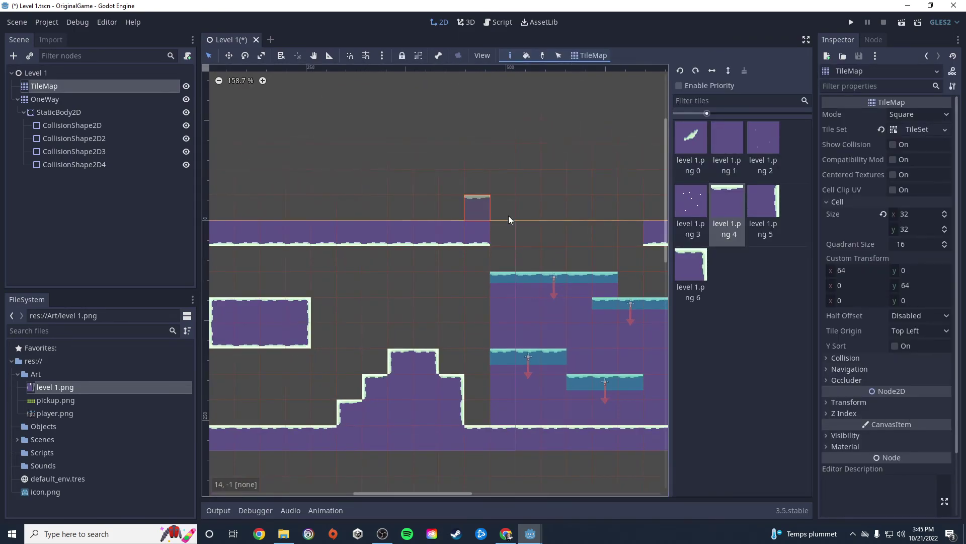
# - Build the recess's left wall and ceiling from clockwise-rotated tiles: 6 at (14, 0), 4 at (14, -1), 5 across row -2, columns 15–20
pyautogui.click(696, 71)
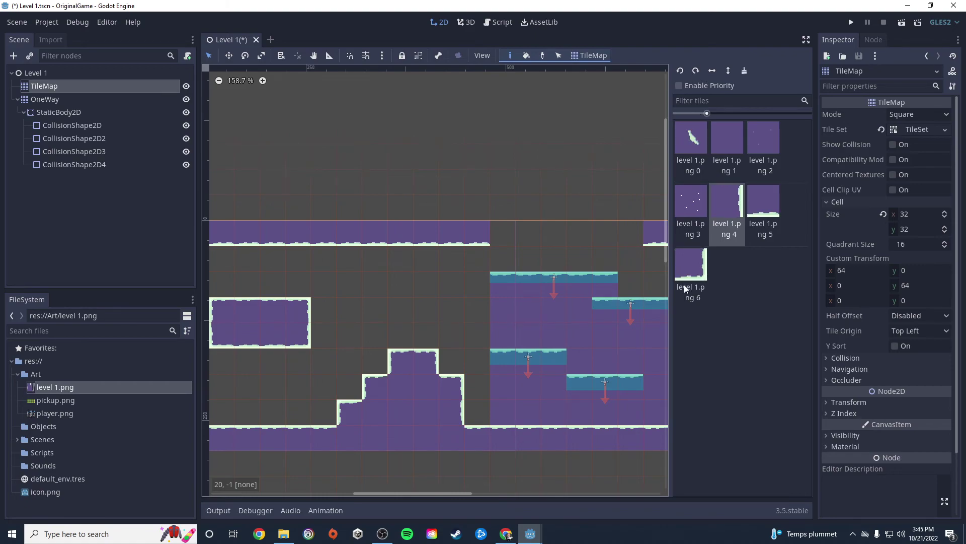
pyautogui.click(692, 276)
pyautogui.click(474, 232)
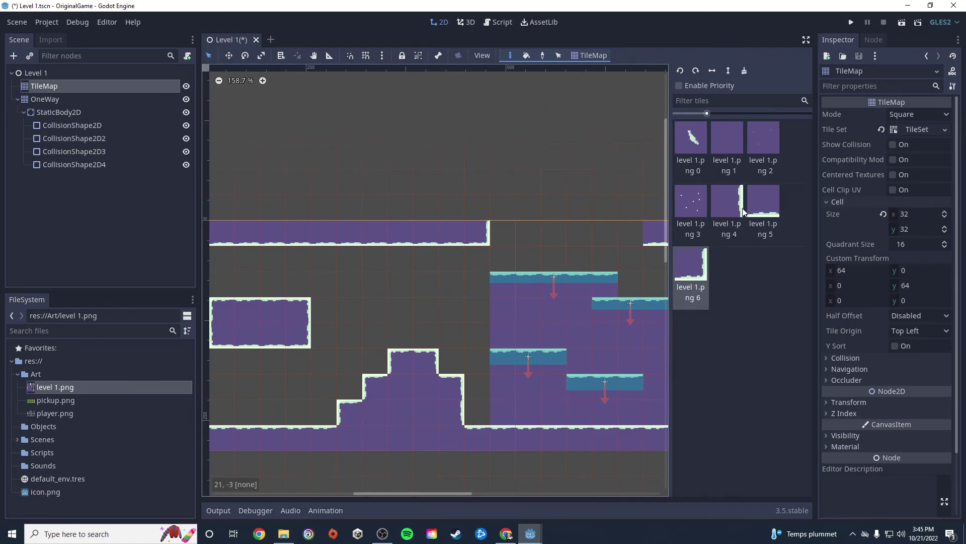
pyautogui.click(727, 202)
pyautogui.click(476, 207)
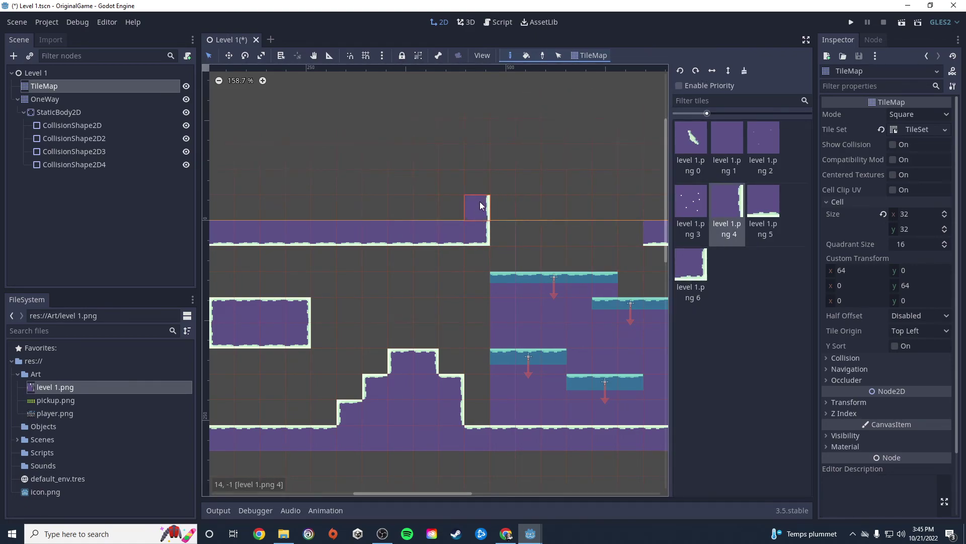
pyautogui.click(763, 201)
pyautogui.moveTo(497, 174); pyautogui.dragTo(629, 172)
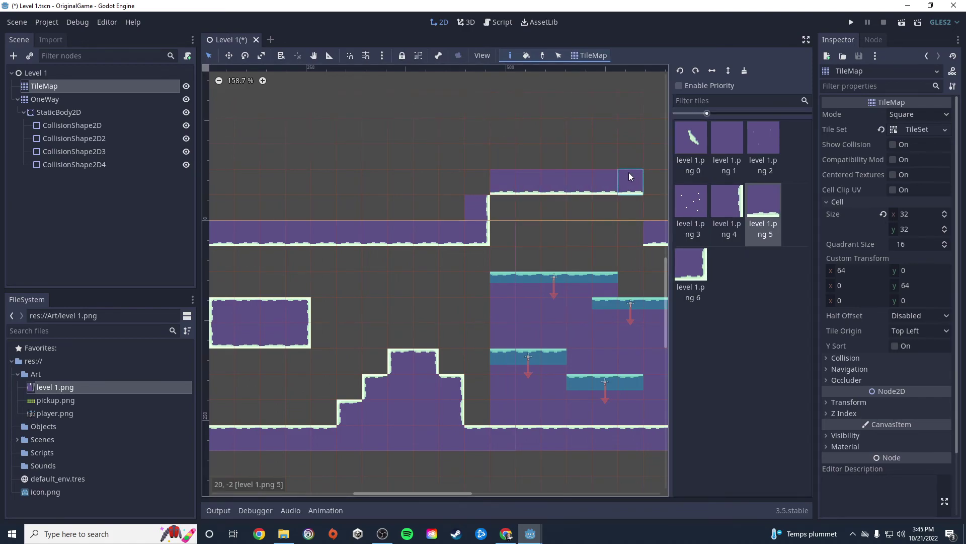
# - Build the recess's right wall from re-rotated tiles, with edge tile 4 at (21, -1) and corner tile 6 at (21, 0)
pyautogui.click(696, 71)
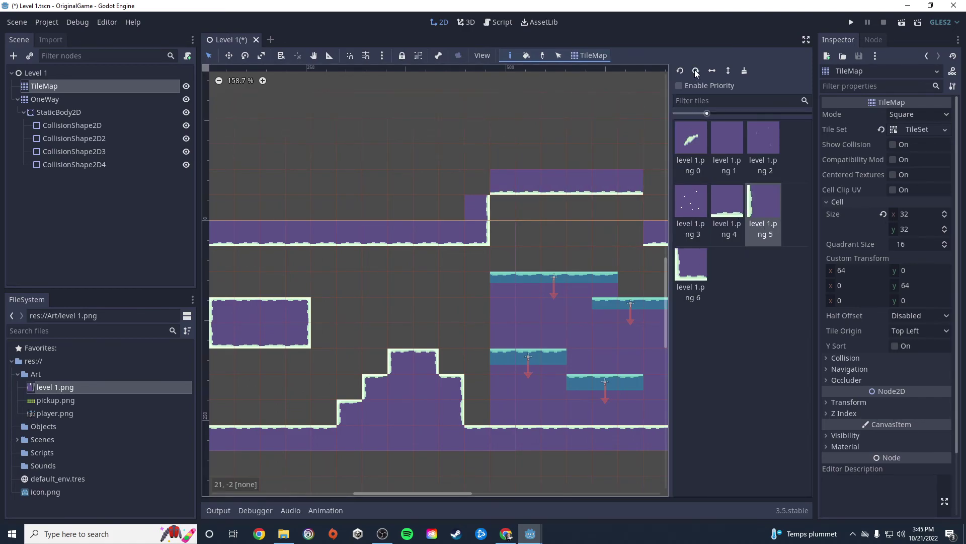
pyautogui.click(696, 71)
pyautogui.click(727, 201)
pyautogui.click(653, 213)
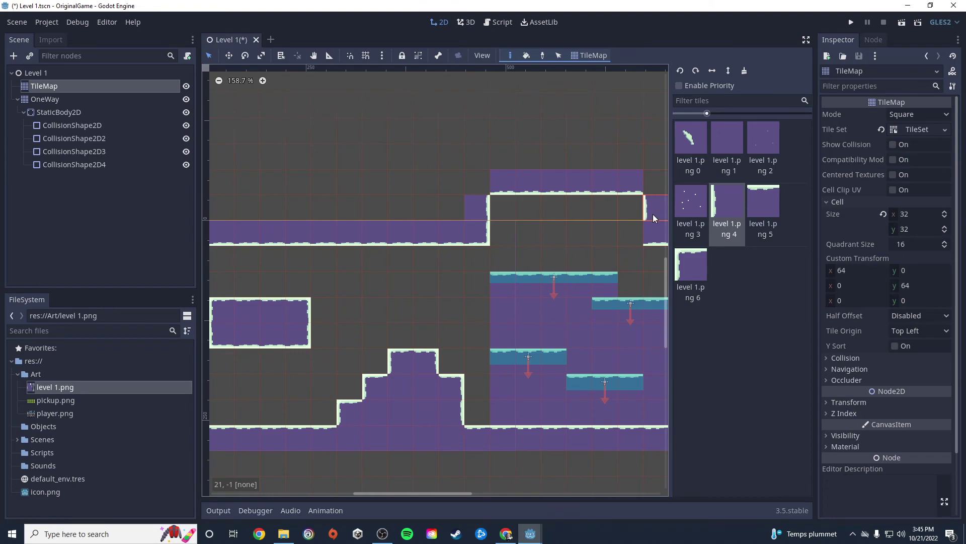
pyautogui.click(680, 71)
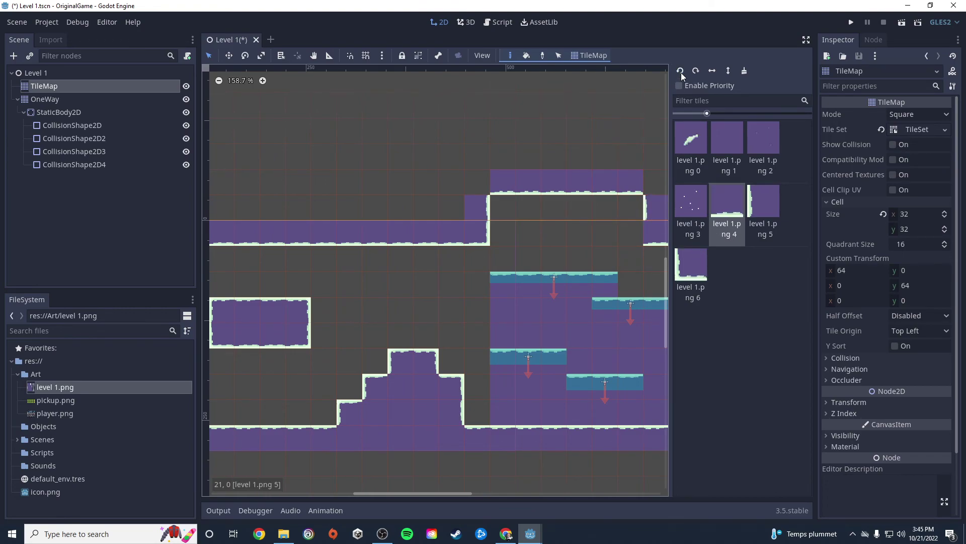
pyautogui.click(693, 256)
pyautogui.hscroll(5, 632, 254)
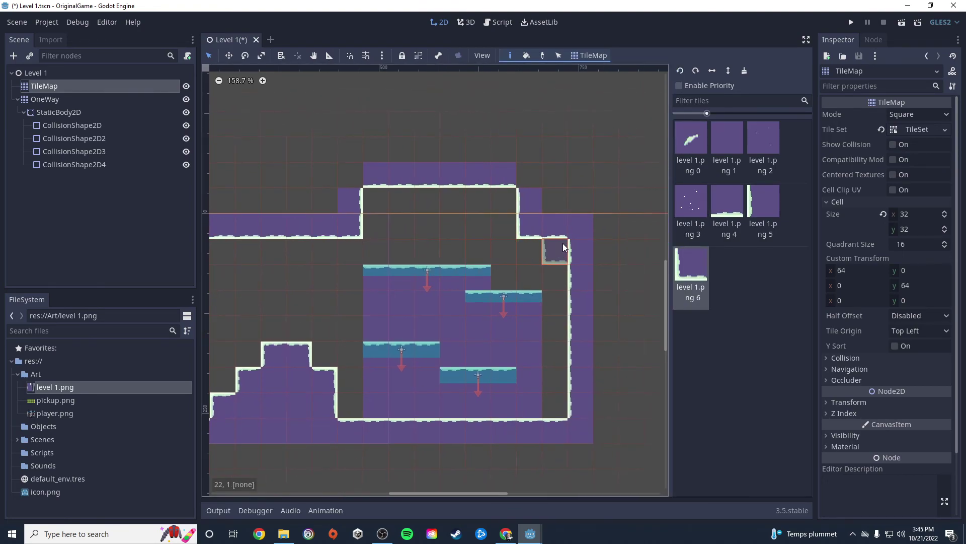
# - Fill rows -2 and -1 on both sides of the recess with the plain tile level 1.png 1, out to the level's edges
pyautogui.click(731, 148)
pyautogui.moveTo(529, 175)
pyautogui.mouseDown()
pyautogui.moveTo(582, 180)
pyautogui.moveTo(555, 199)
pyautogui.mouseUp()
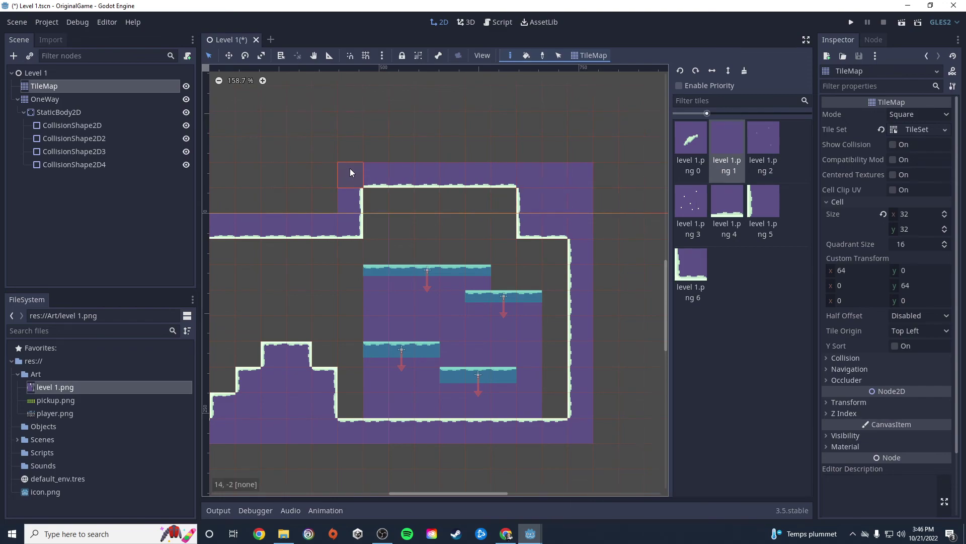
pyautogui.moveTo(351, 173)
pyautogui.mouseDown()
pyautogui.moveTo(287, 177)
pyautogui.moveTo(291, 216)
pyautogui.mouseUp()
pyautogui.moveTo(291, 216); pyautogui.dragTo(536, 231, button='middle')
pyautogui.moveTo(564, 196)
pyautogui.mouseDown()
pyautogui.moveTo(269, 190)
pyautogui.moveTo(254, 188)
pyautogui.moveTo(250, 173)
pyautogui.moveTo(370, 173)
pyautogui.moveTo(512, 194)
pyautogui.mouseUp()
pyautogui.moveTo(550, 235); pyautogui.dragTo(459, 229, button='middle')
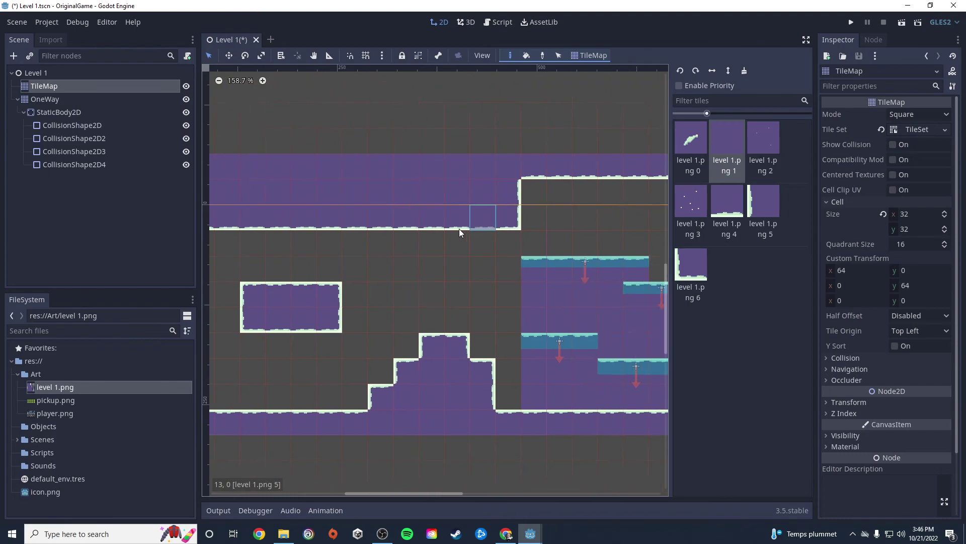
# - Examine the overall level layout, including the raised ceiling recess, the floating block and the one-way ledges
pyautogui.scroll(-5, 460, 237)
pyautogui.moveTo(414, 285); pyautogui.dragTo(518, 262, button='middle')
pyautogui.scroll(-1, 516, 264)
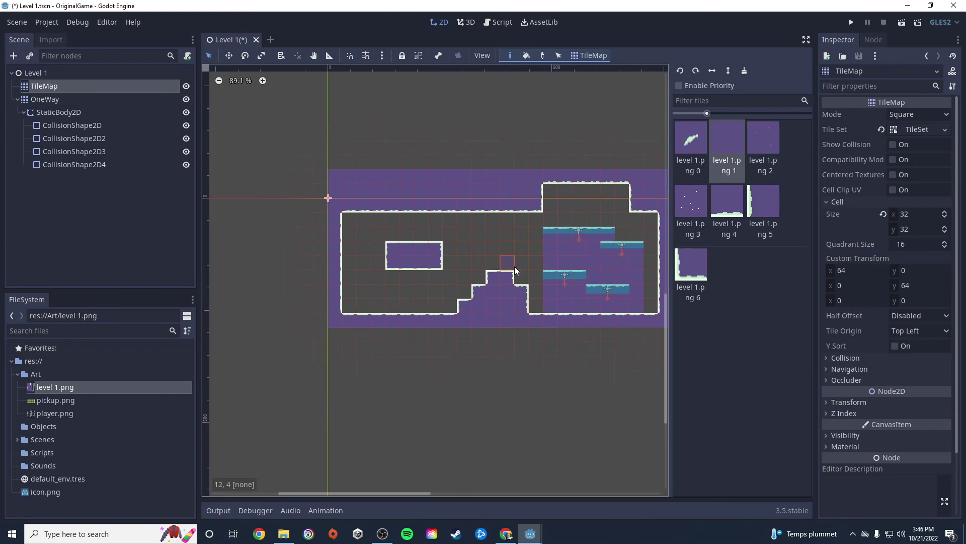
pyautogui.scroll(-1, 579, 337)
pyautogui.moveTo(596, 356); pyautogui.dragTo(528, 358, button='middle')
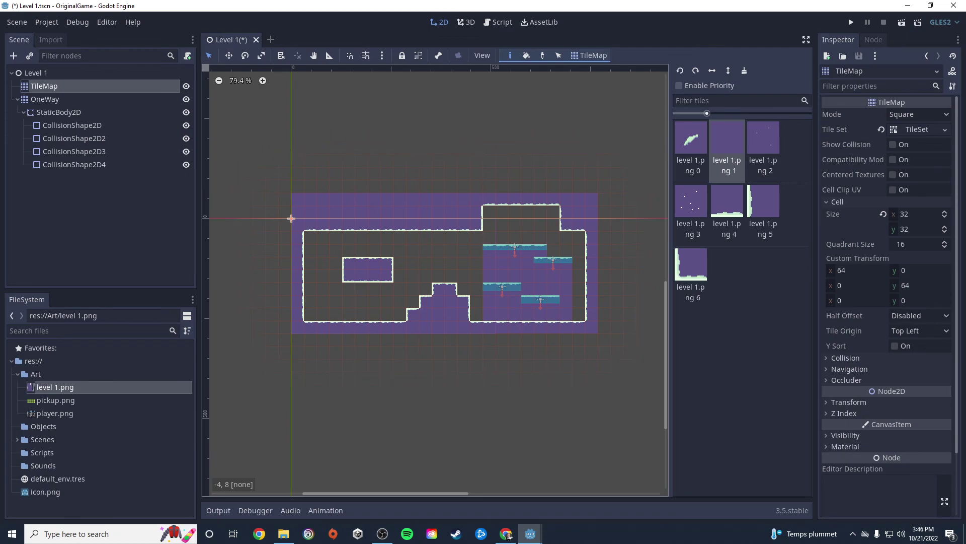
pyautogui.hotkey('alt', 'Tab')
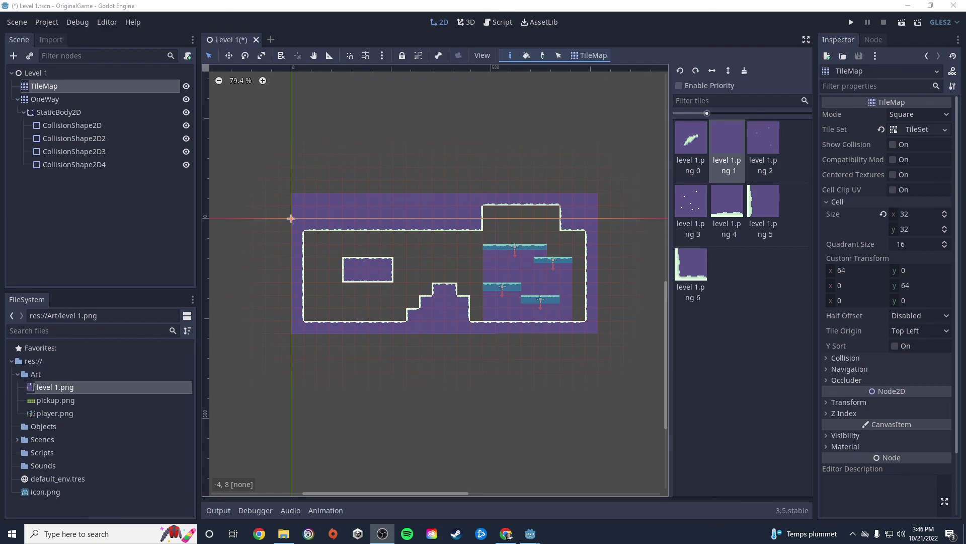
pyautogui.scroll(-3, 456, 324)
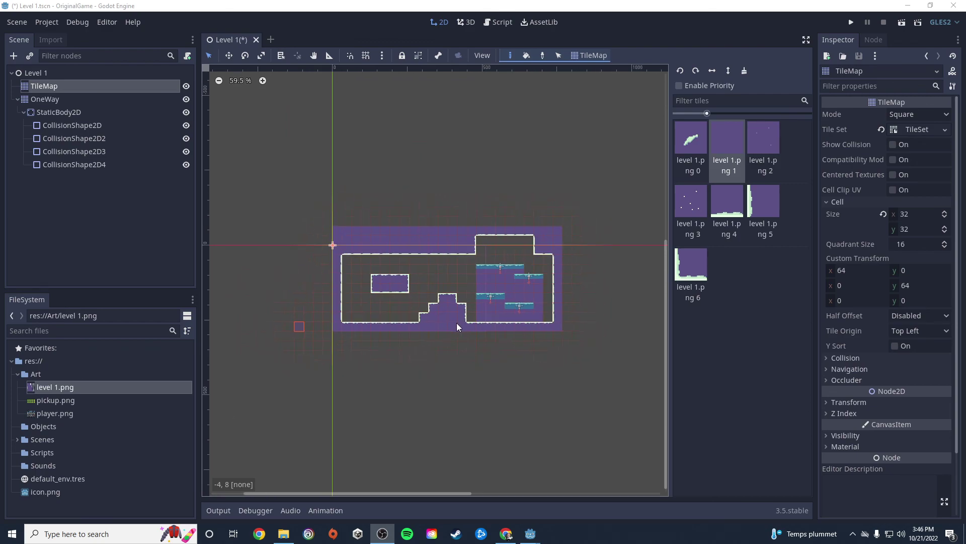
pyautogui.scroll(4, 466, 344)
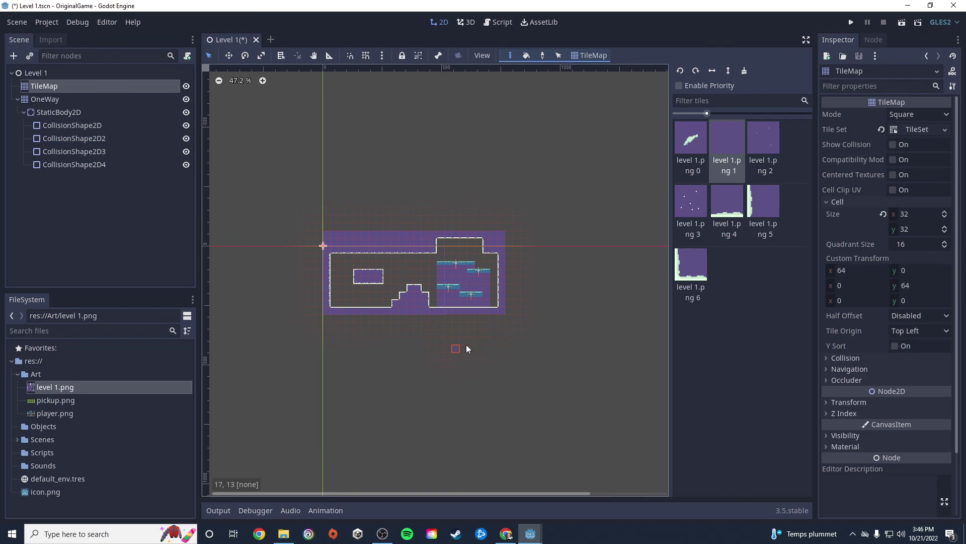
pyautogui.scroll(1, 385, 317)
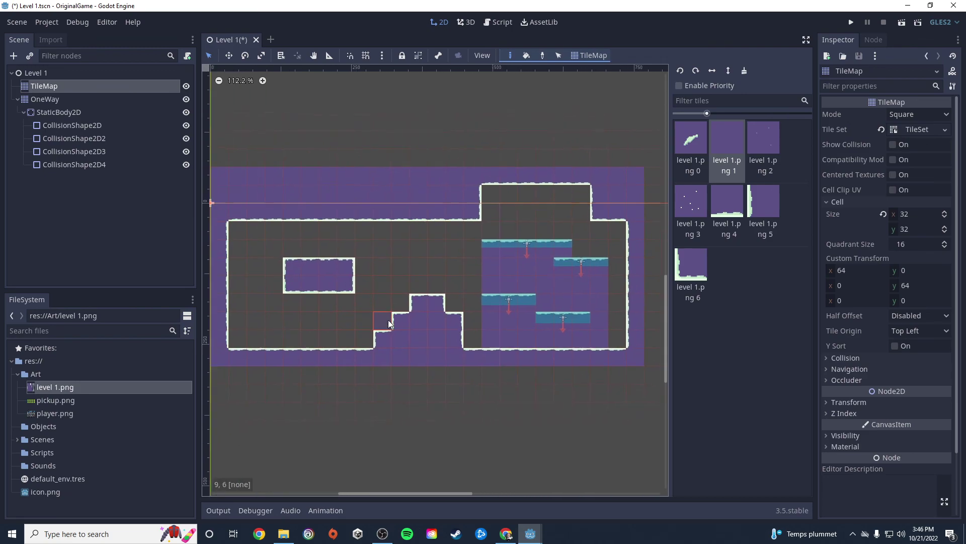
pyautogui.hscroll(-3, 442, 315)
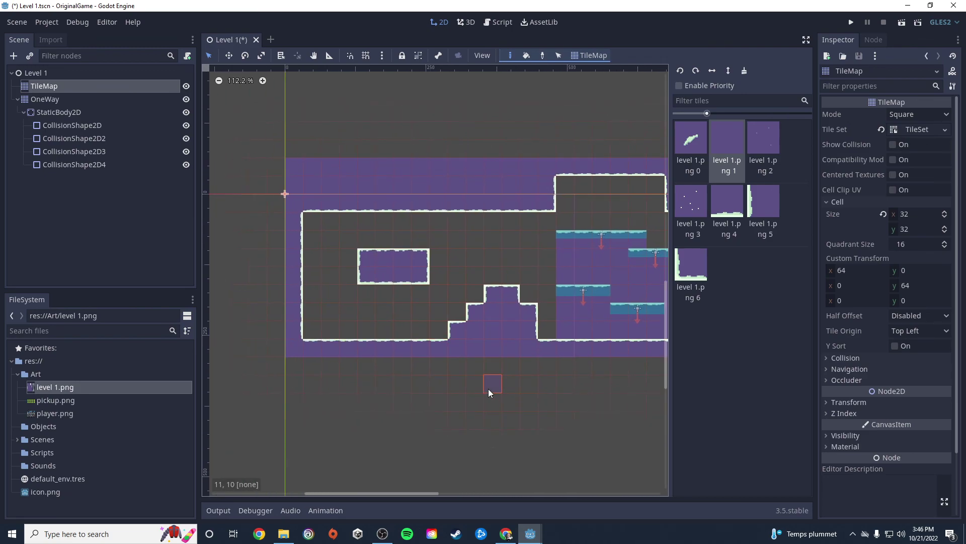